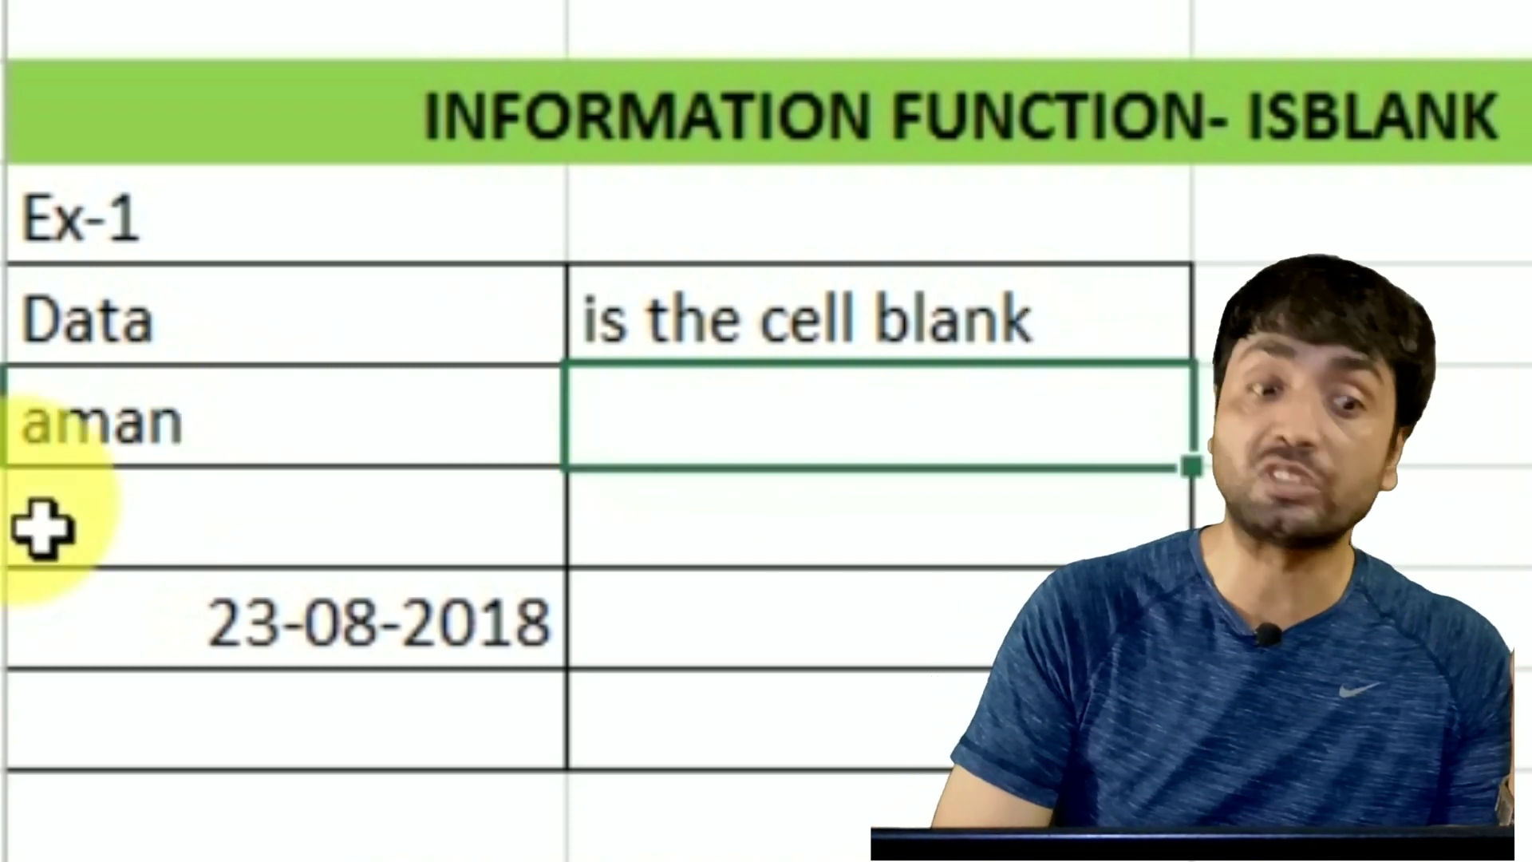
# - Enter an ISBLANK formula in B3 testing the first Data cell, returning FALSE
pyautogui.moveTo(165, 459); pyautogui.dragTo(283, 726)
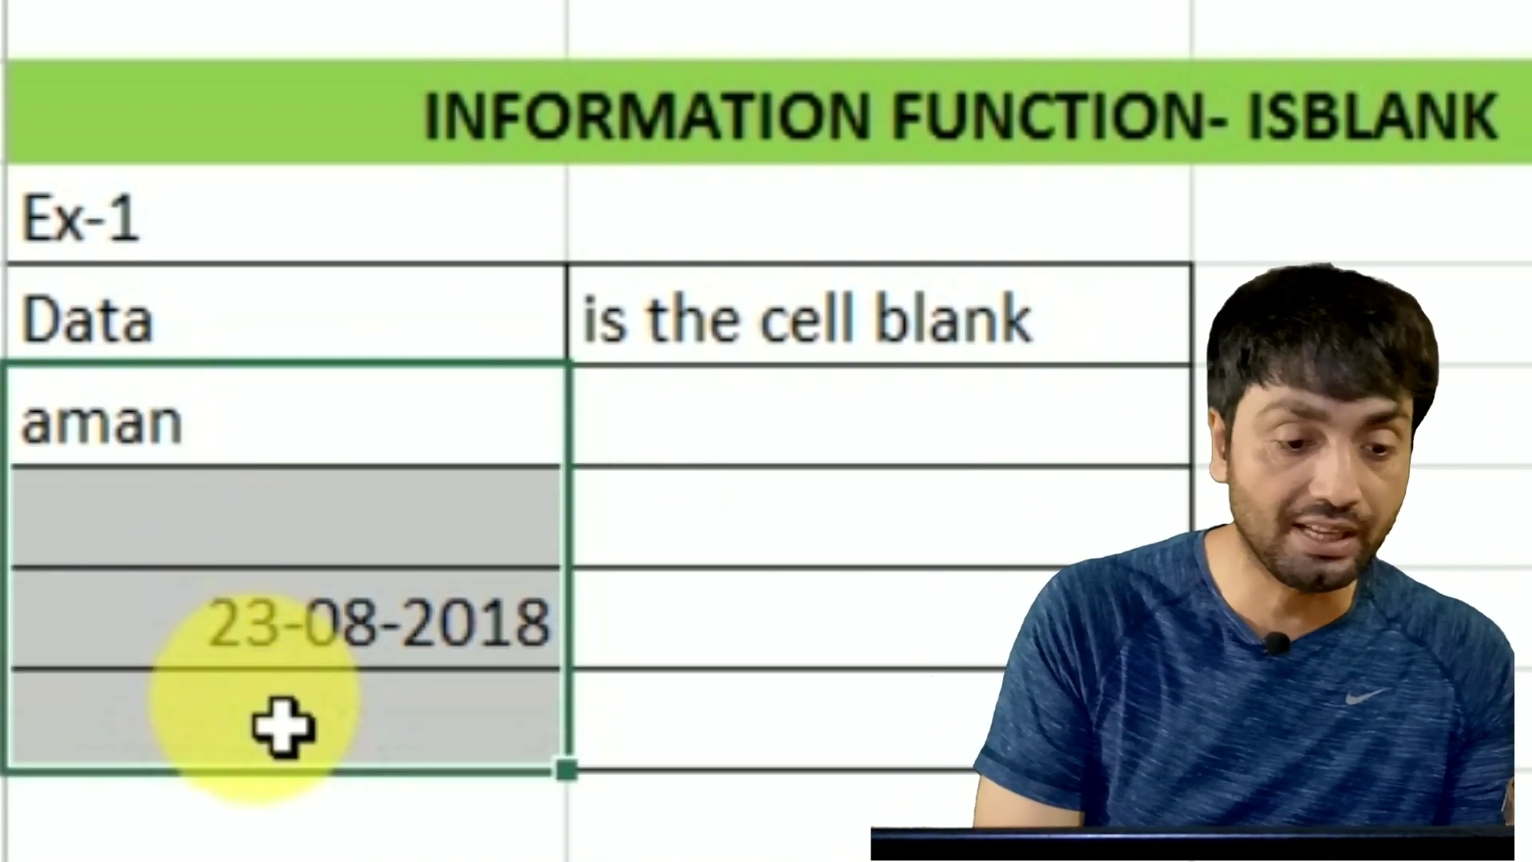
pyautogui.click(830, 451)
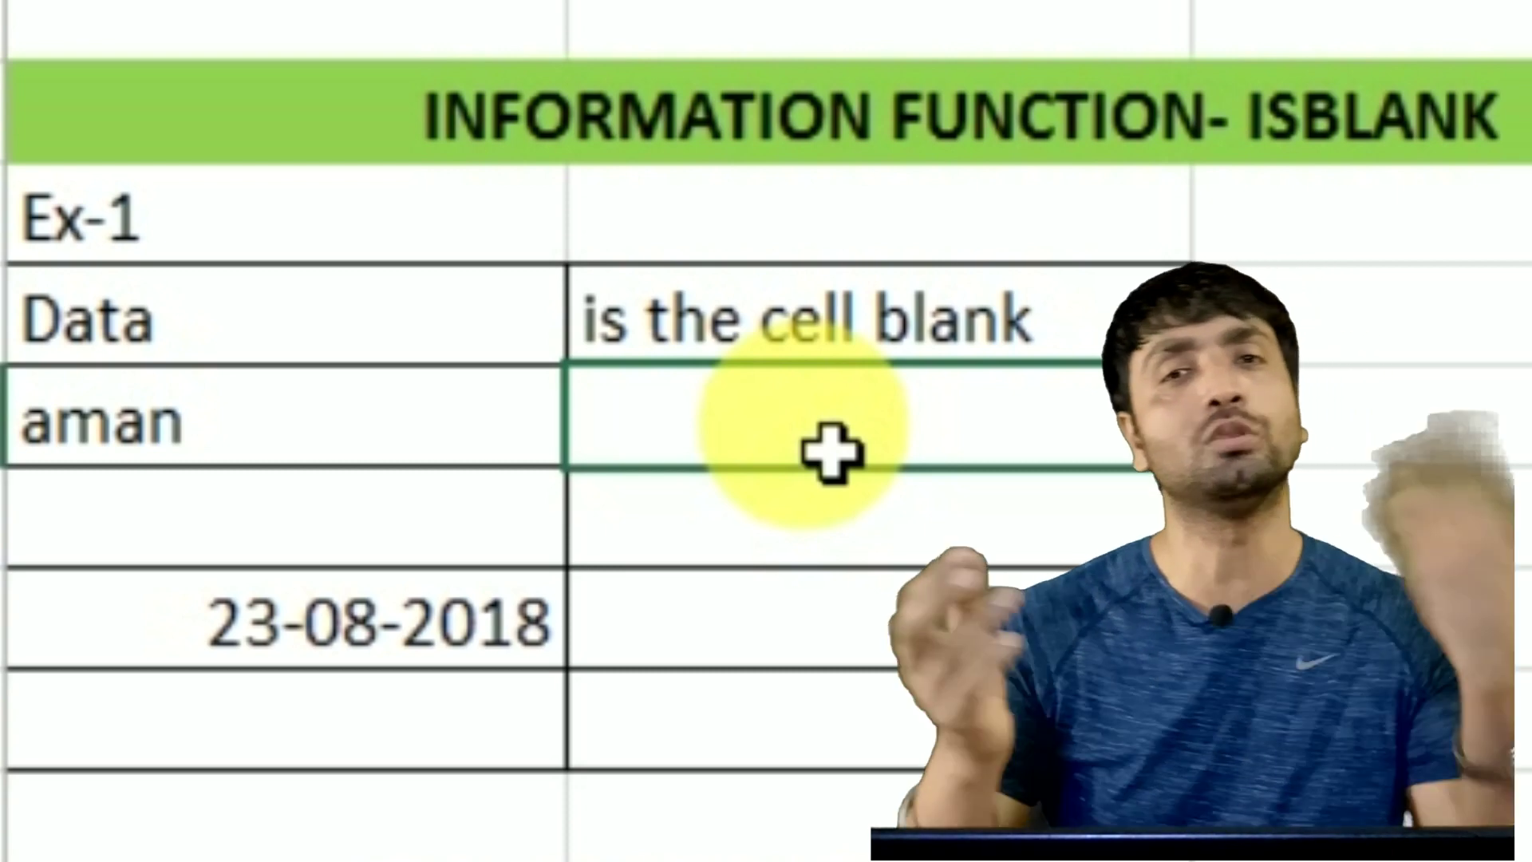
pyautogui.write('=isbl')
pyautogui.press('Tab')
pyautogui.press('Left')
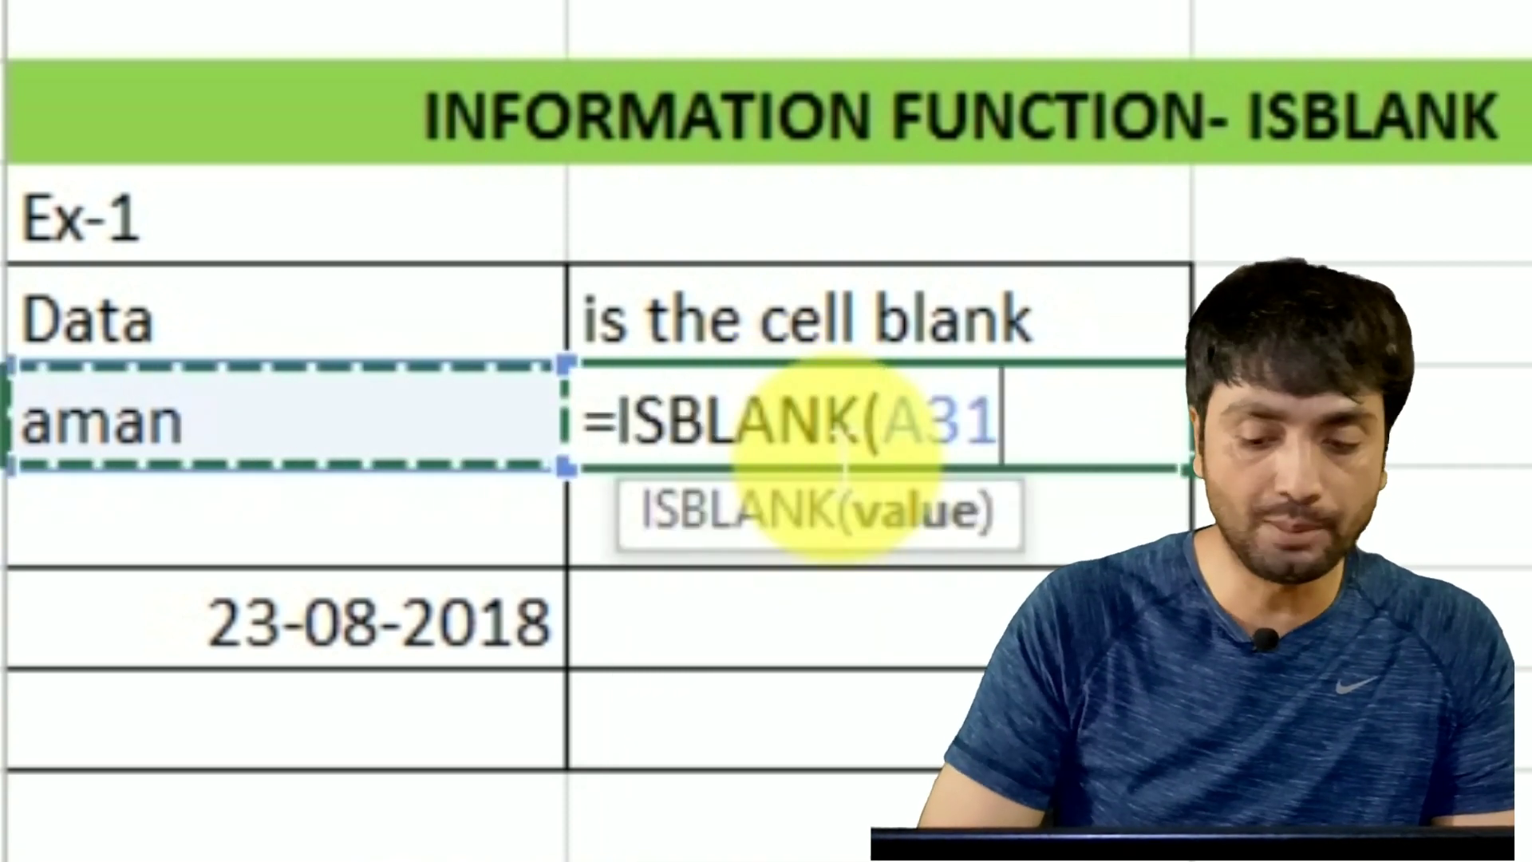
pyautogui.write(')')
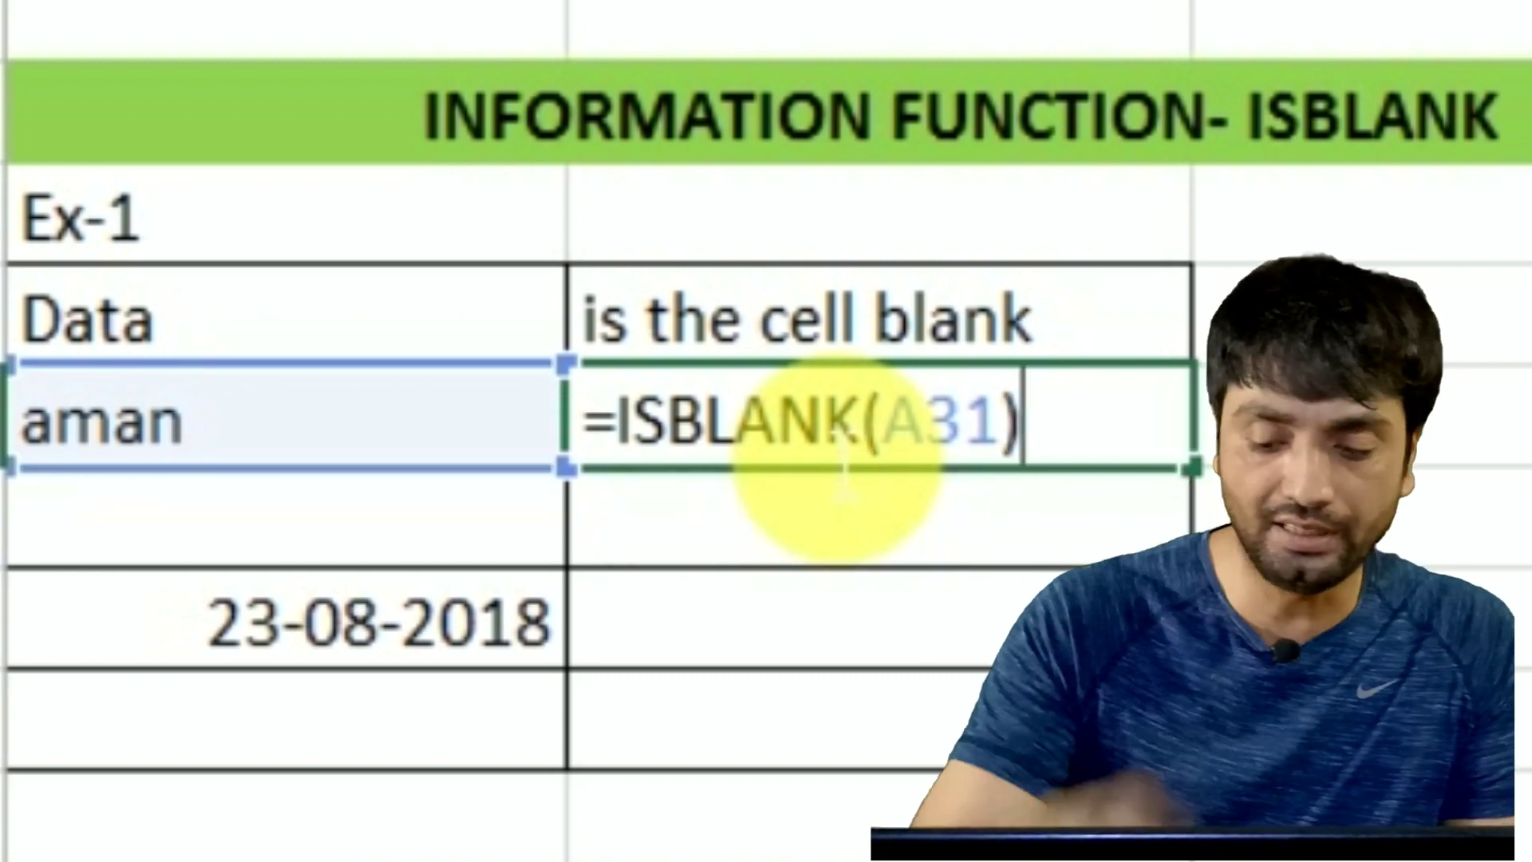
pyautogui.press('Return')
# - Fill the ISBLANK formula down to B6, giving FALSE, TRUE, FALSE, TRUE
pyautogui.click(830, 451)
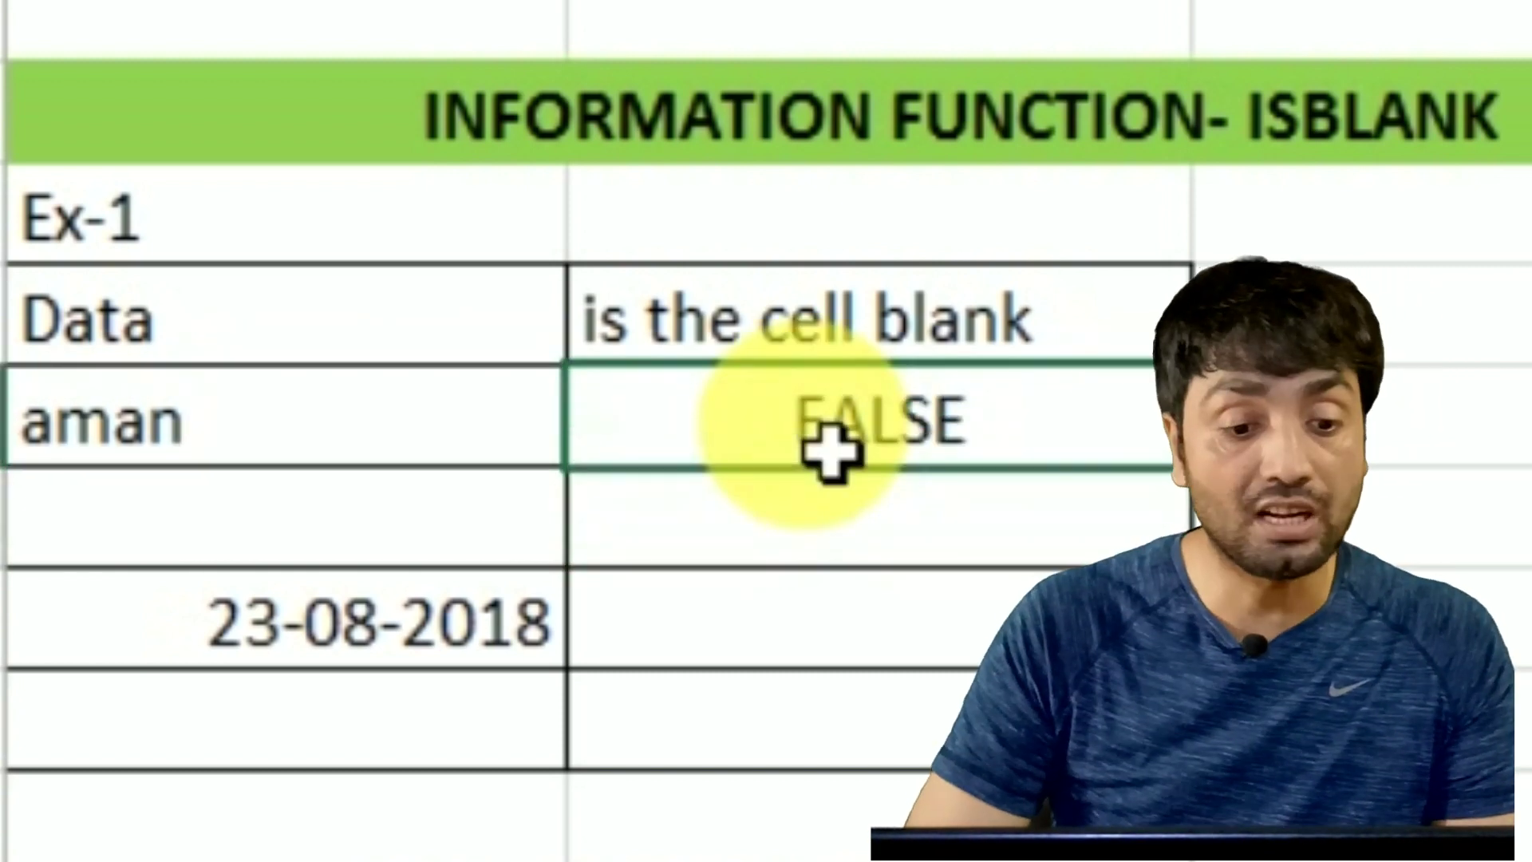
pyautogui.hotkey('shift', 'Down')
pyautogui.hotkey('shift', 'Down')
pyautogui.hotkey('shift', 'Down')
pyautogui.hotkey('ctrl', 'd')
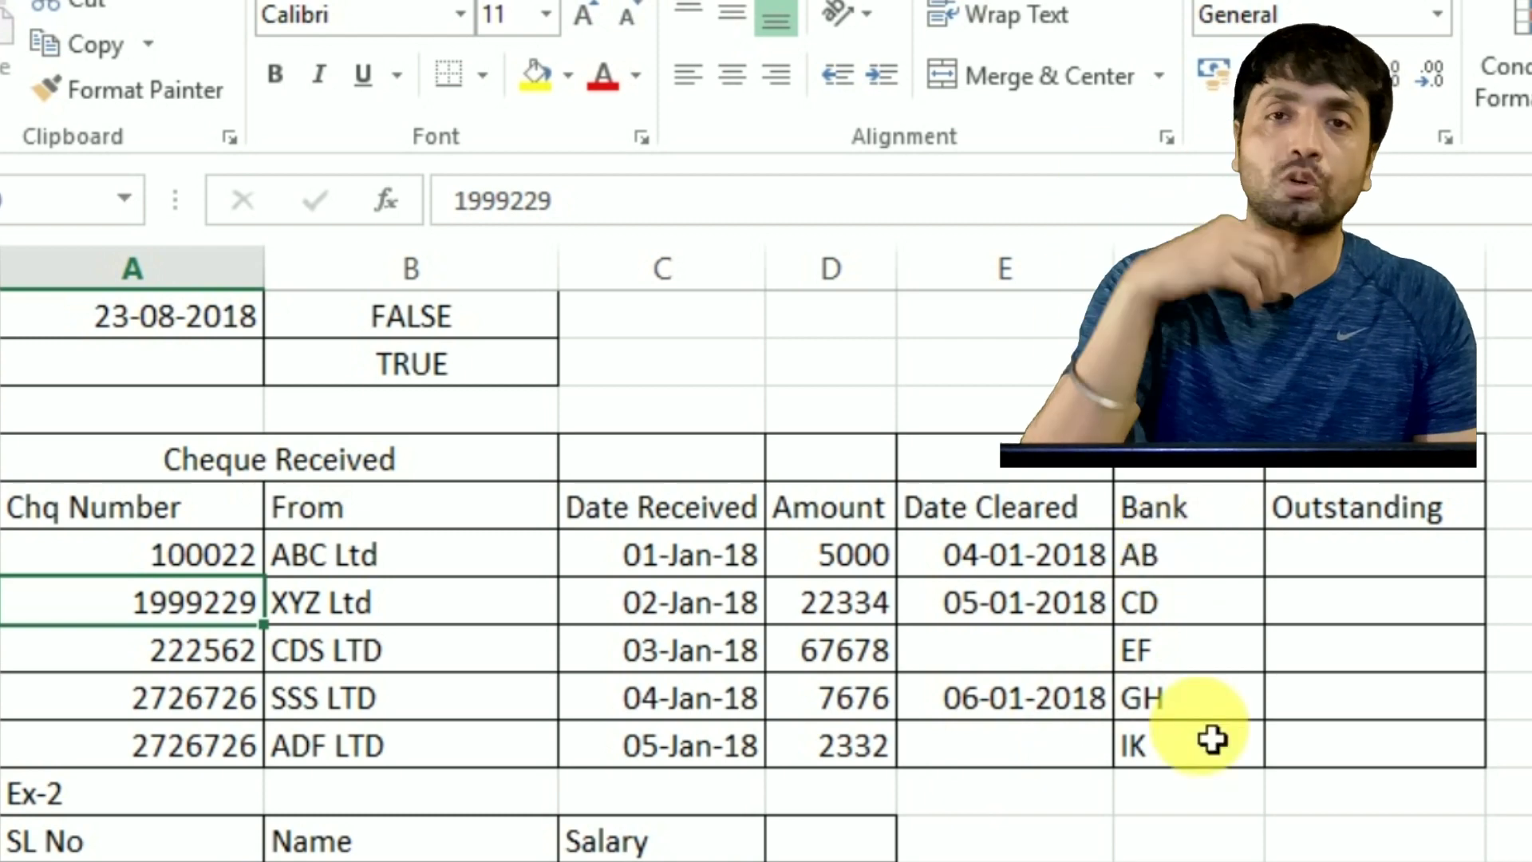
# - Start an =IF( formula in Outstanding cell G38 for cheque 100022
pyautogui.click(1367, 567)
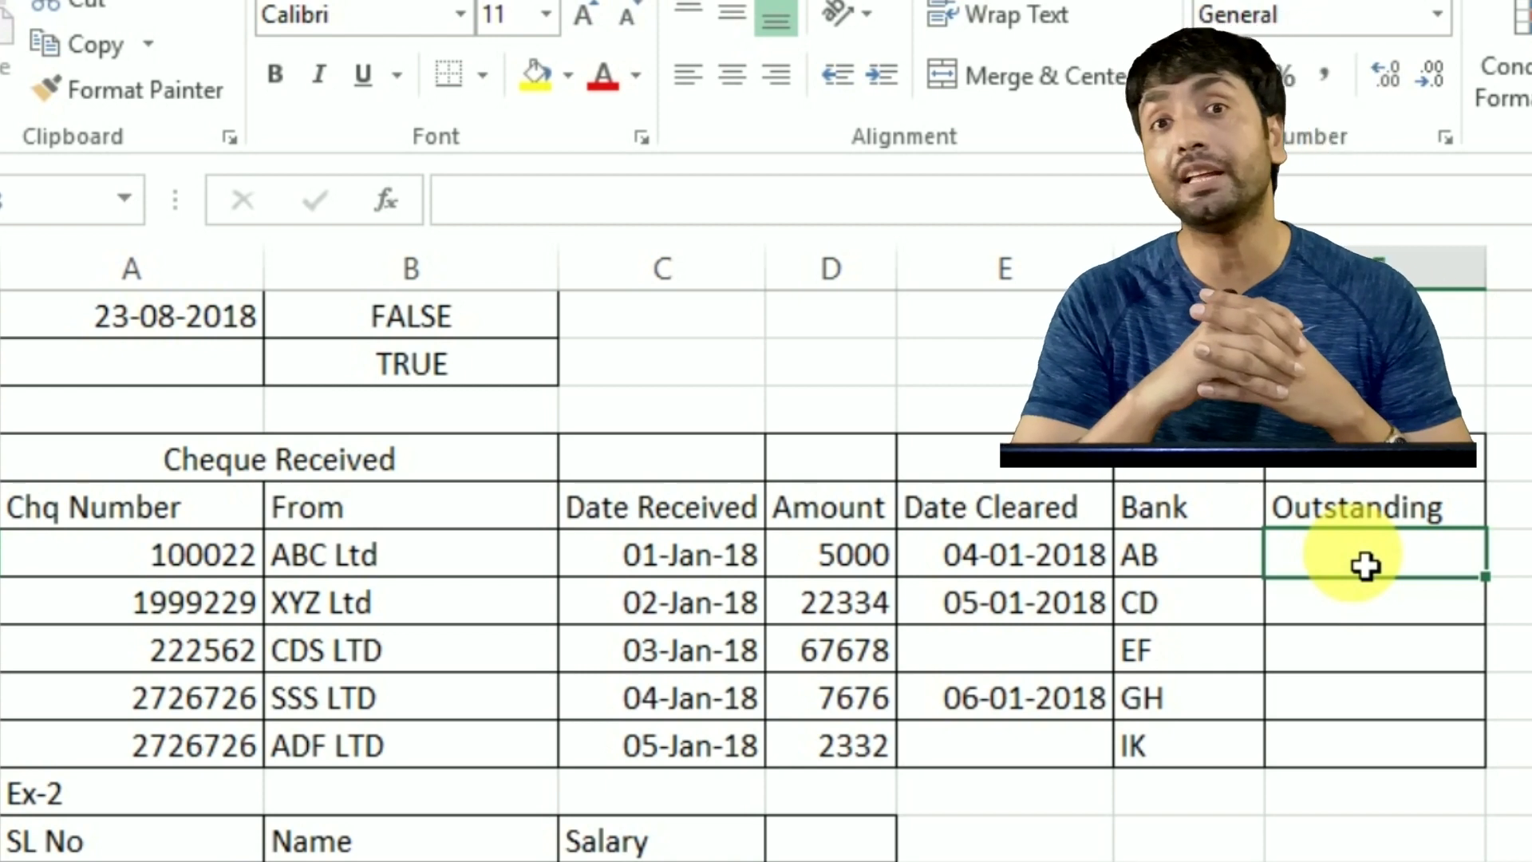
pyautogui.click(1026, 661)
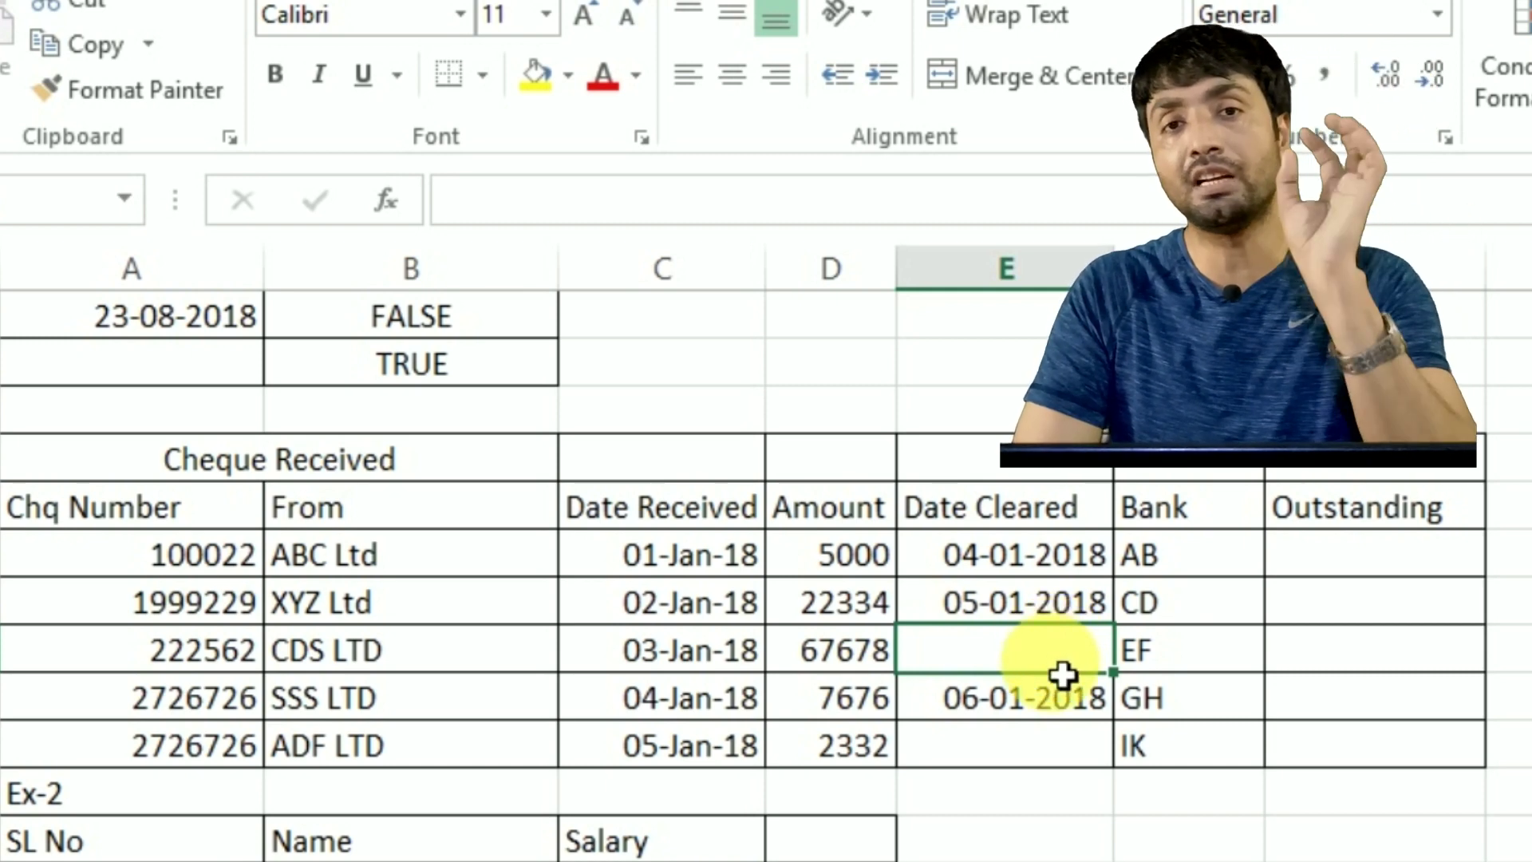
pyautogui.click(1388, 565)
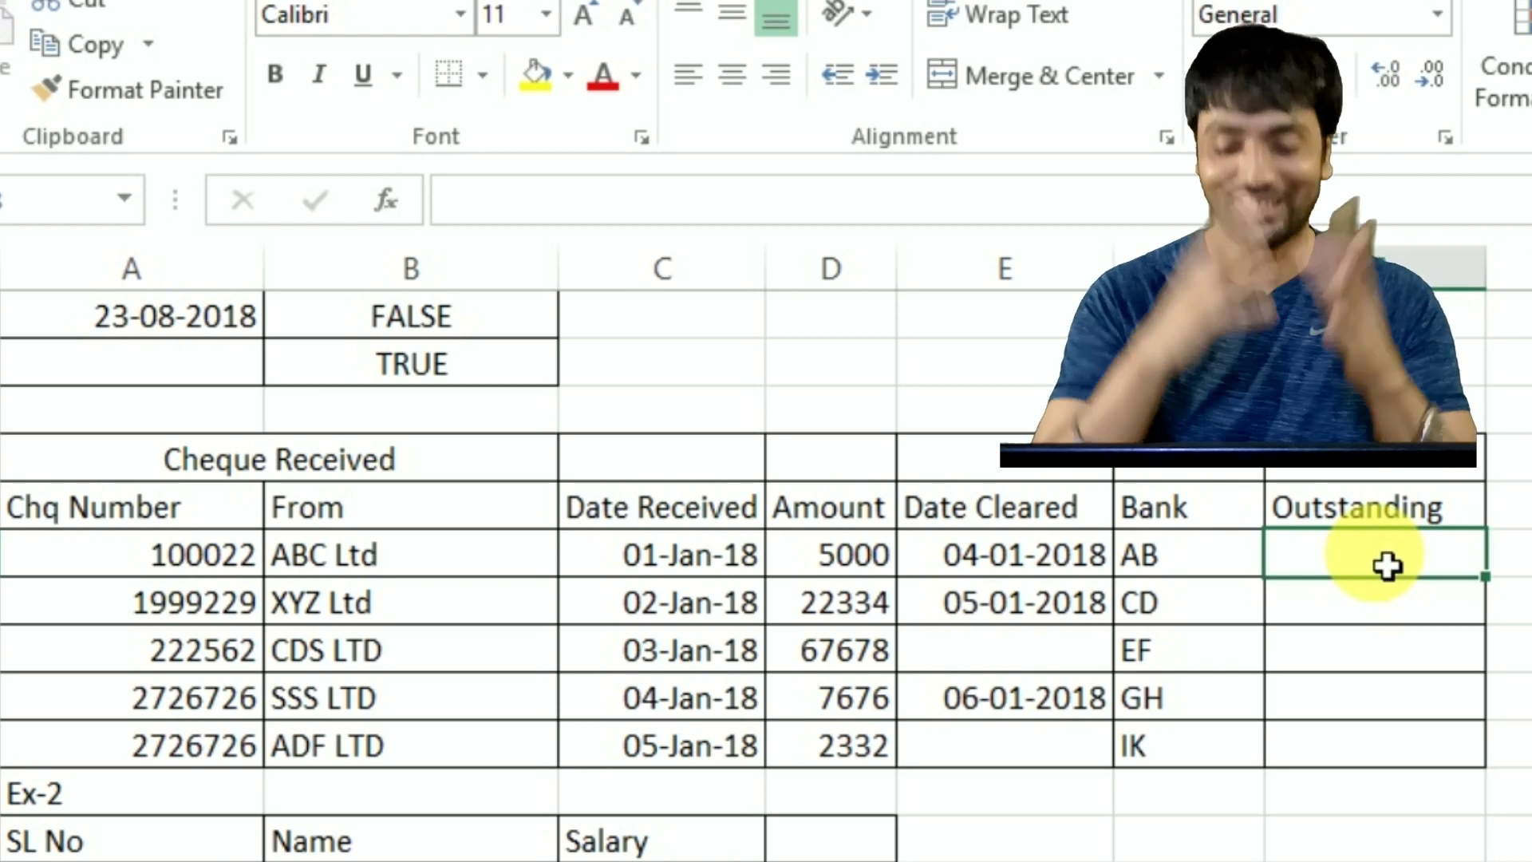
pyautogui.write('=IF(')
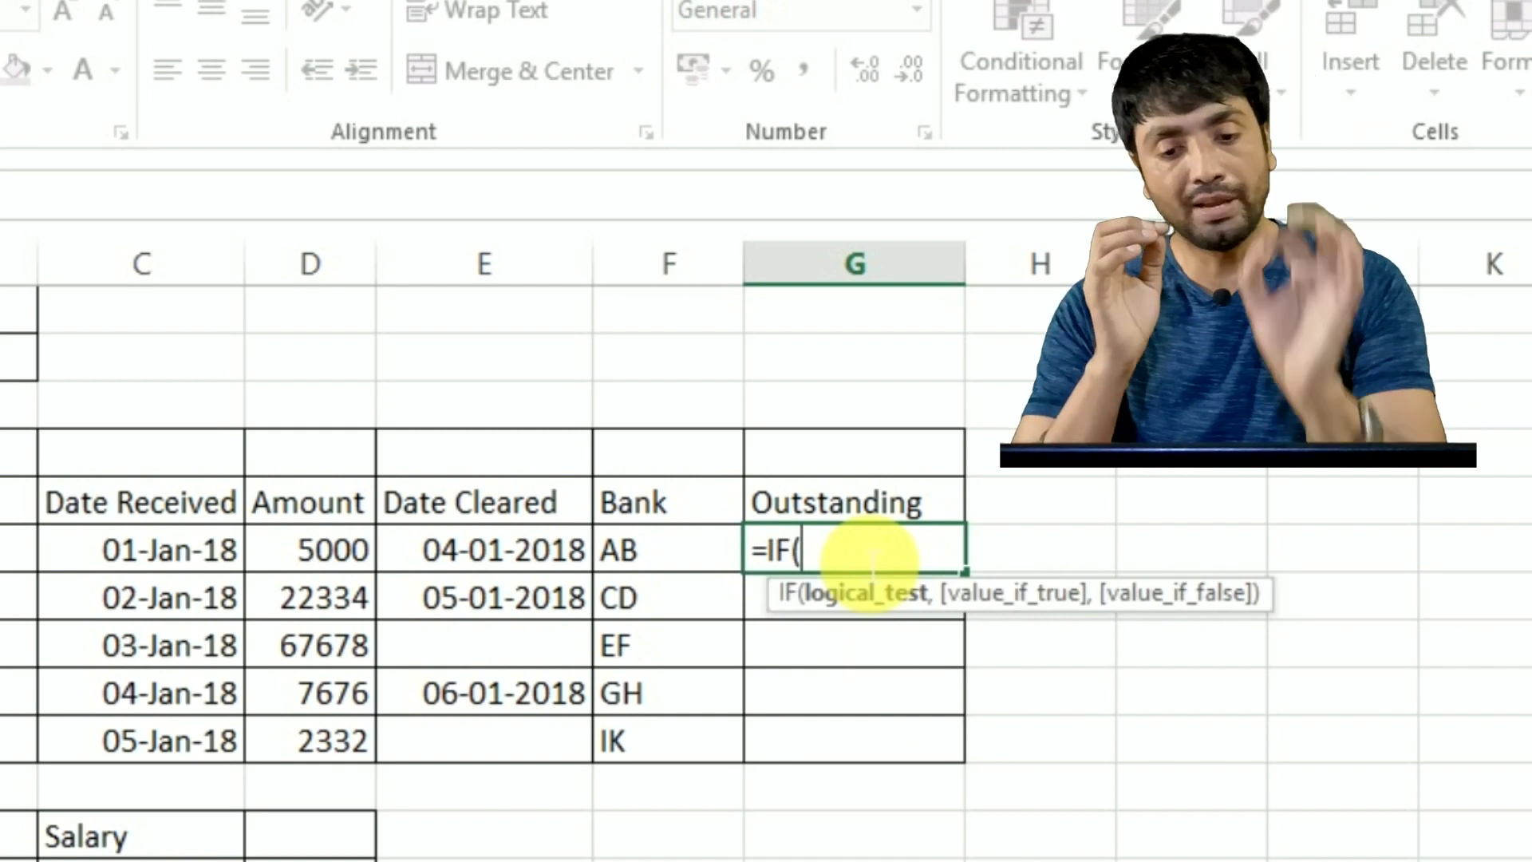
# - Complete =IF(ISBLANK(E38),D38,"") in G38 and fill to G42, showing 67678 and 2332
pyautogui.write('isb')
pyautogui.press('Tab')
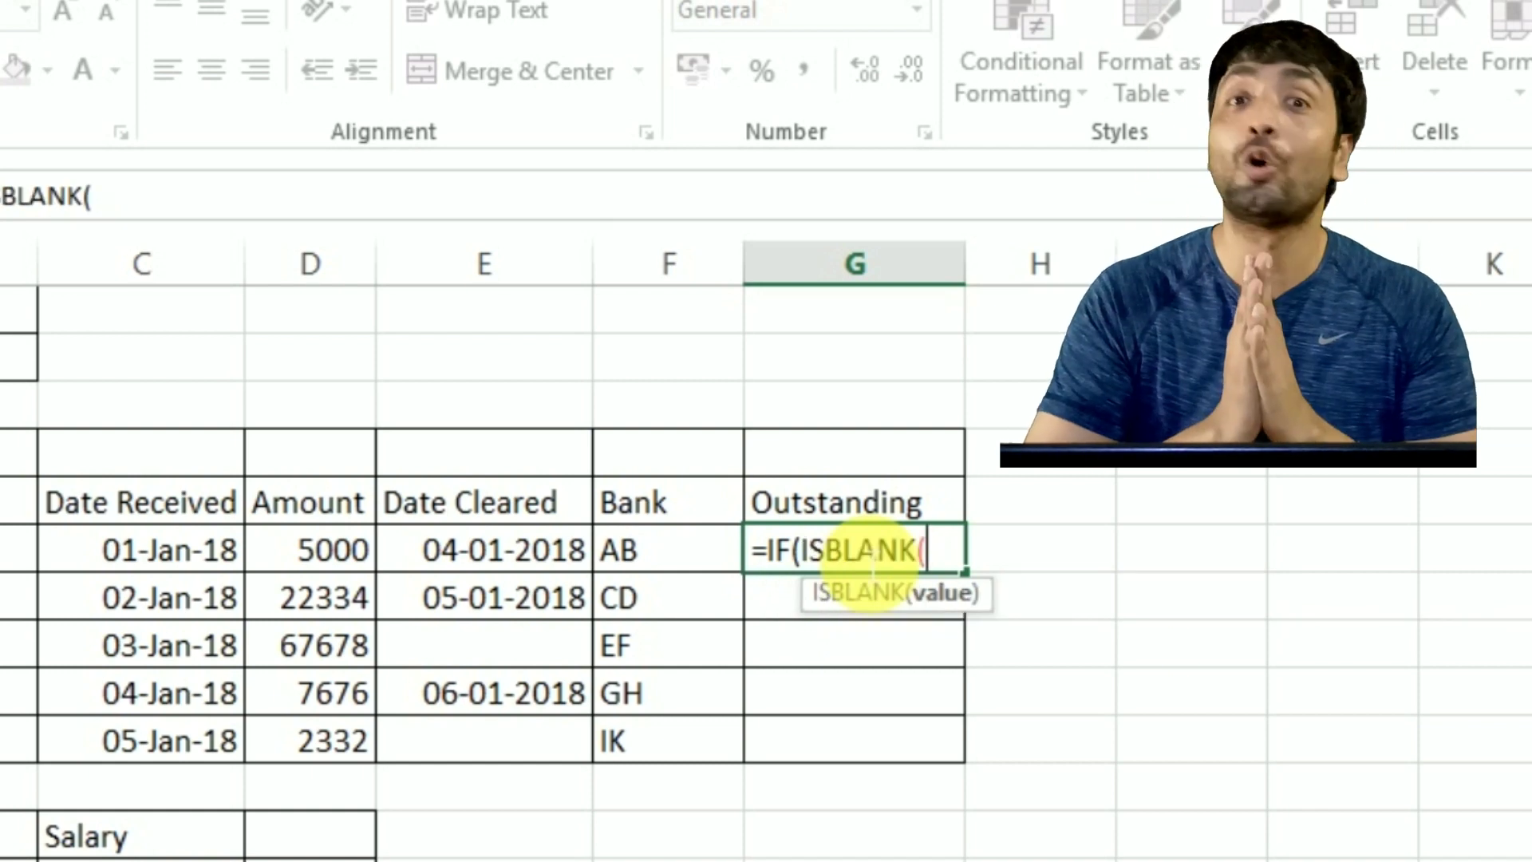
pyautogui.click(507, 551)
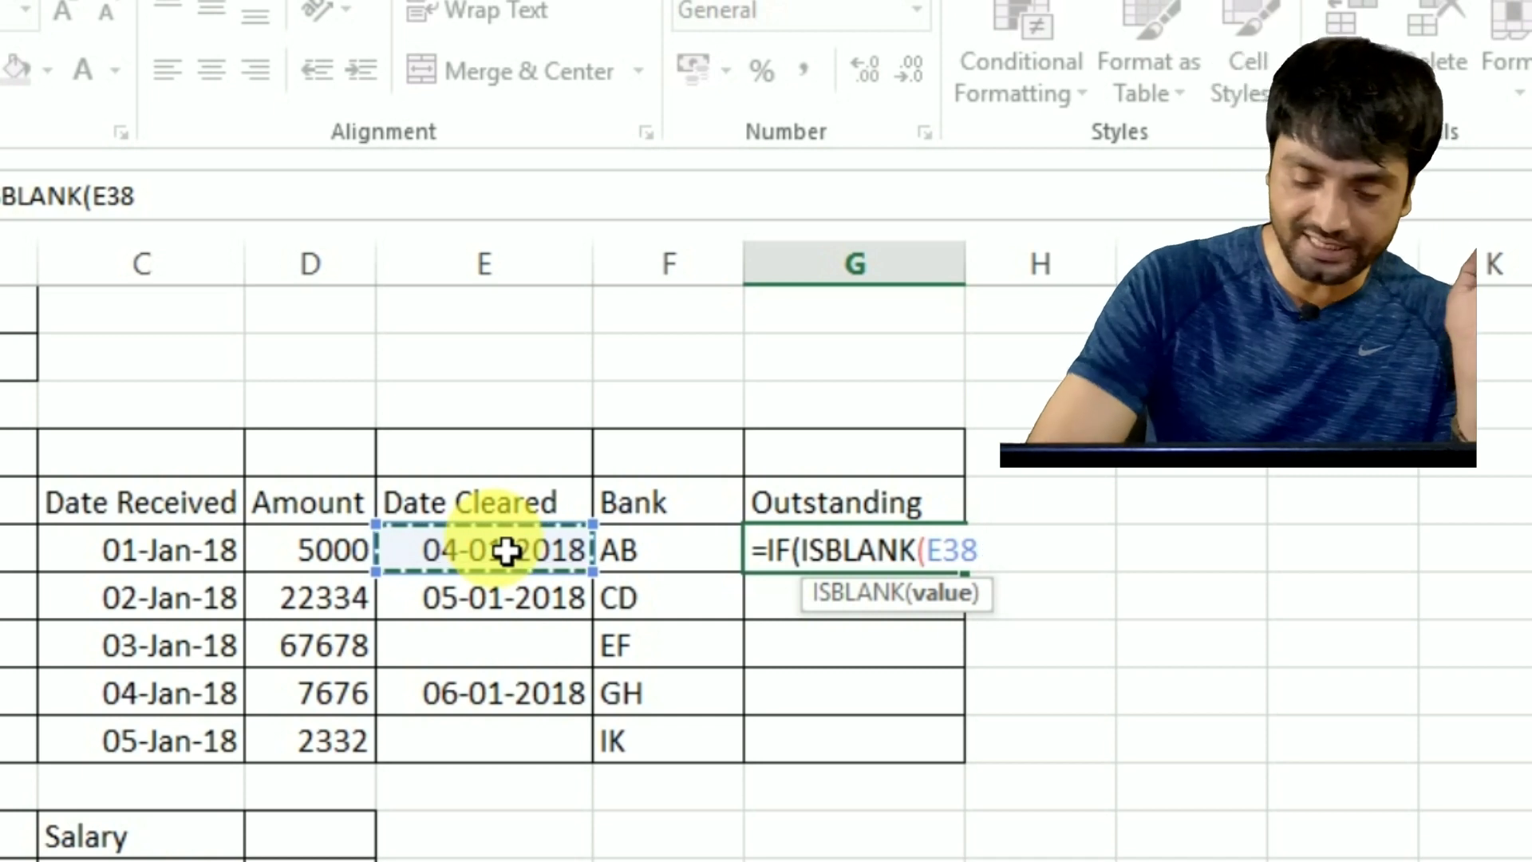
pyautogui.write(')')
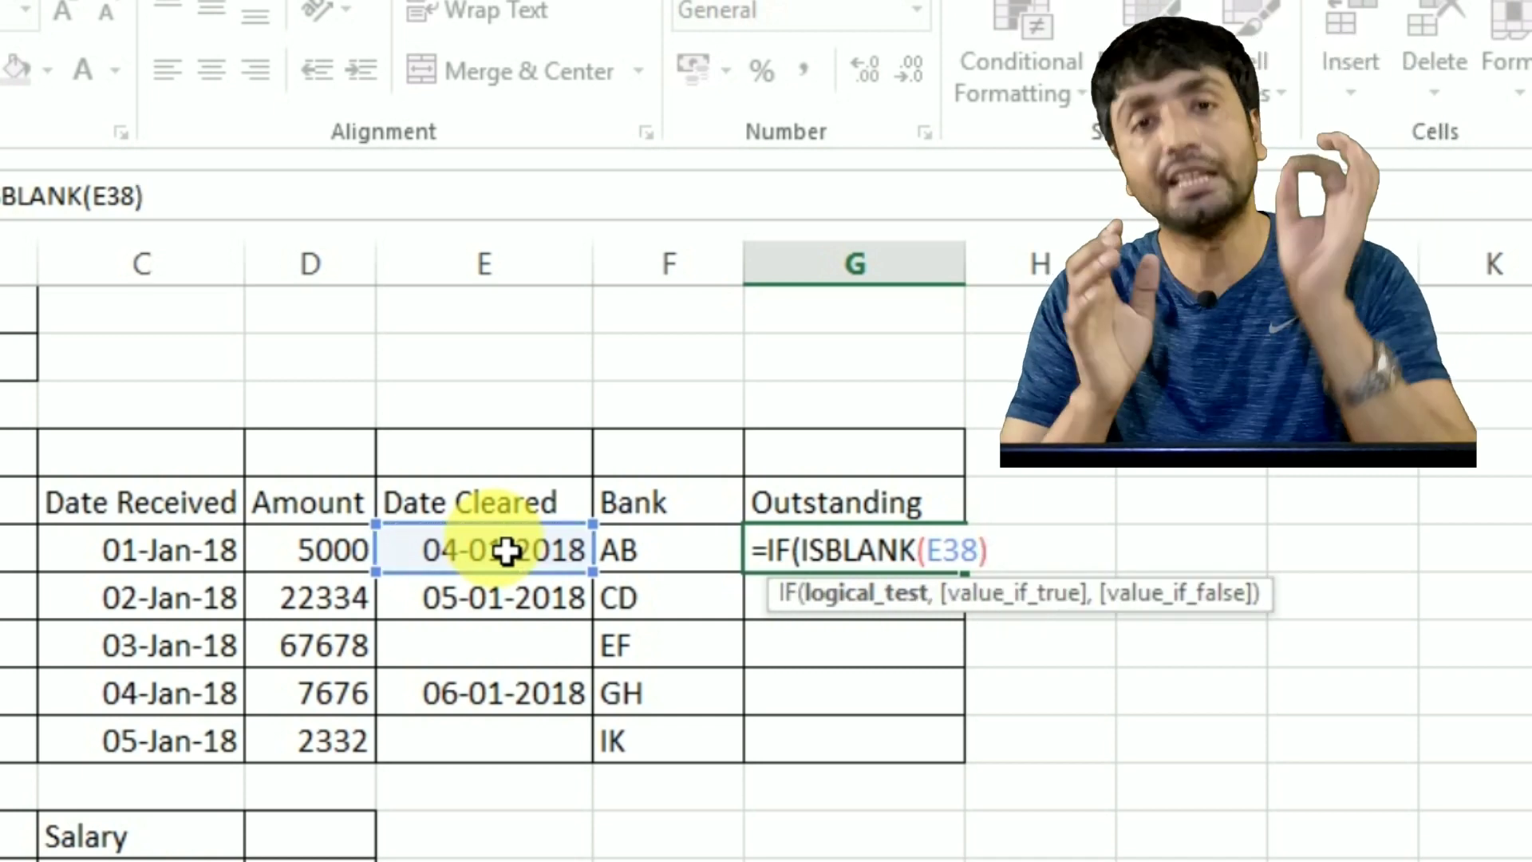
pyautogui.write(',')
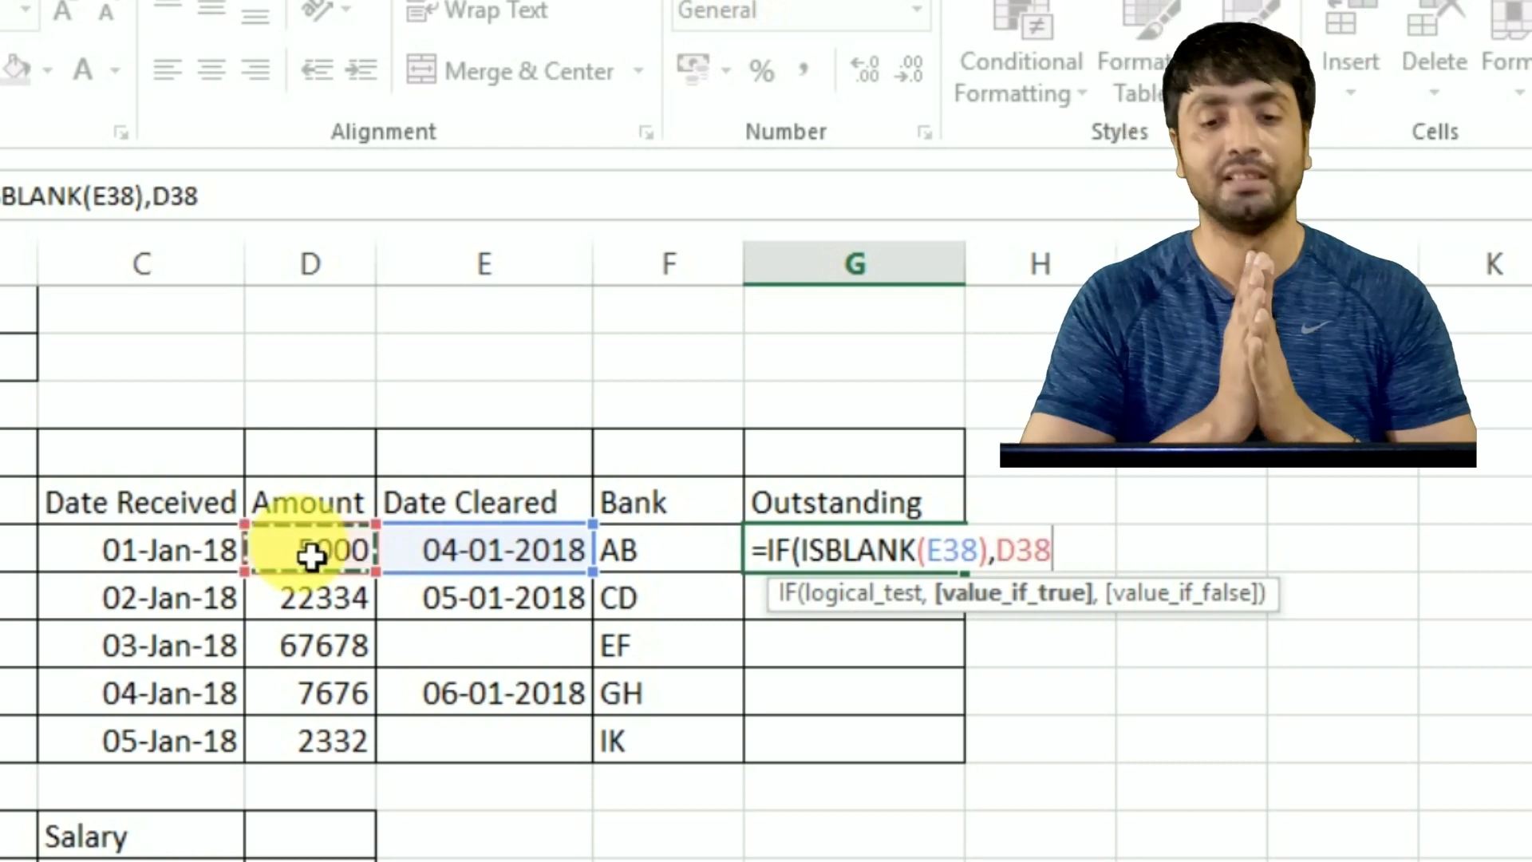
pyautogui.write(',')
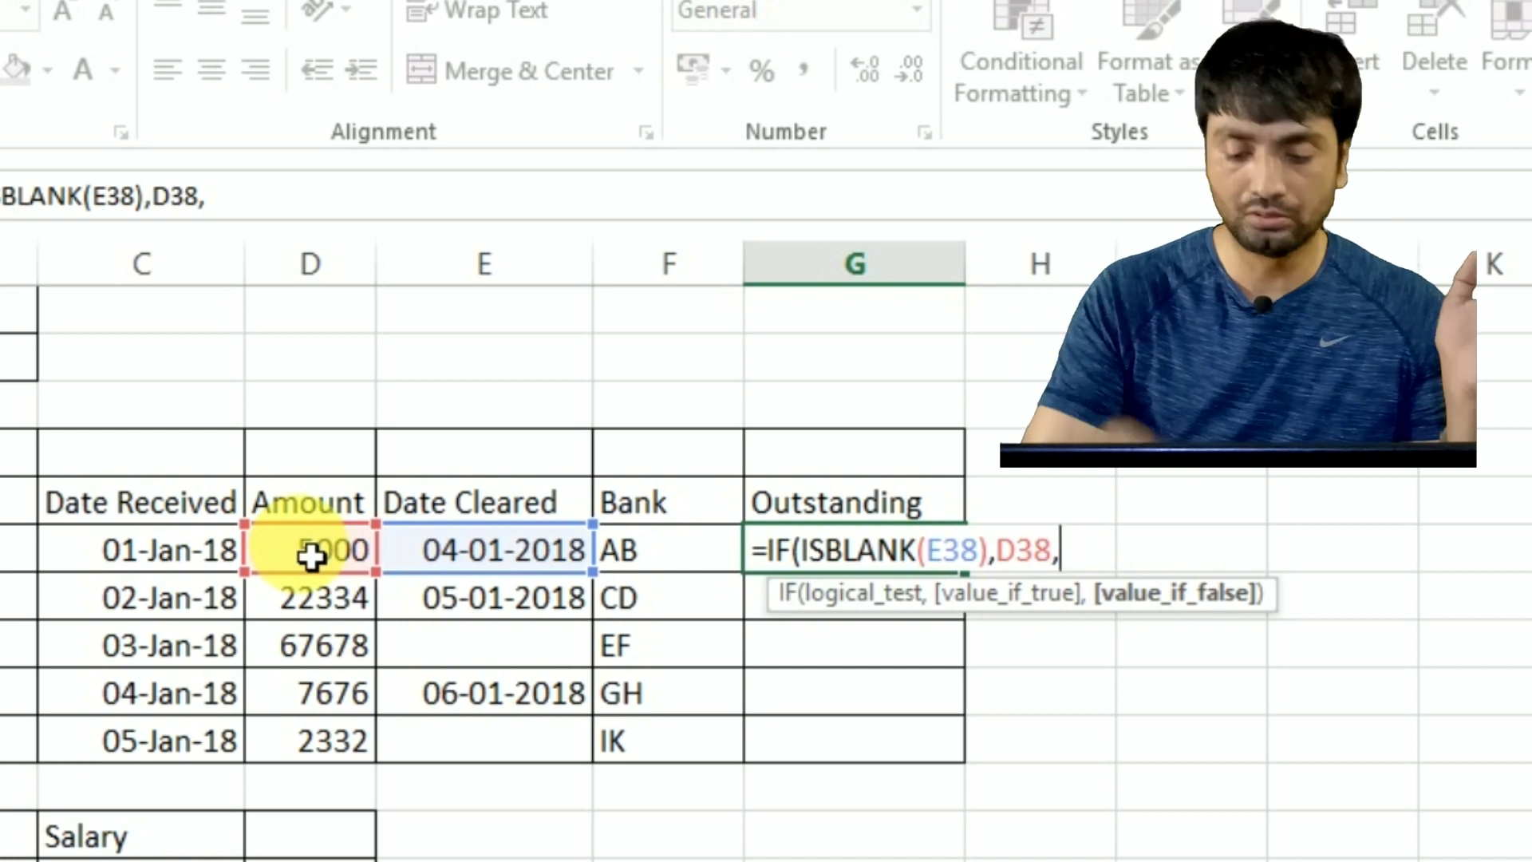
pyautogui.press('Return')
pyautogui.press('Up')
pyautogui.hotkey('shift', 'Down')
pyautogui.hotkey('shift', 'Down')
pyautogui.hotkey('shift', 'Down')
pyautogui.hotkey('shift', 'Down')
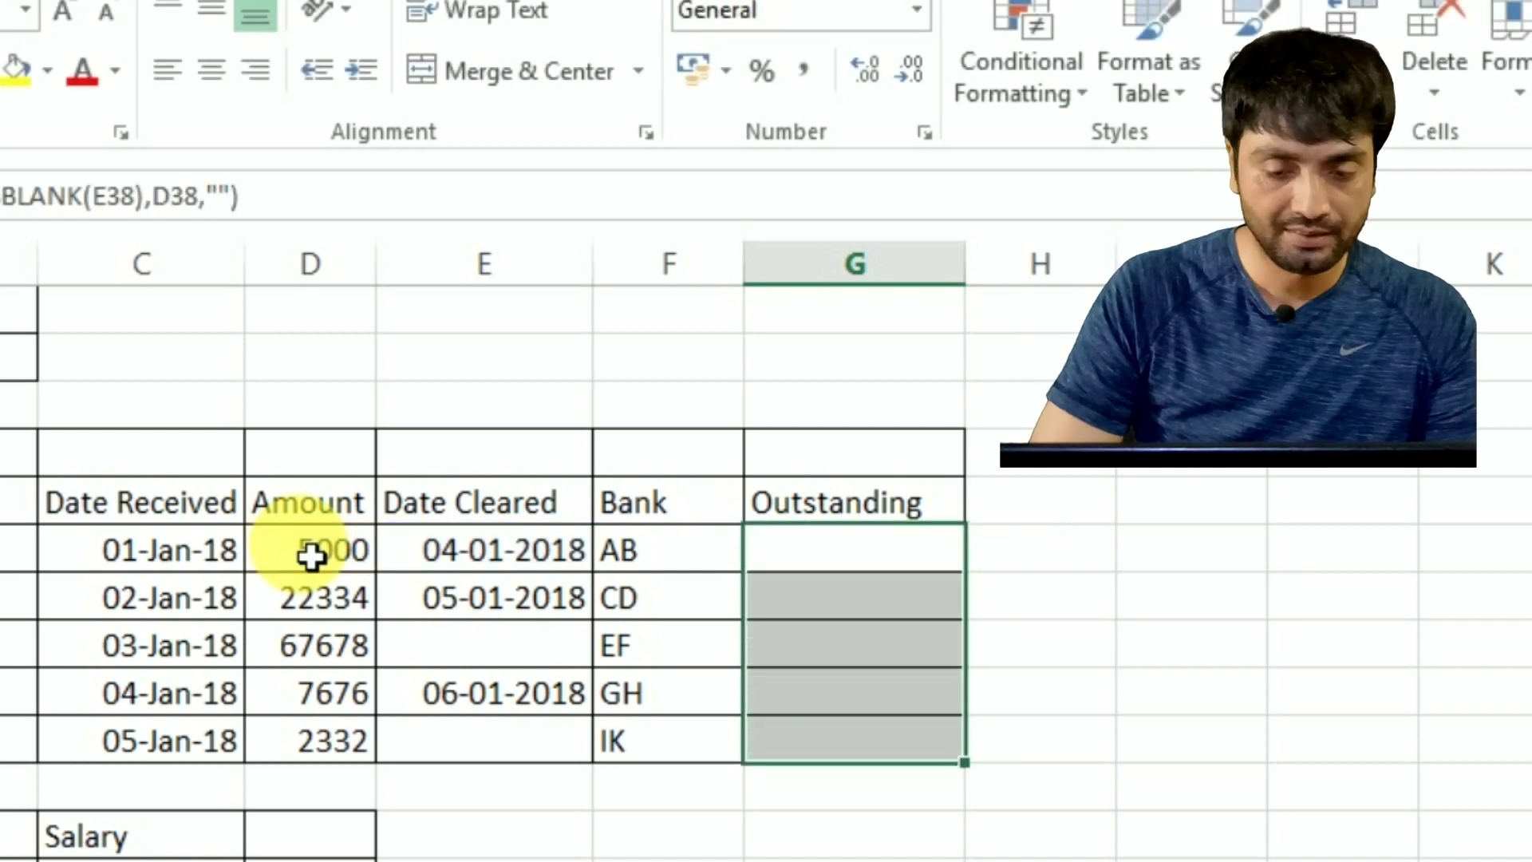
pyautogui.doubleClick(852, 555)
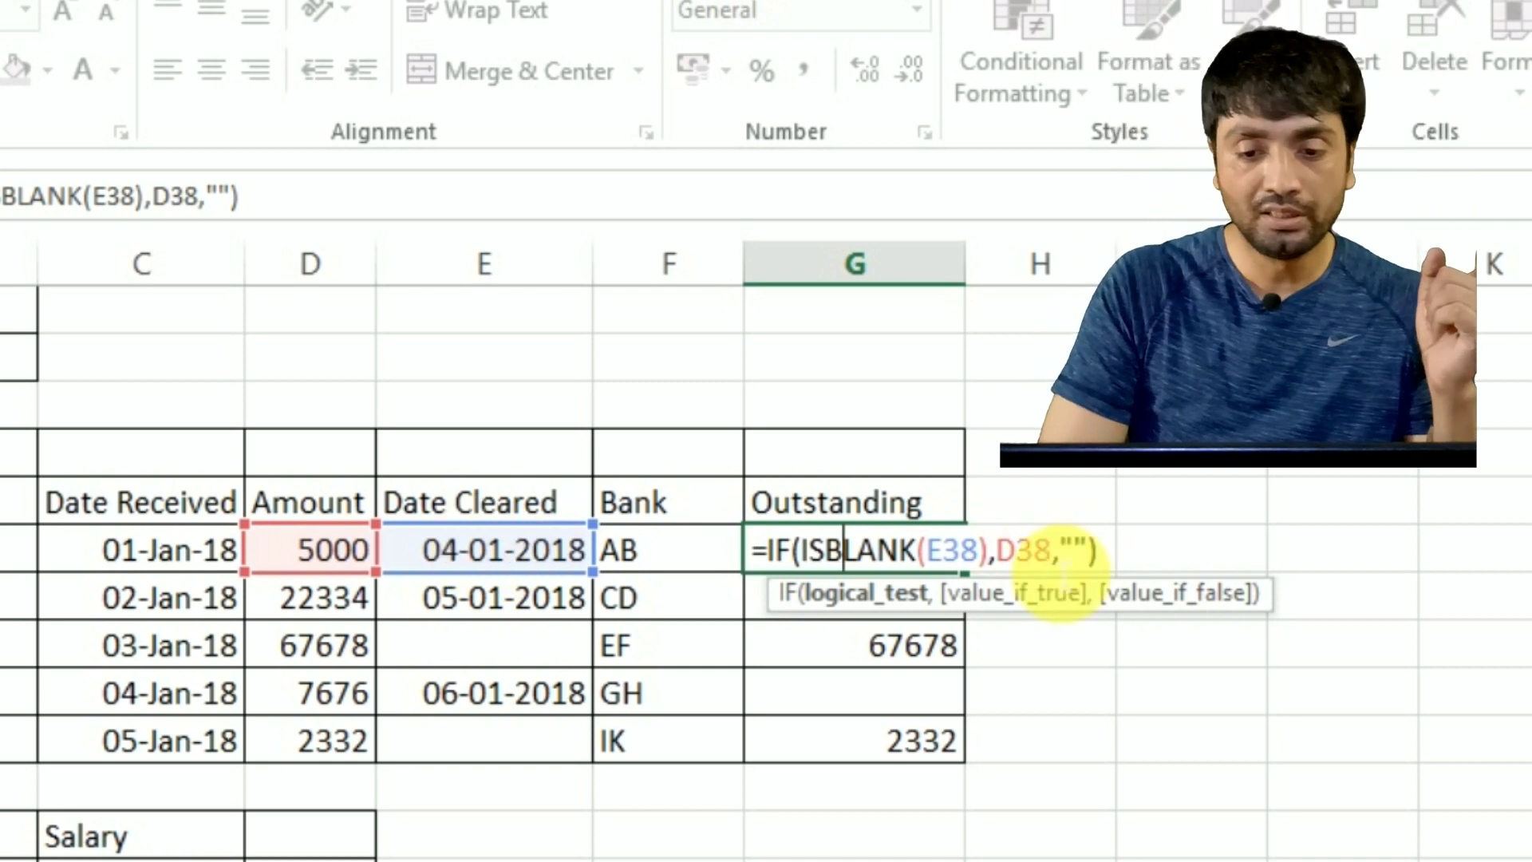
# - Replace "" with "no due" in G38's IF formula and reselect G38:G42
pyautogui.click(1029, 551)
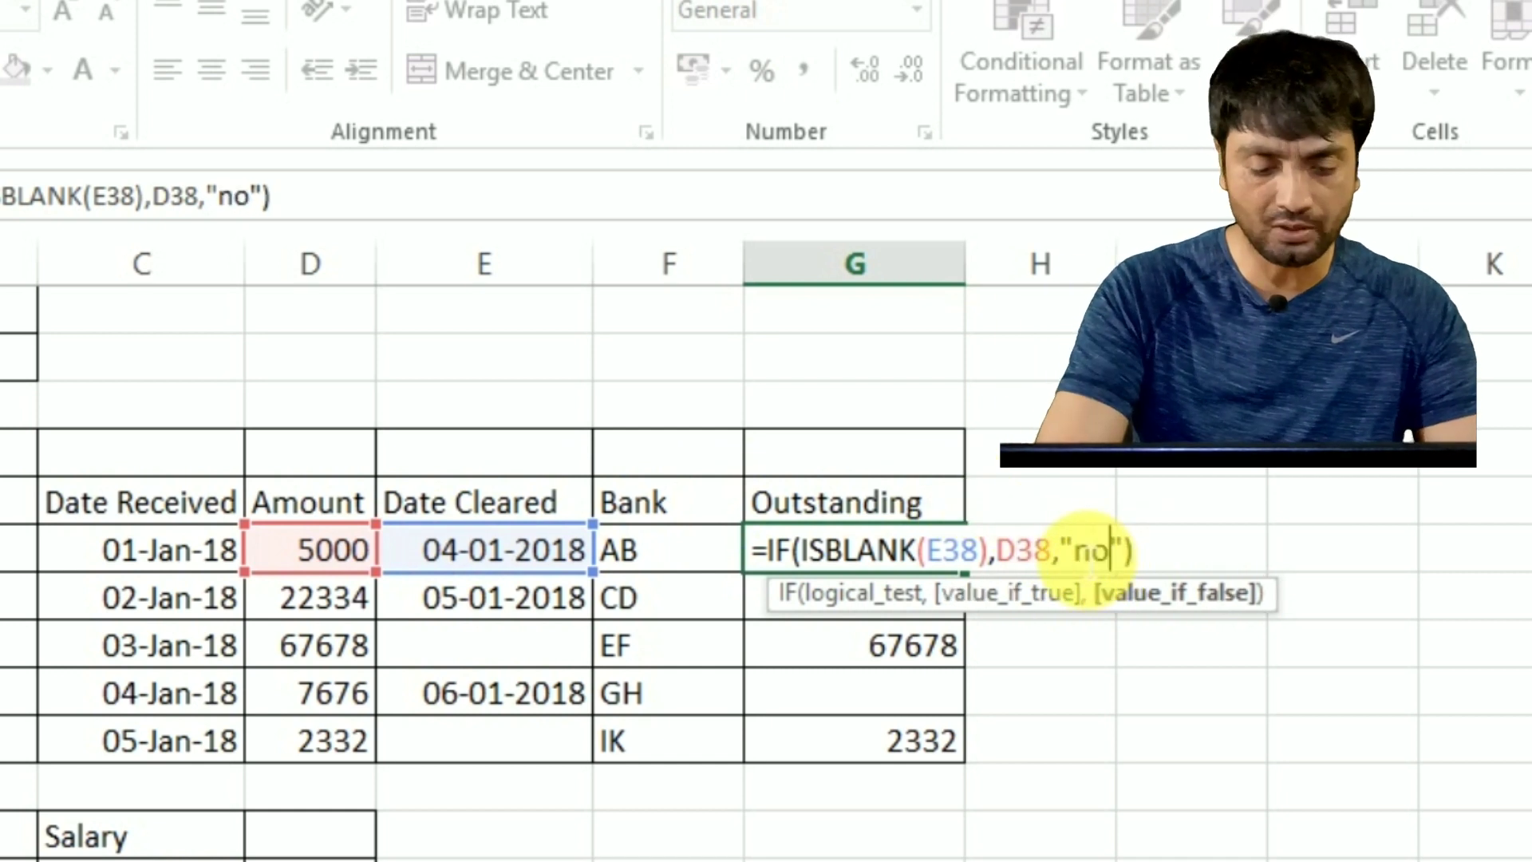
pyautogui.press('Return')
pyautogui.press('Up')
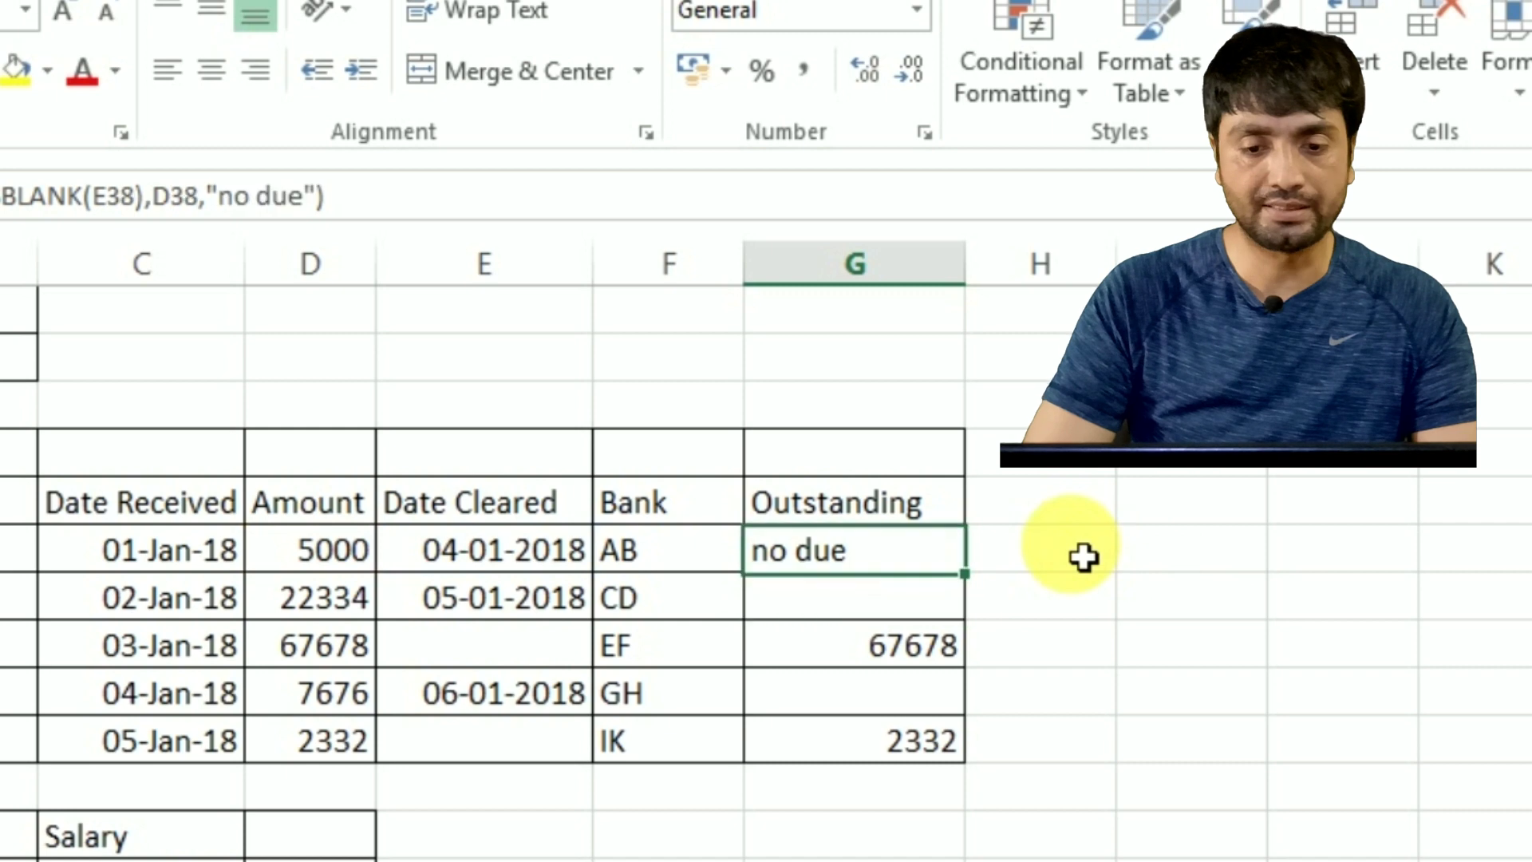
pyautogui.hotkey('shift', 'Down')
pyautogui.hotkey('shift', 'Down')
pyautogui.hotkey('shift', 'Down')
pyautogui.hotkey('shift', 'Down')
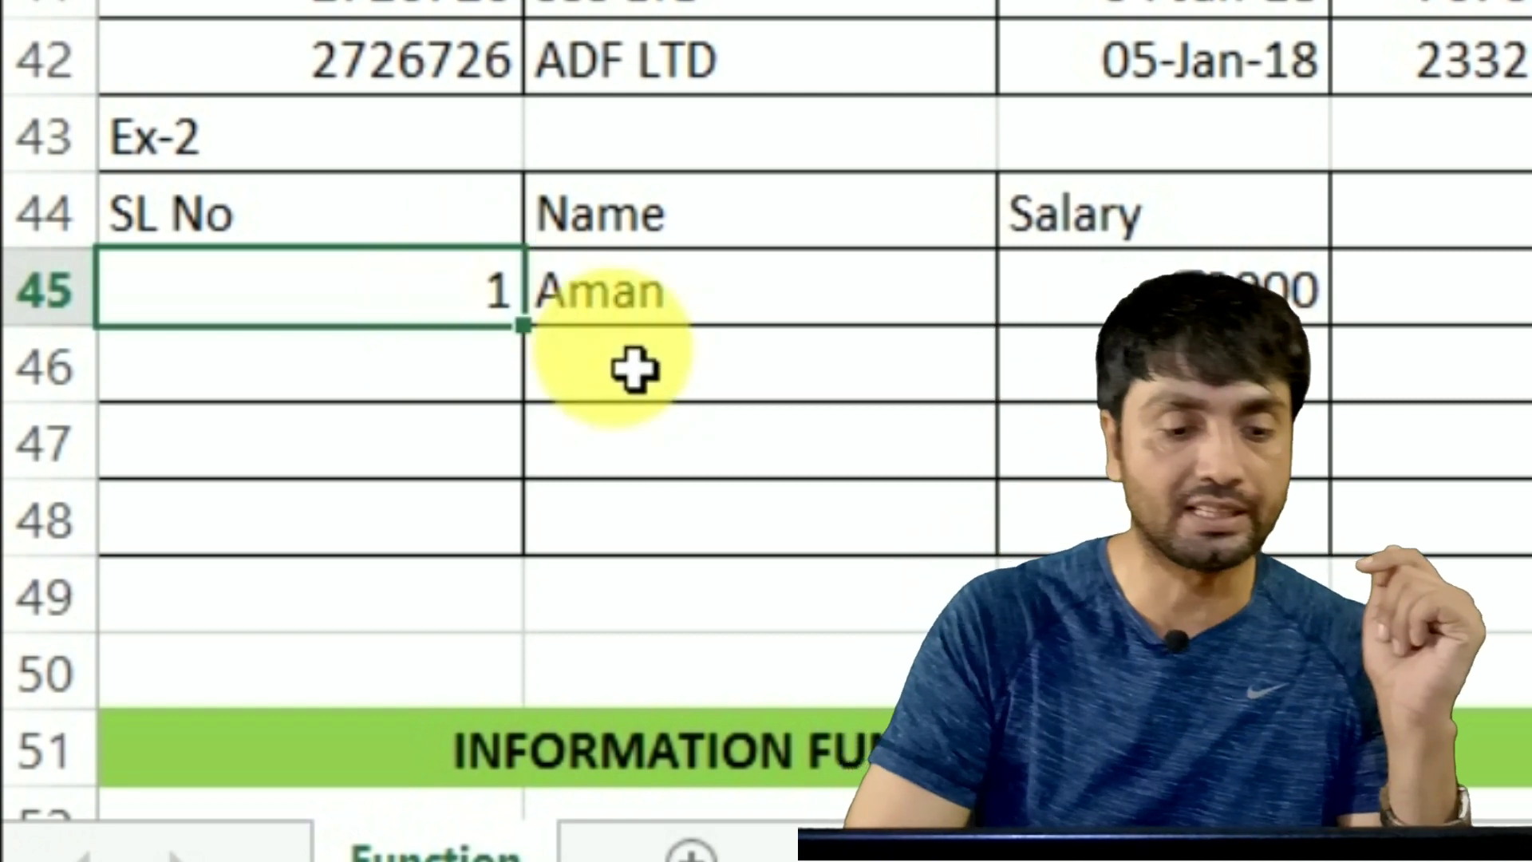
# - Enter =IF(ISBLANK(B45),"",A45+1) in A46 and drag it down to A48
pyautogui.click(498, 371)
pyautogui.write('=')
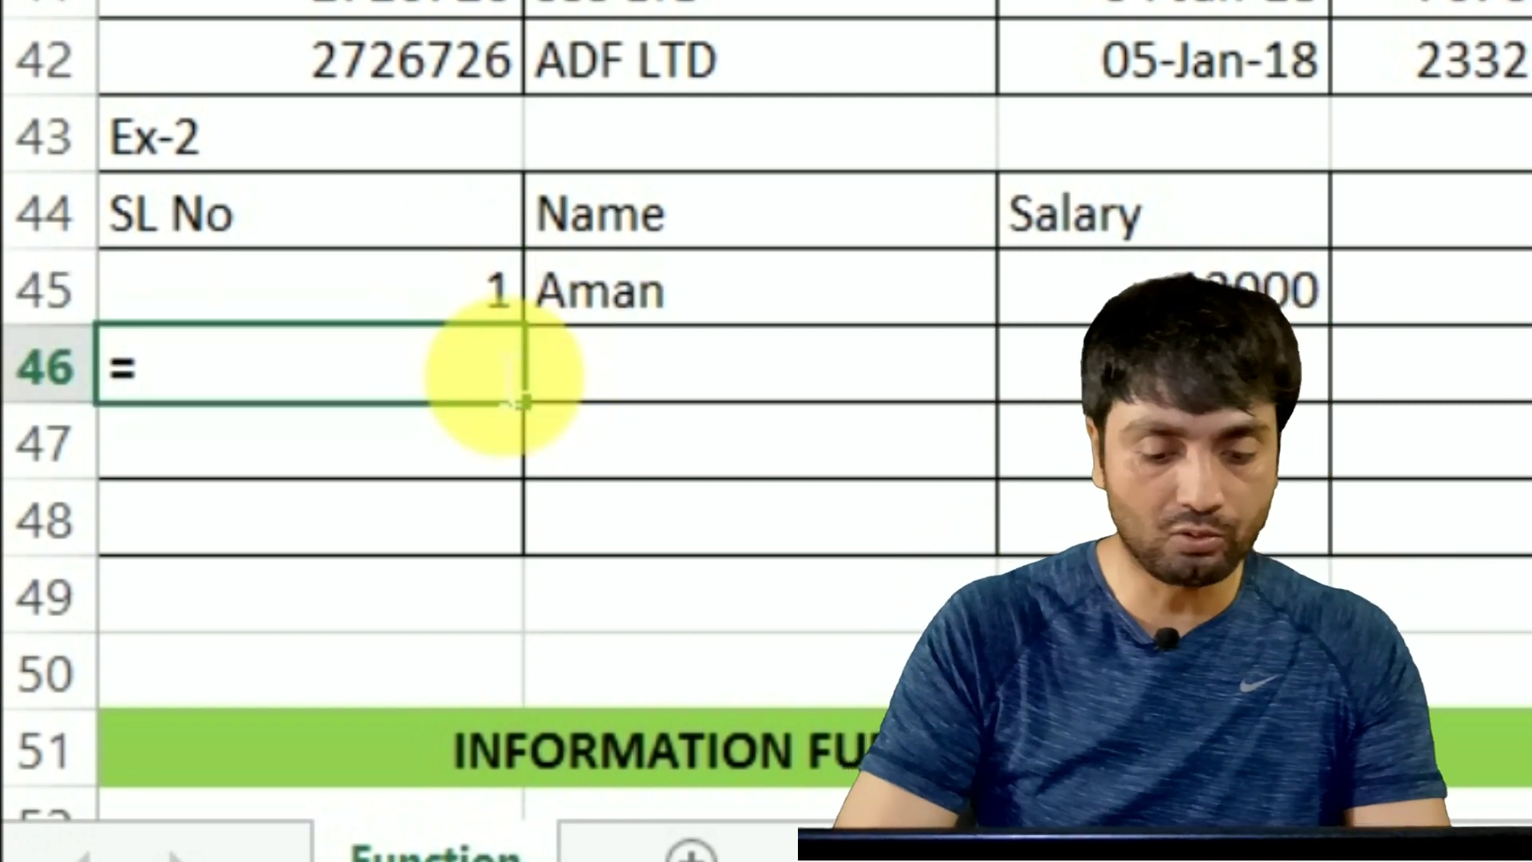
pyautogui.write('if')
pyautogui.press('Tab')
pyautogui.write('ISBLANK(')
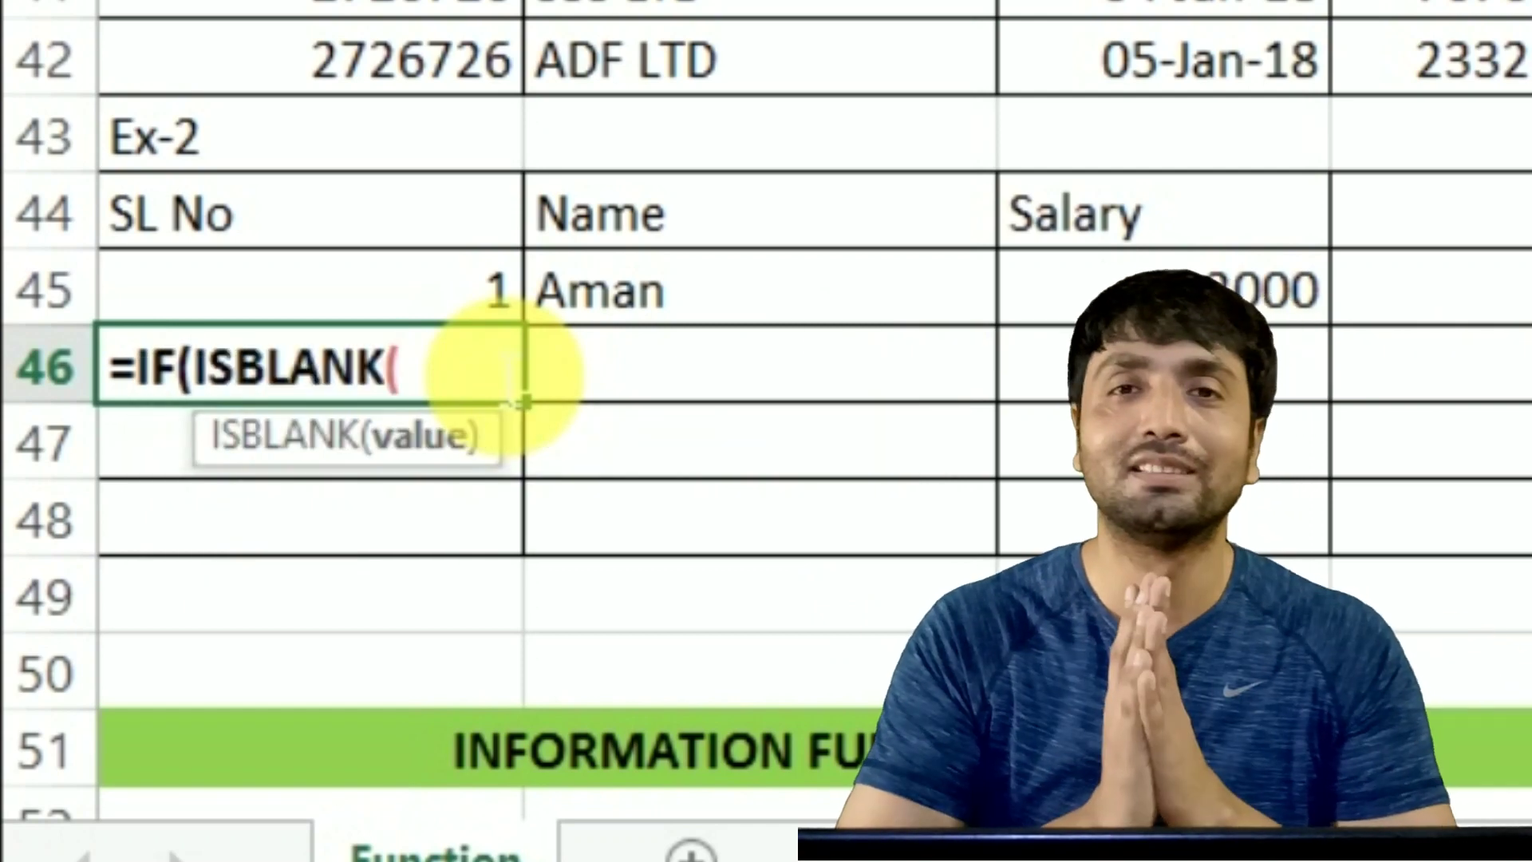
pyautogui.click(622, 305)
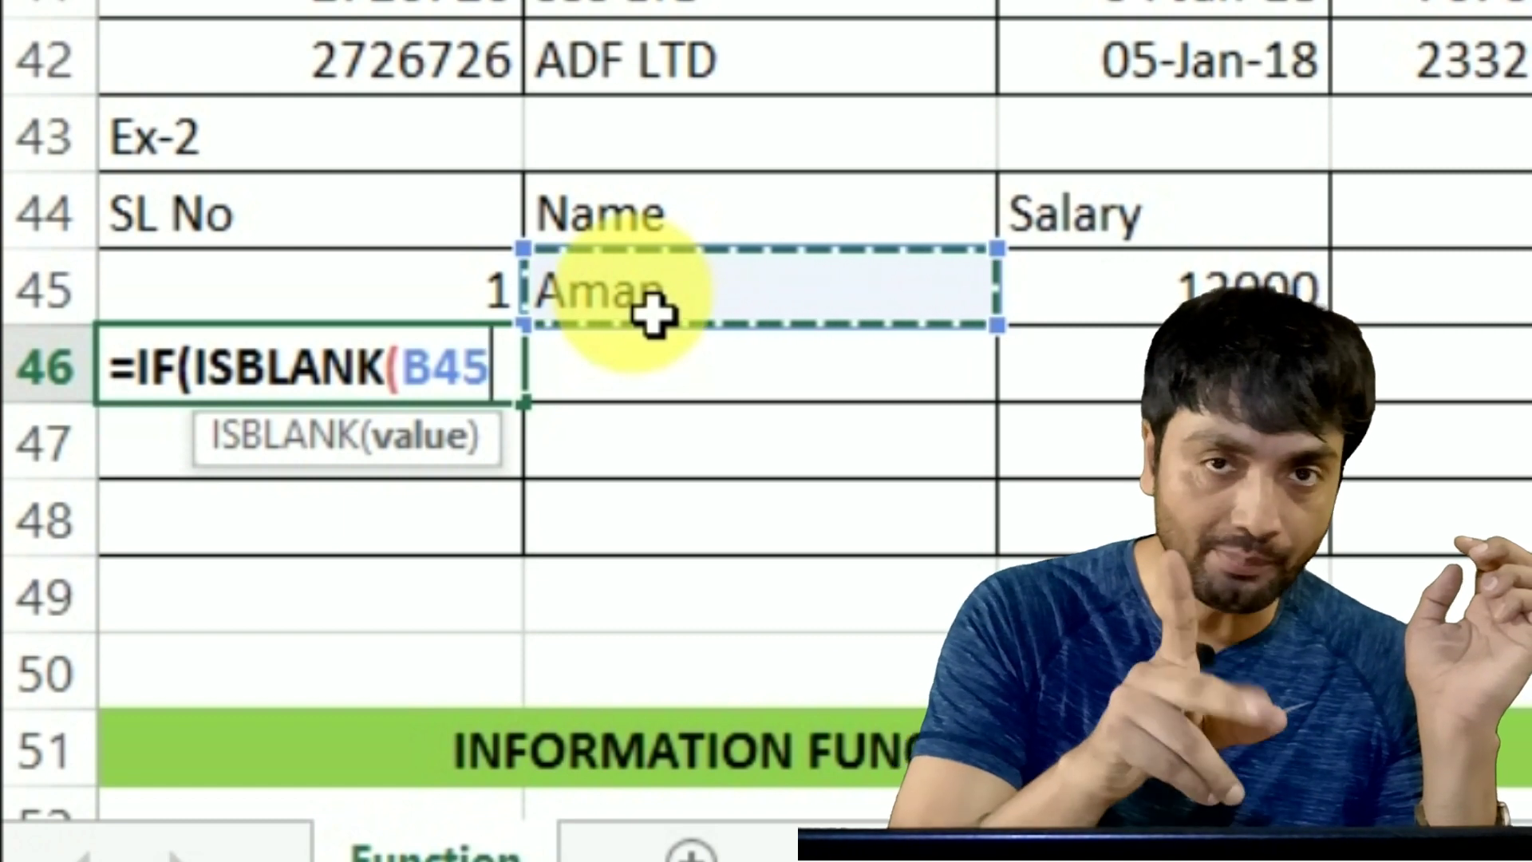
pyautogui.write(')')
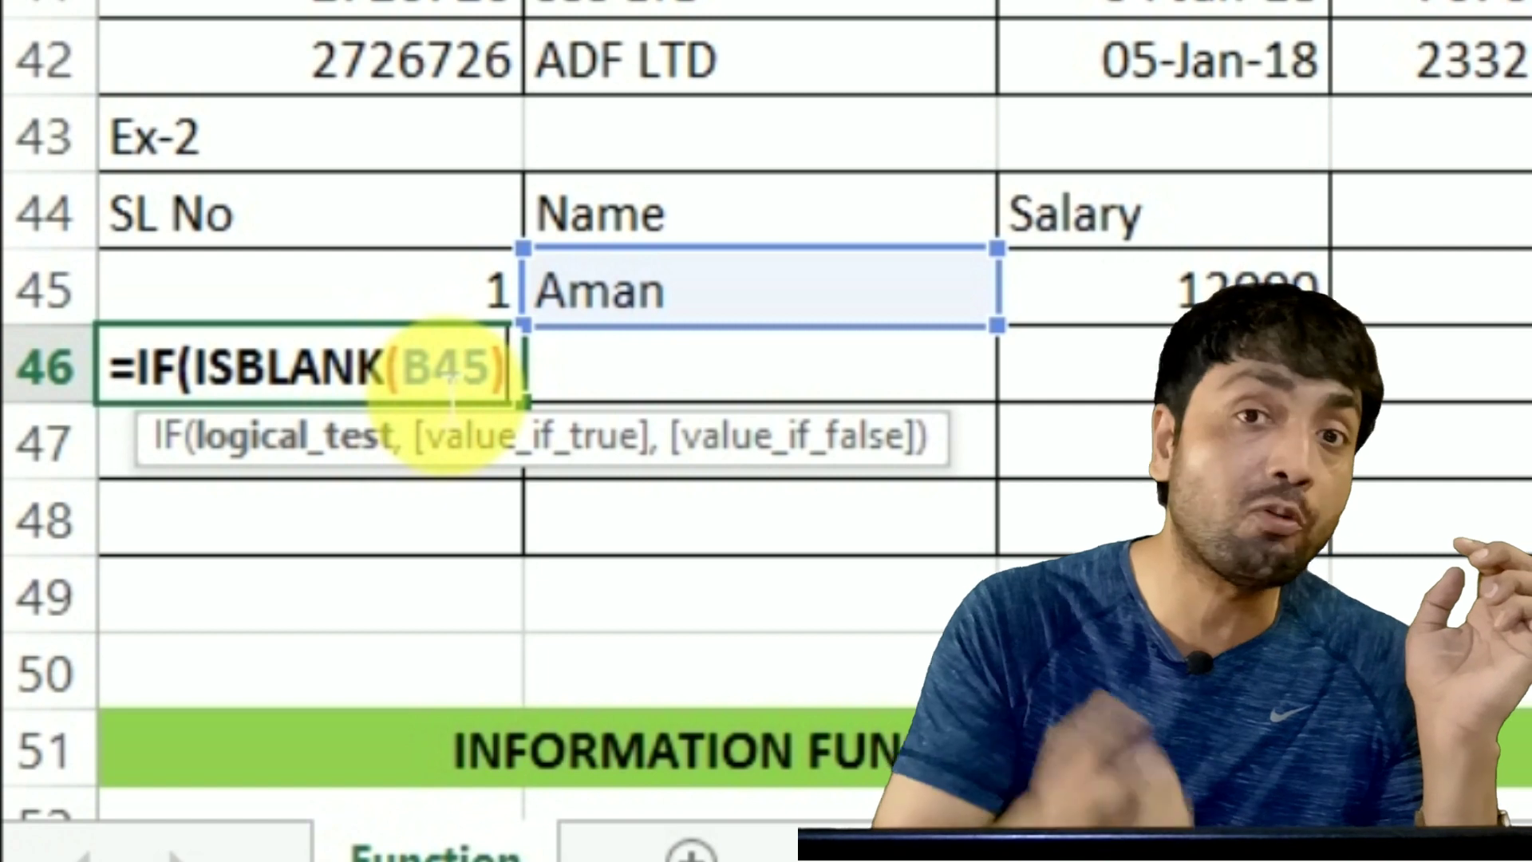
pyautogui.write(',')
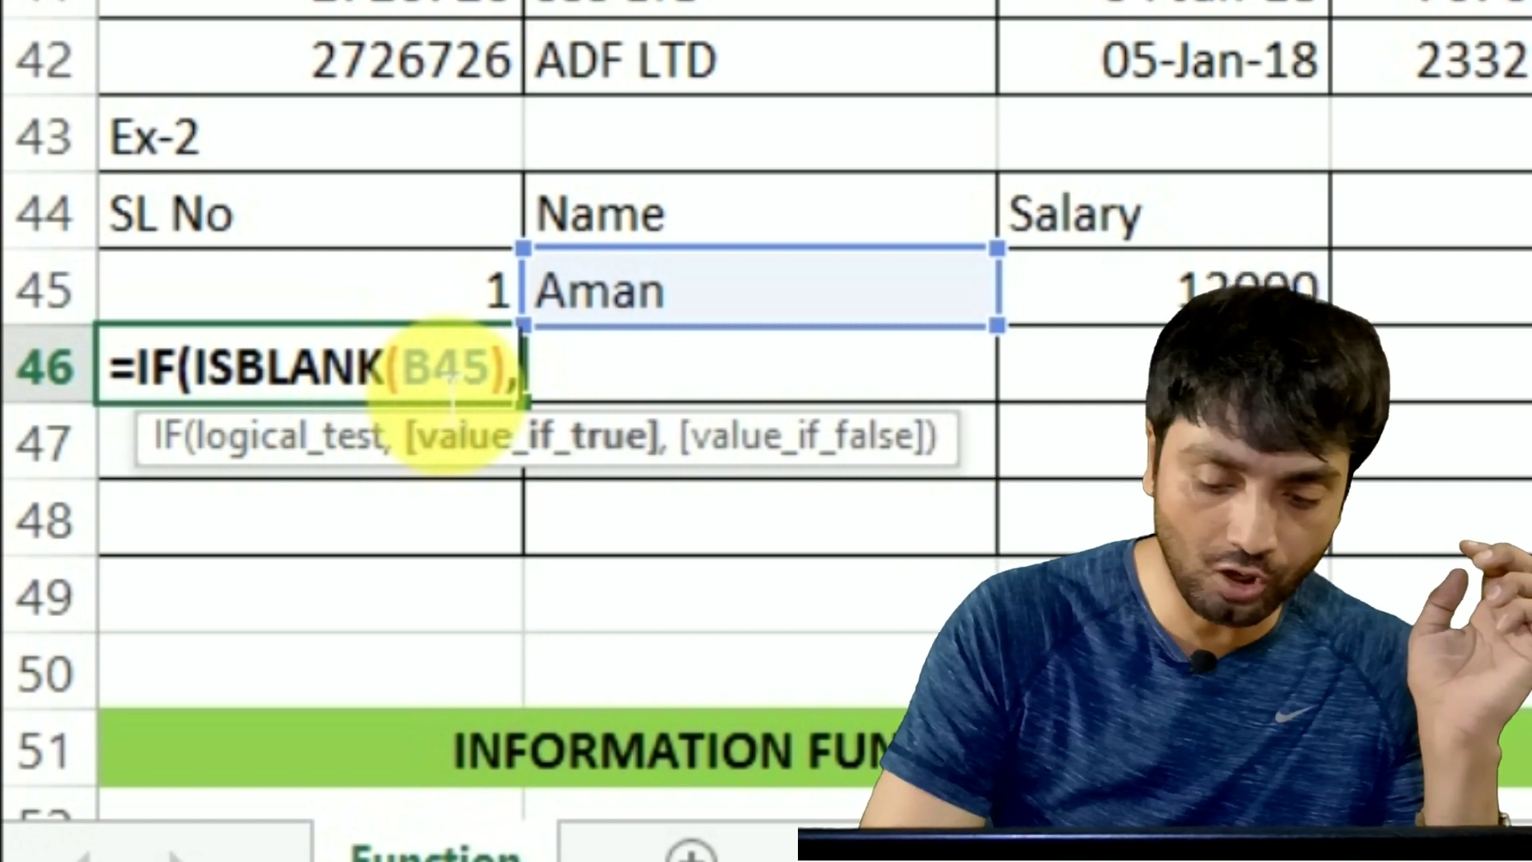
pyautogui.write('"')
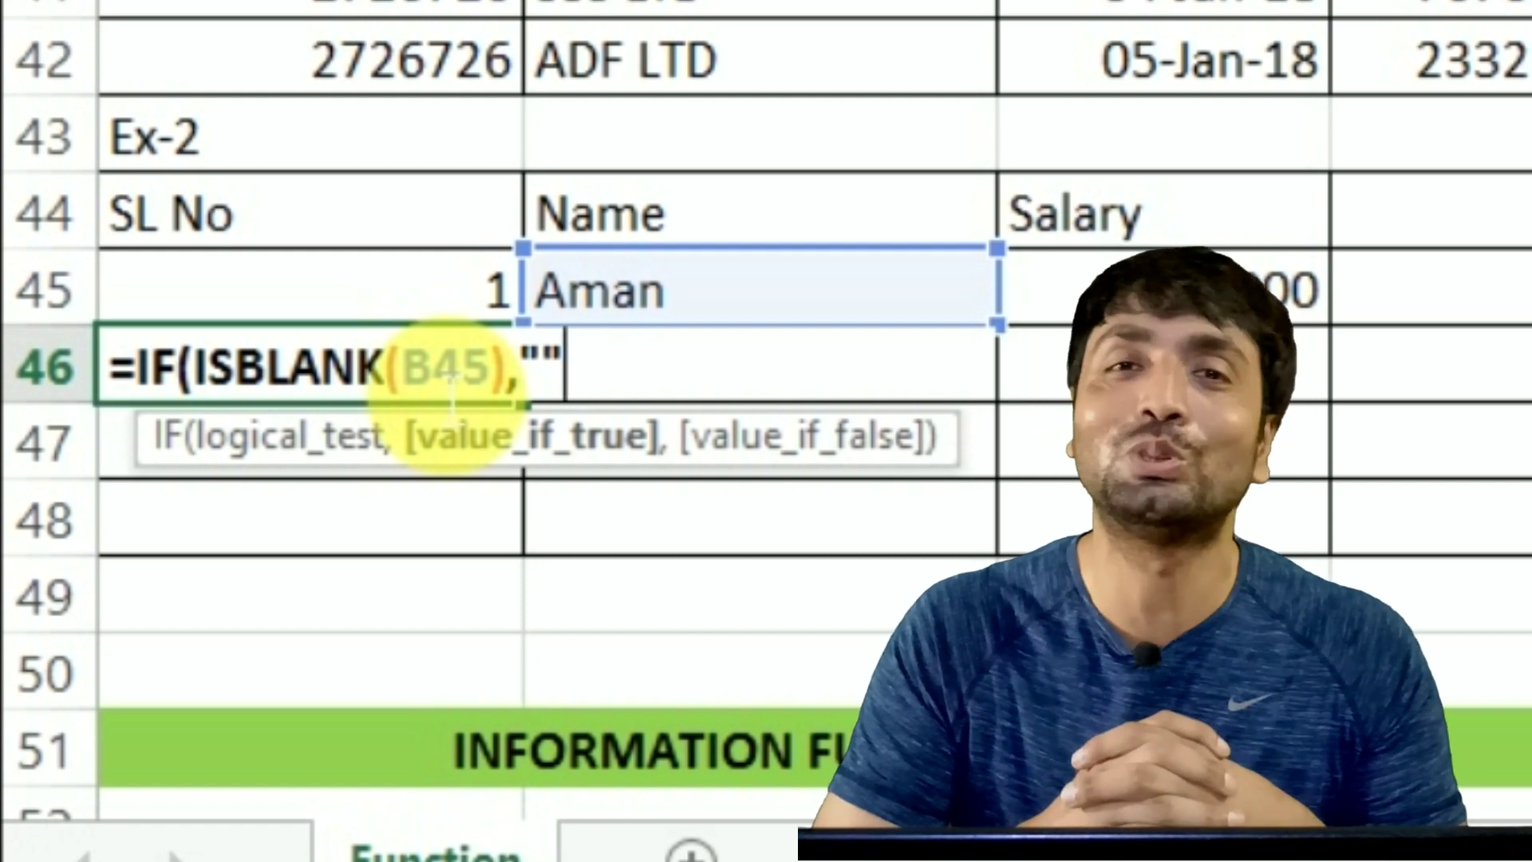
pyautogui.write(',')
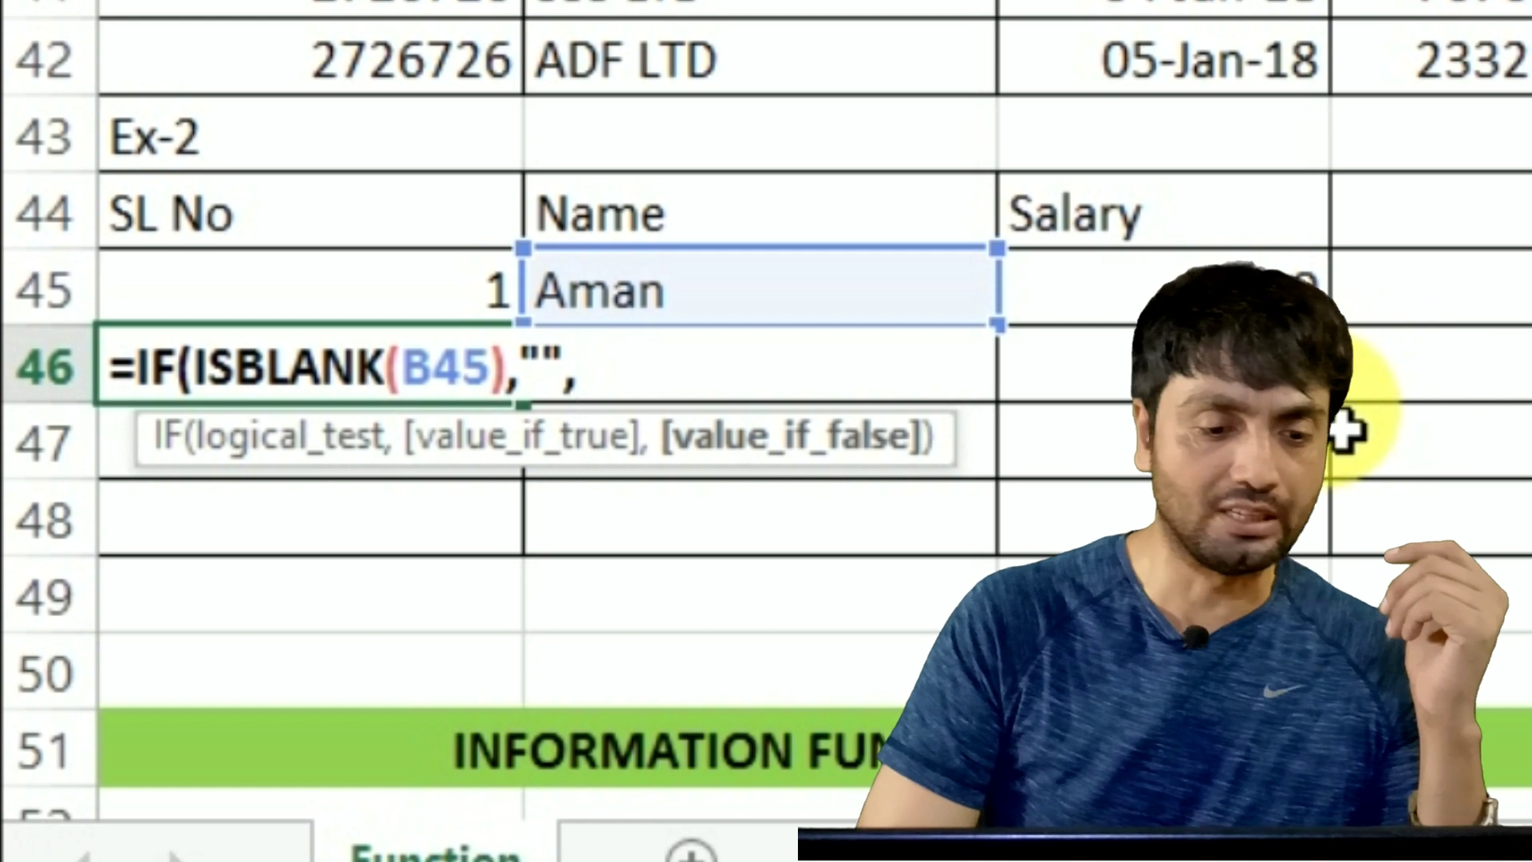
pyautogui.click(471, 314)
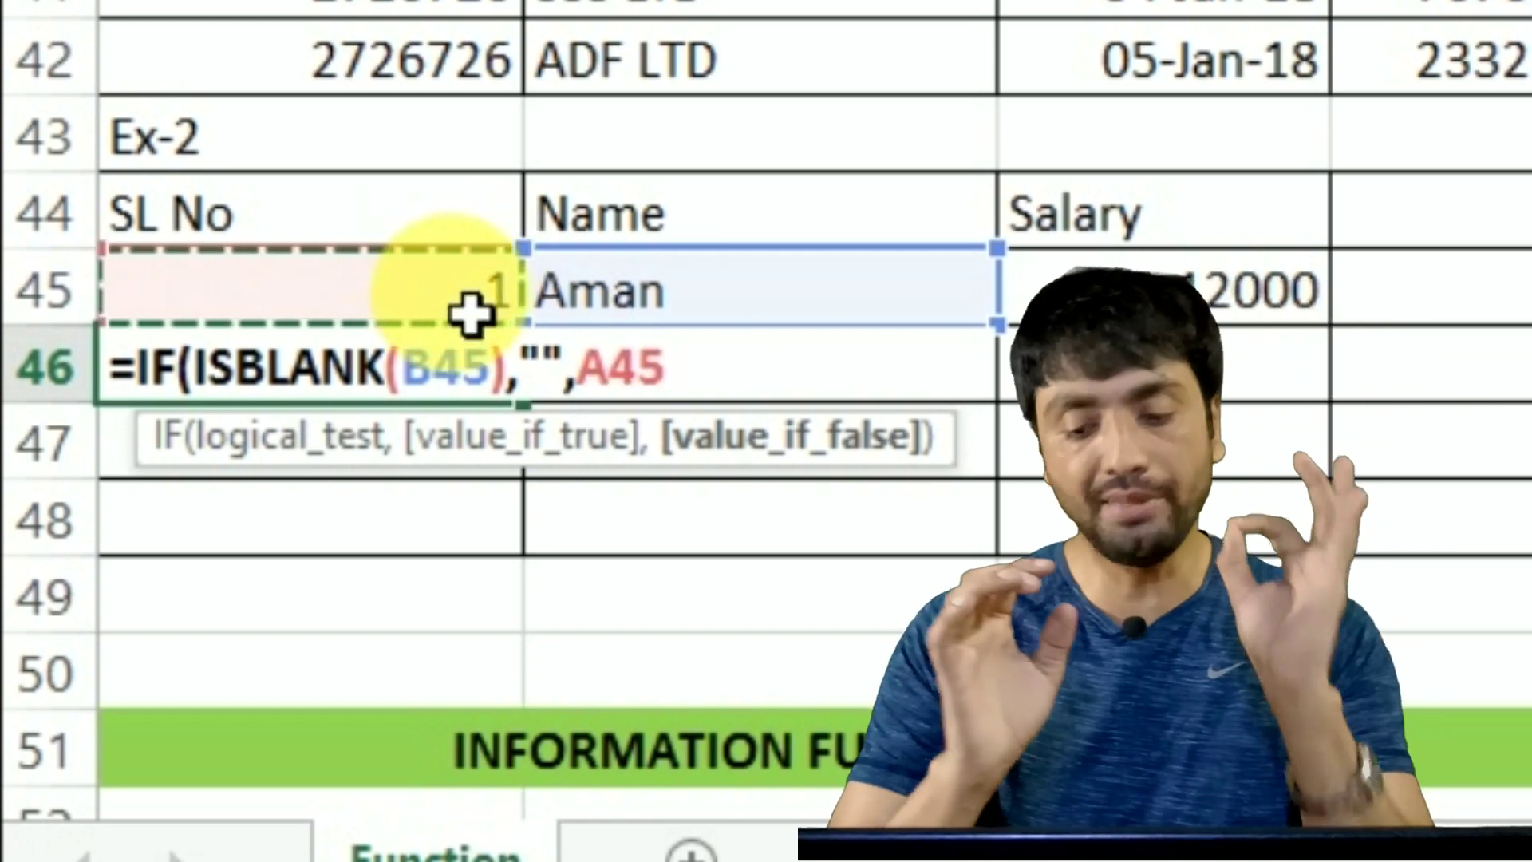
pyautogui.write('+1')
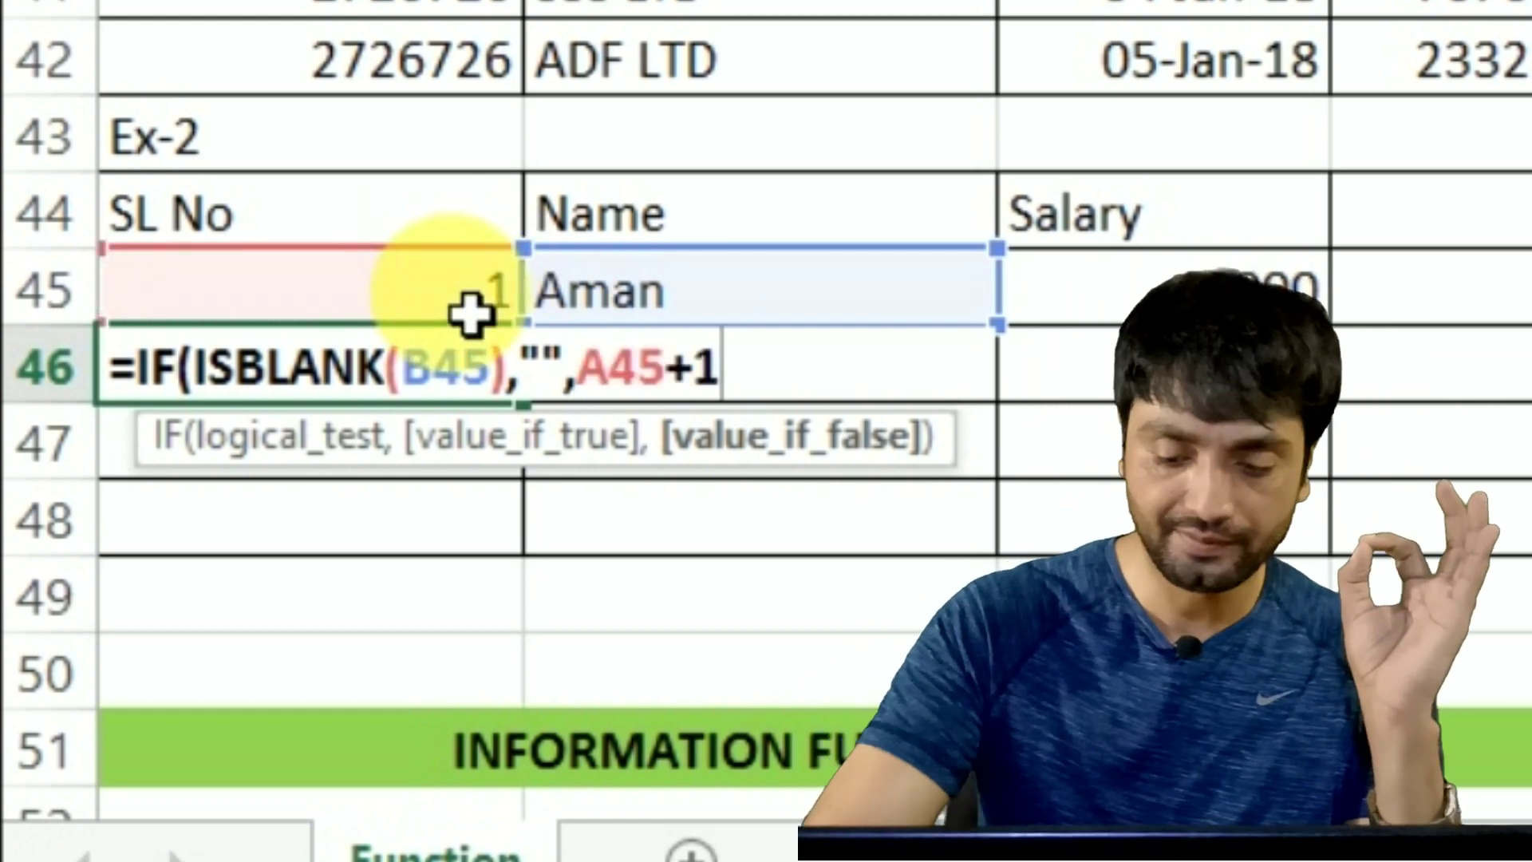
pyautogui.write(')')
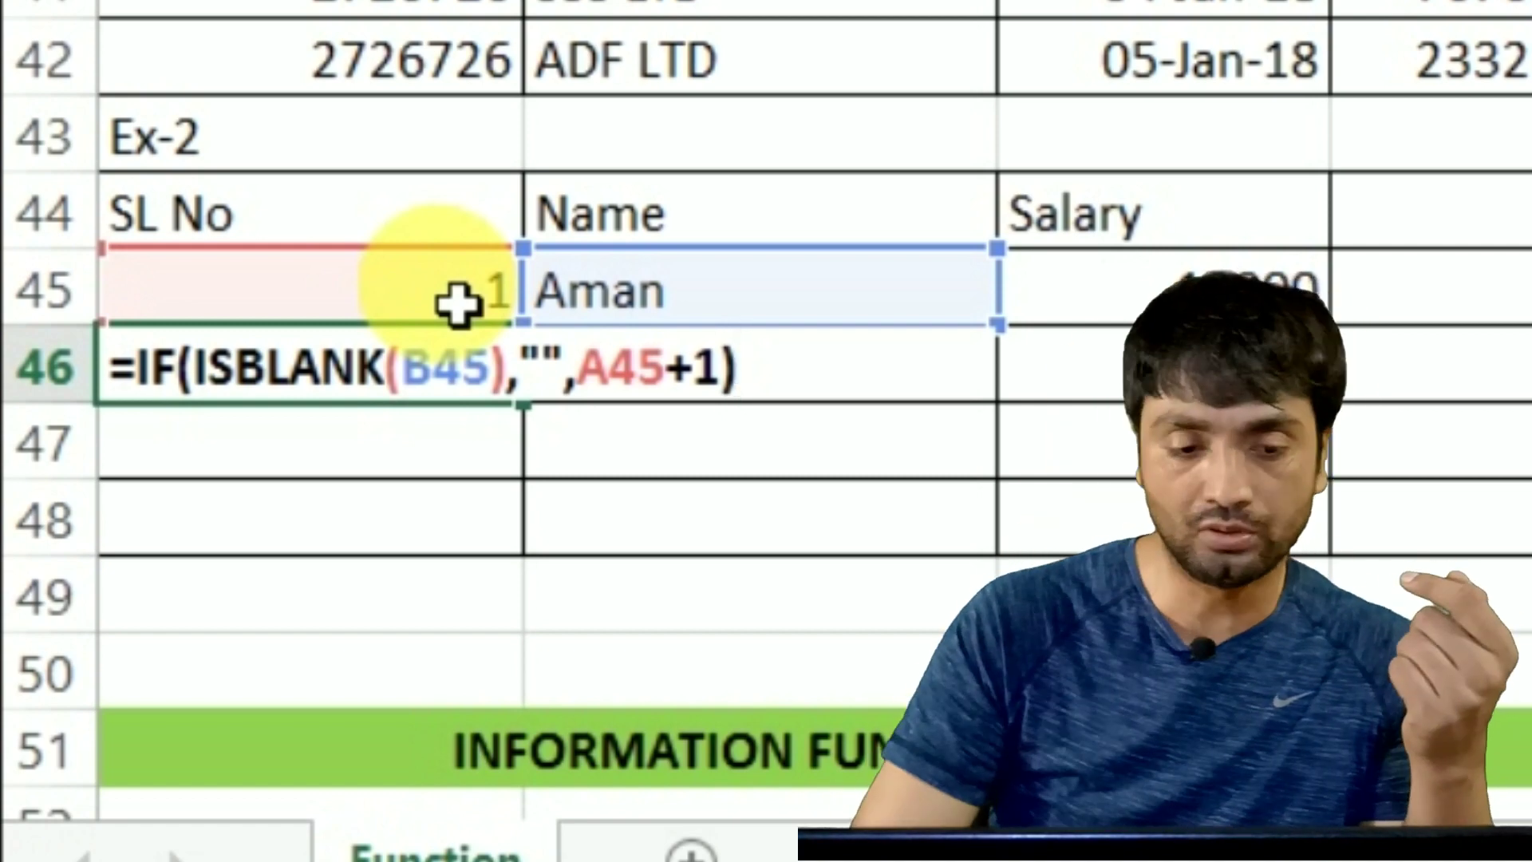
pyautogui.press('Return')
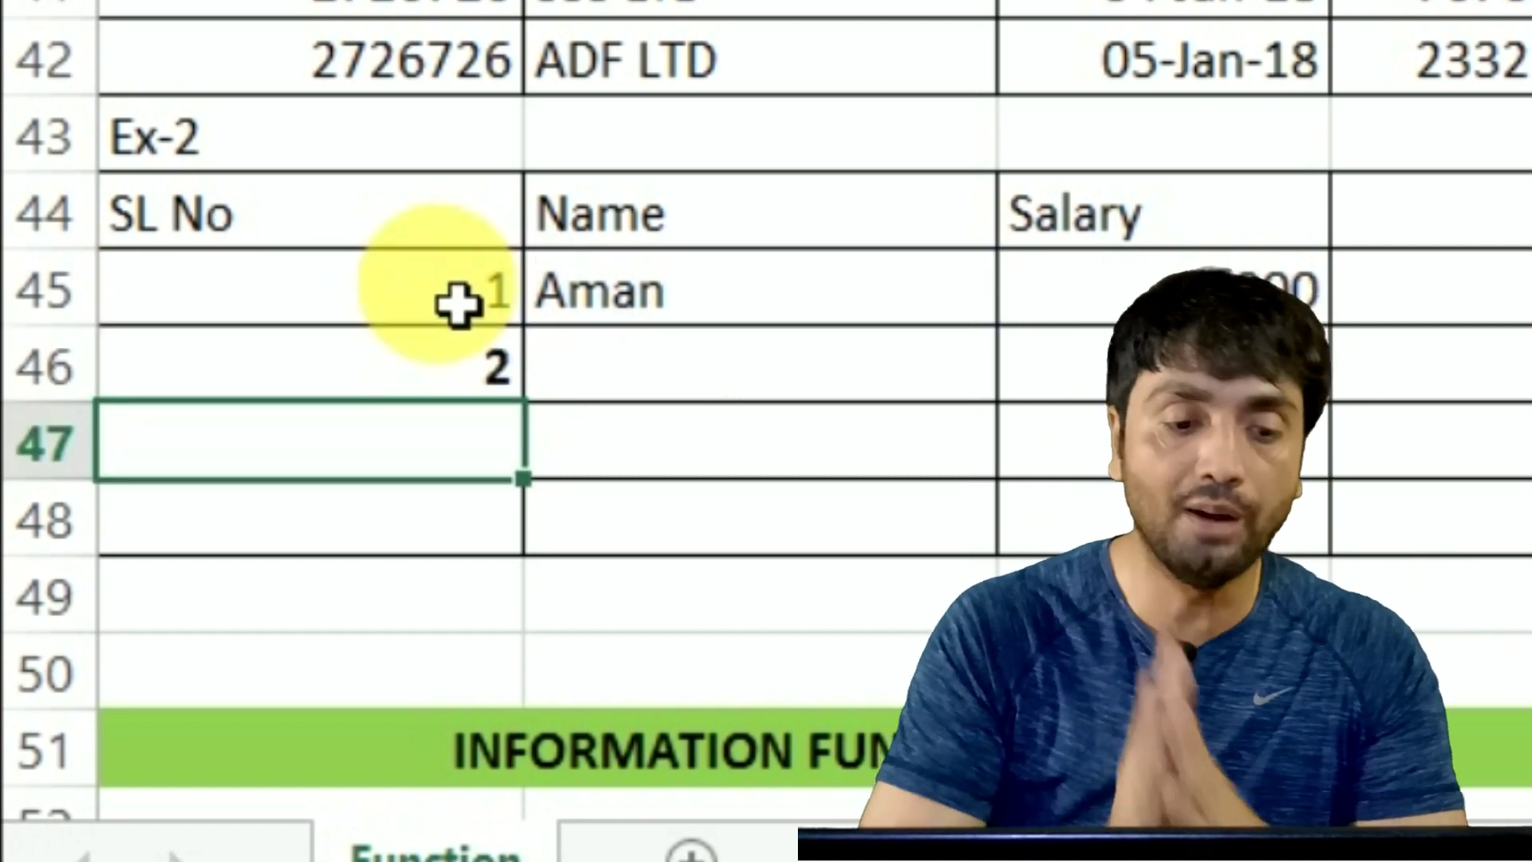
pyautogui.click(455, 378)
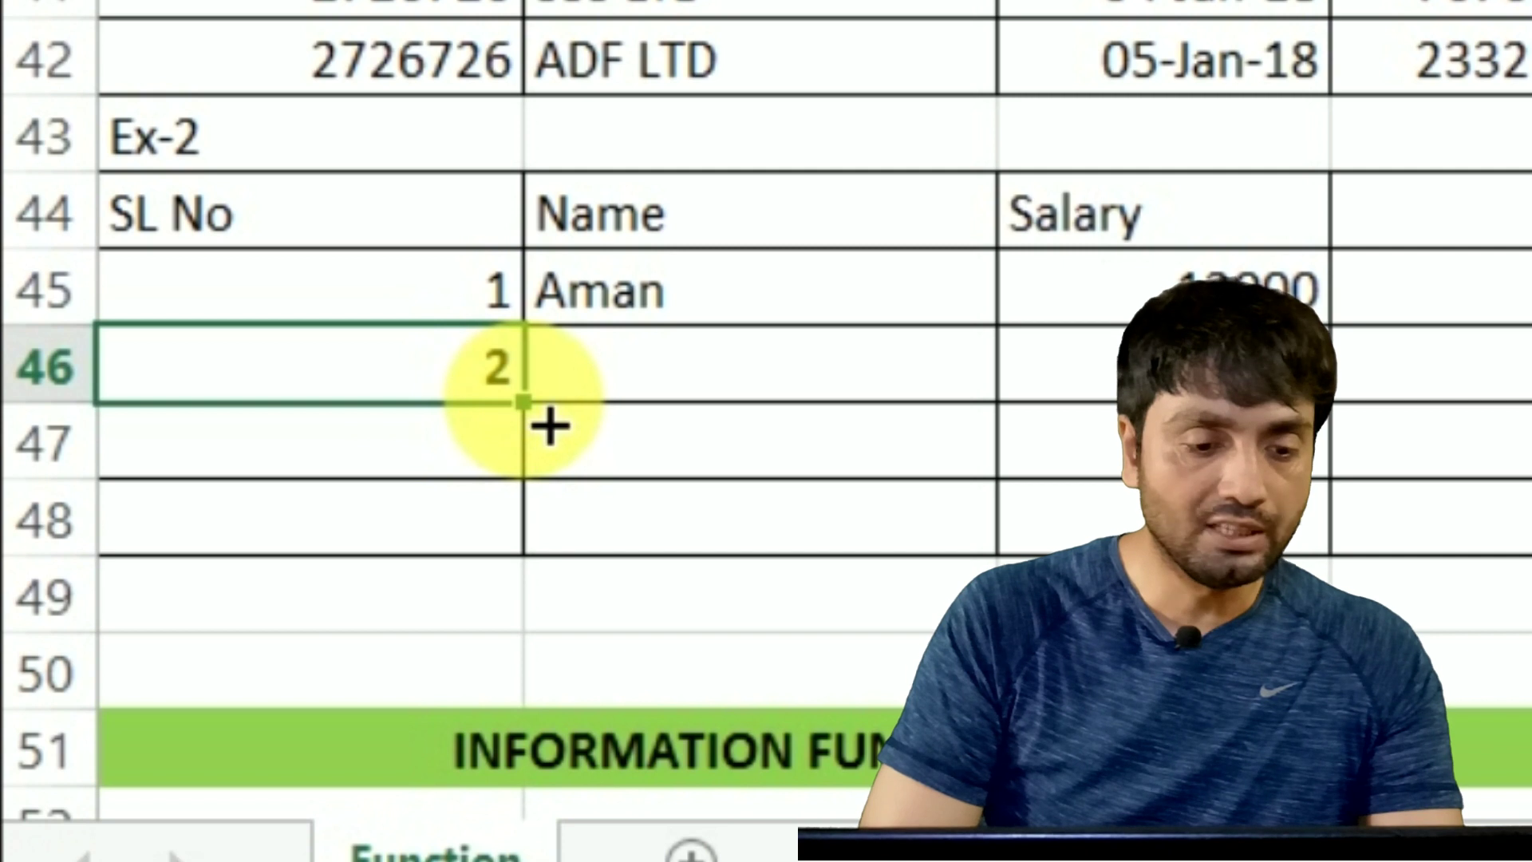
pyautogui.moveTo(522, 401); pyautogui.dragTo(603, 491)
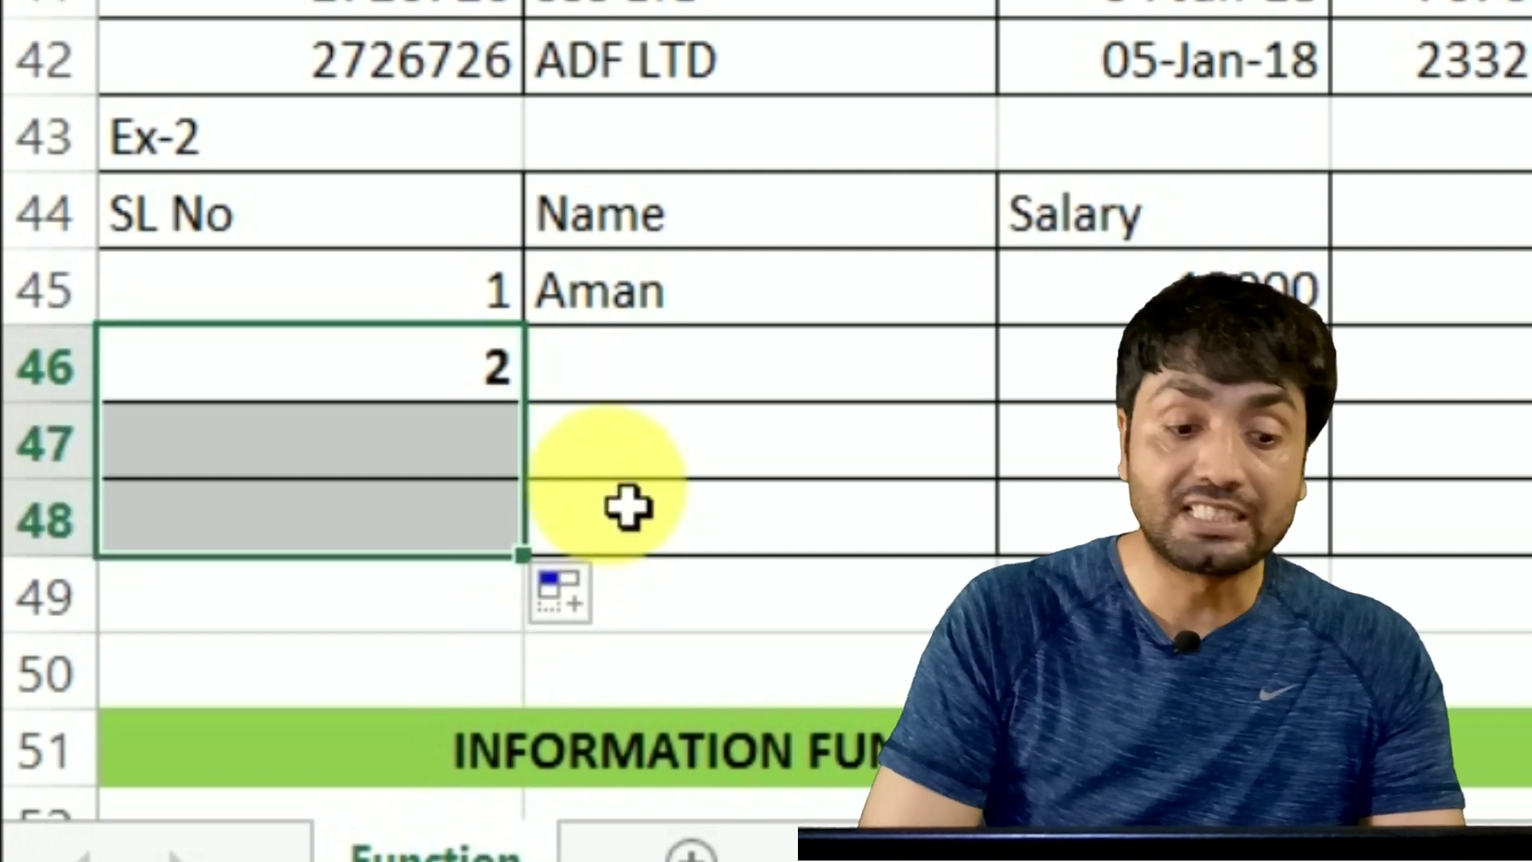
# - Type a name into each of B45:B48 so SL No shows 1 to 4
pyautogui.click(686, 373)
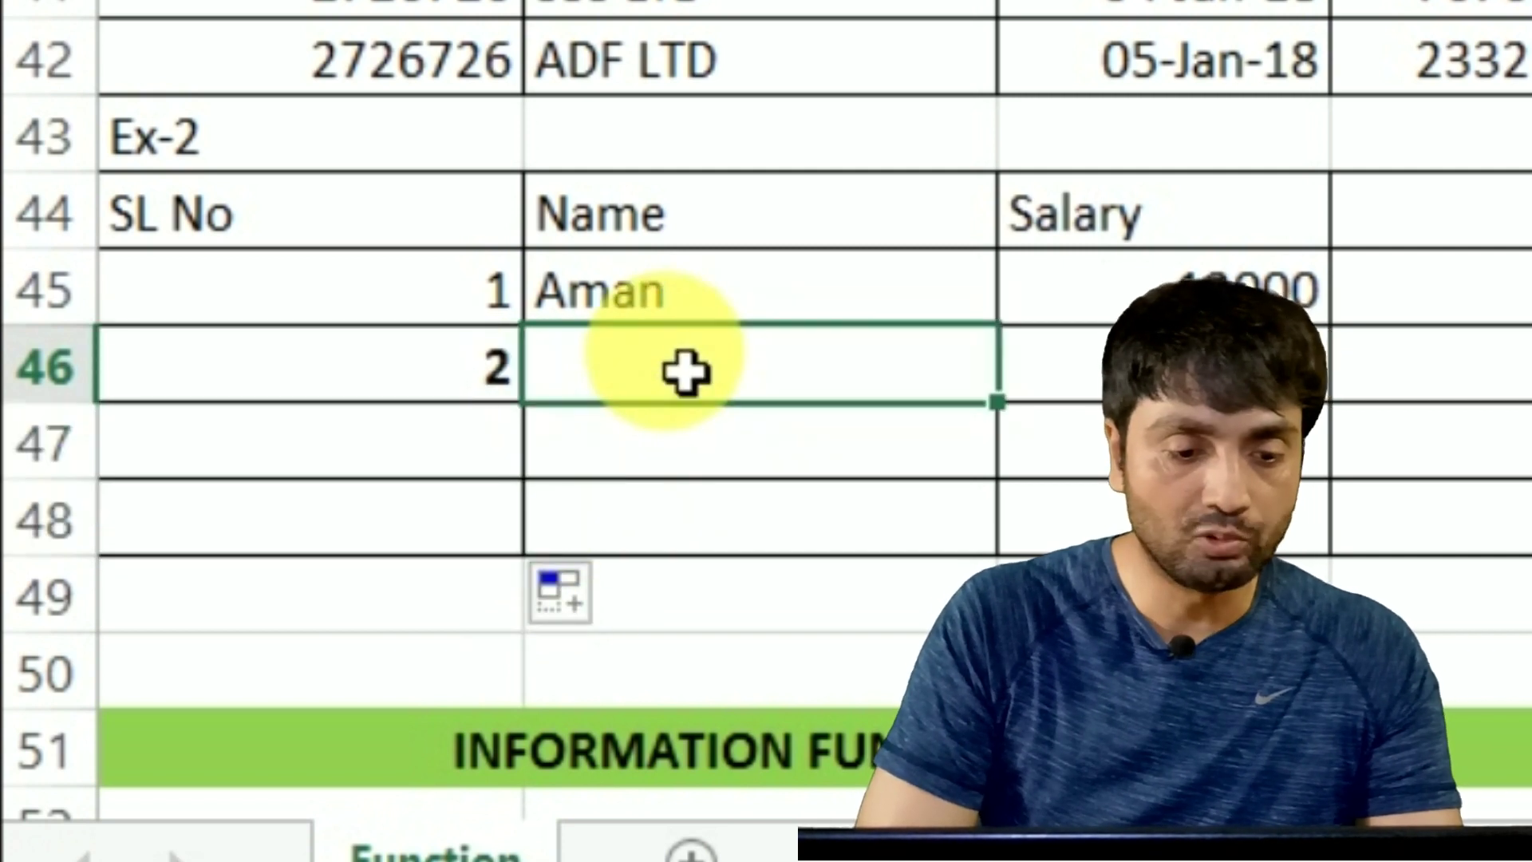
pyautogui.click(688, 331)
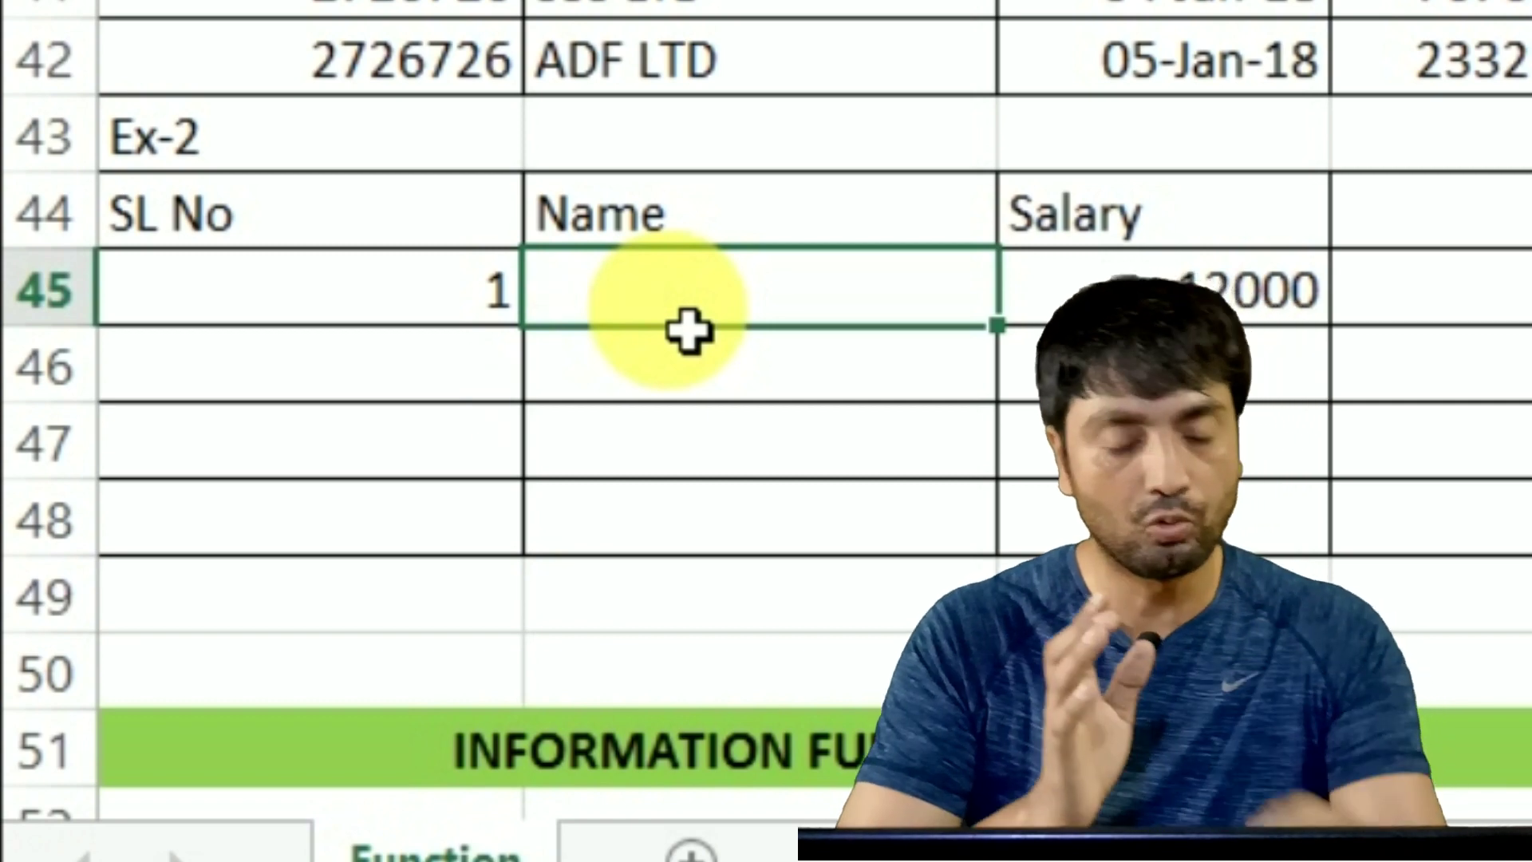
pyautogui.write('Aman')
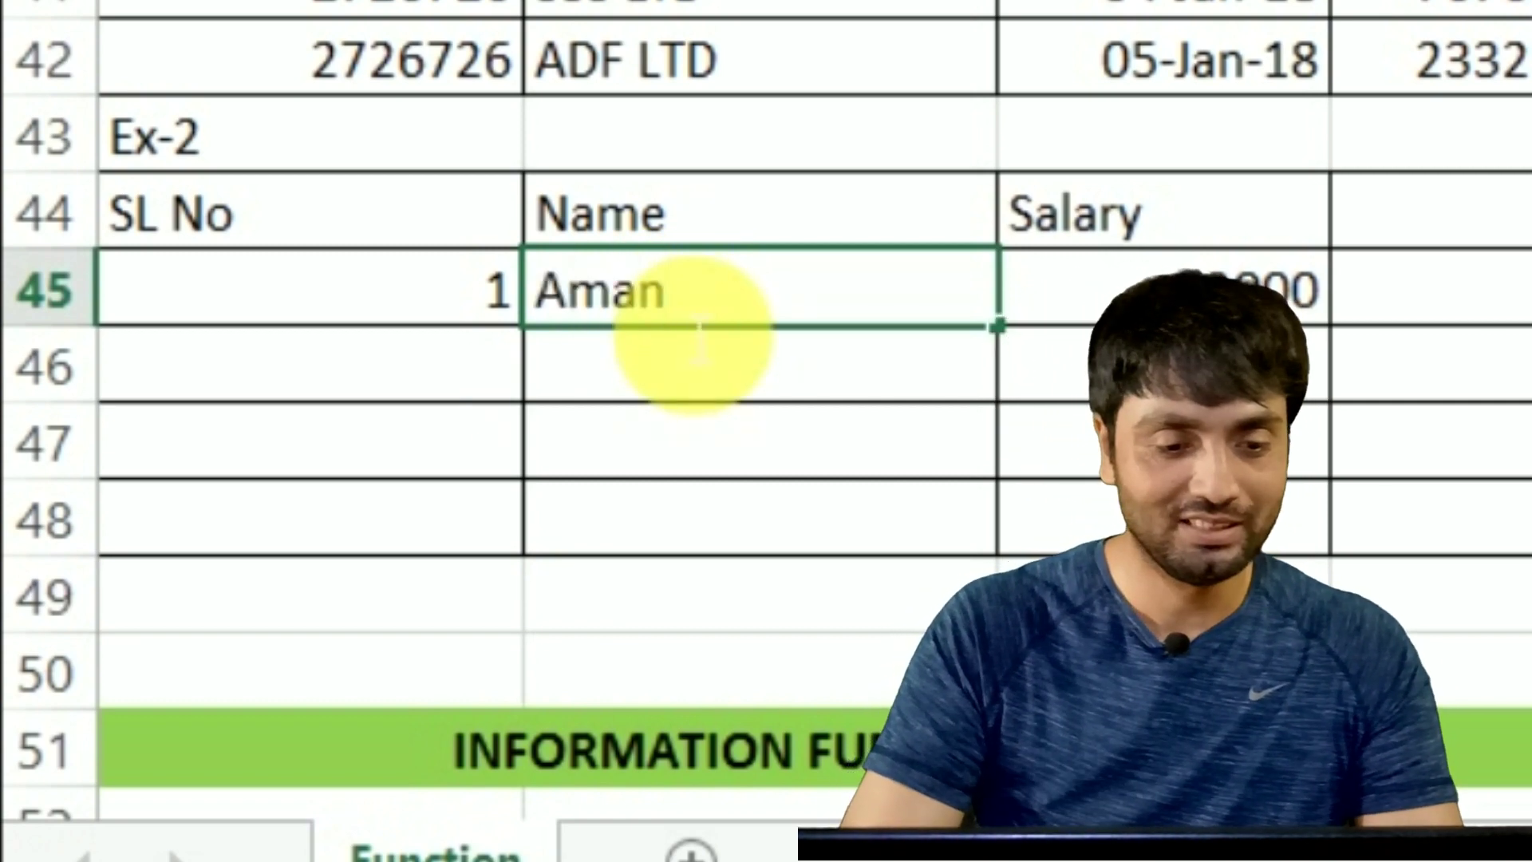
pyautogui.press('Return')
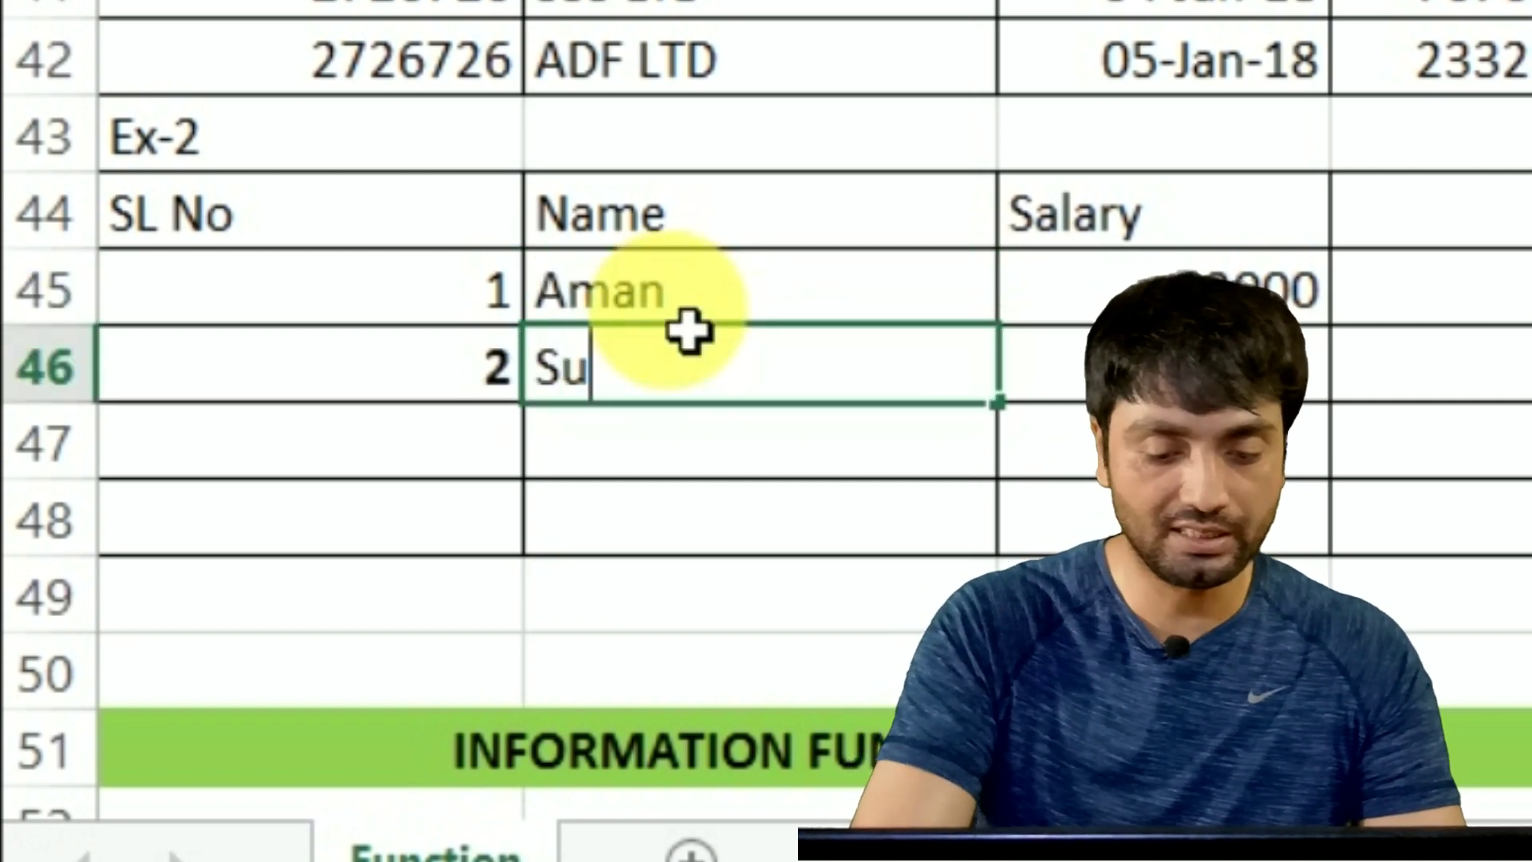
pyautogui.press('Return')
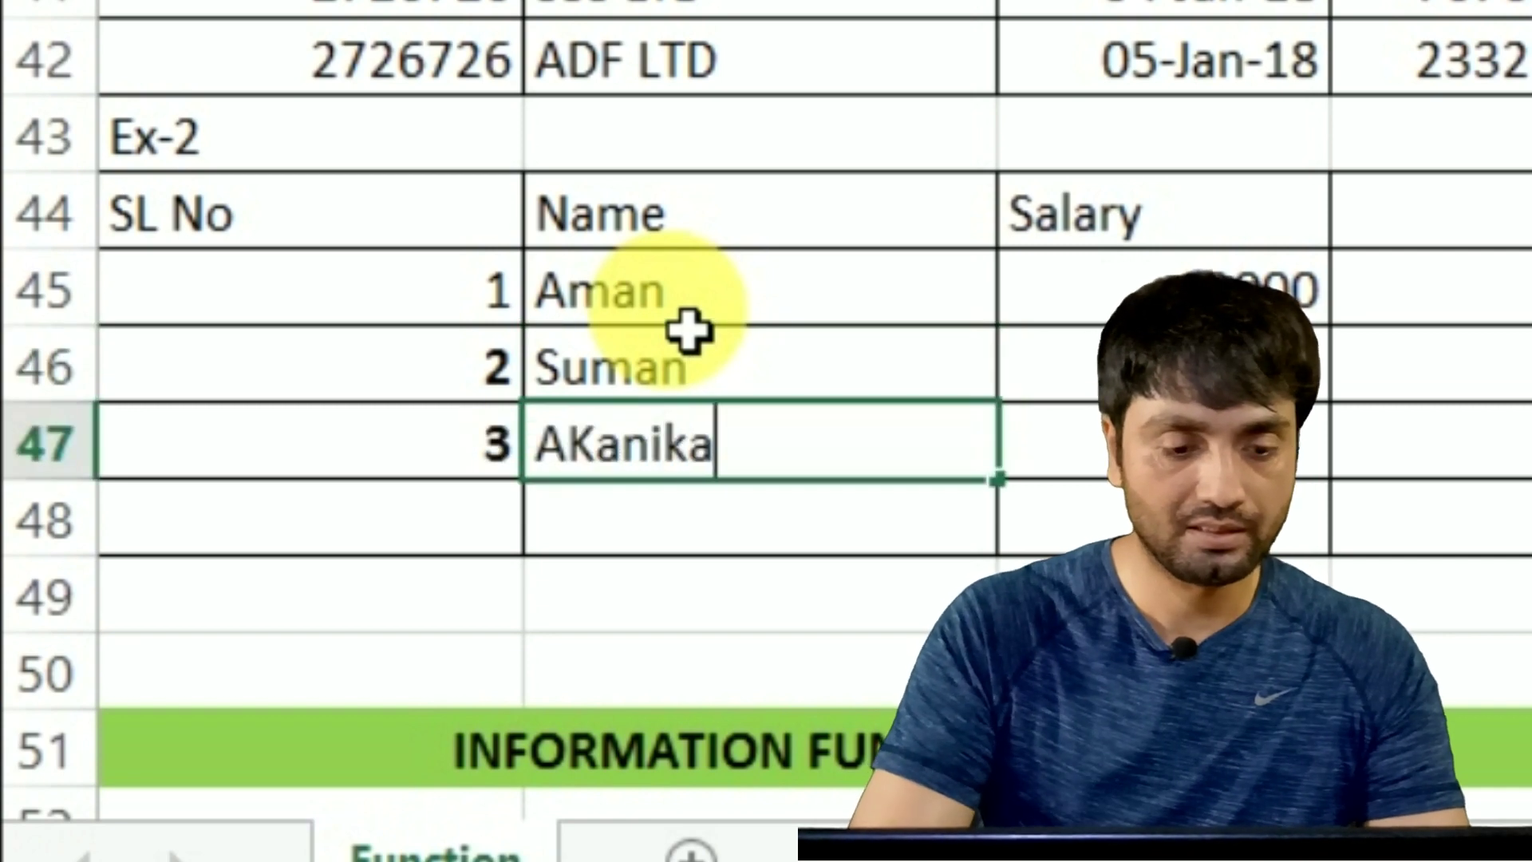
pyautogui.press('Return')
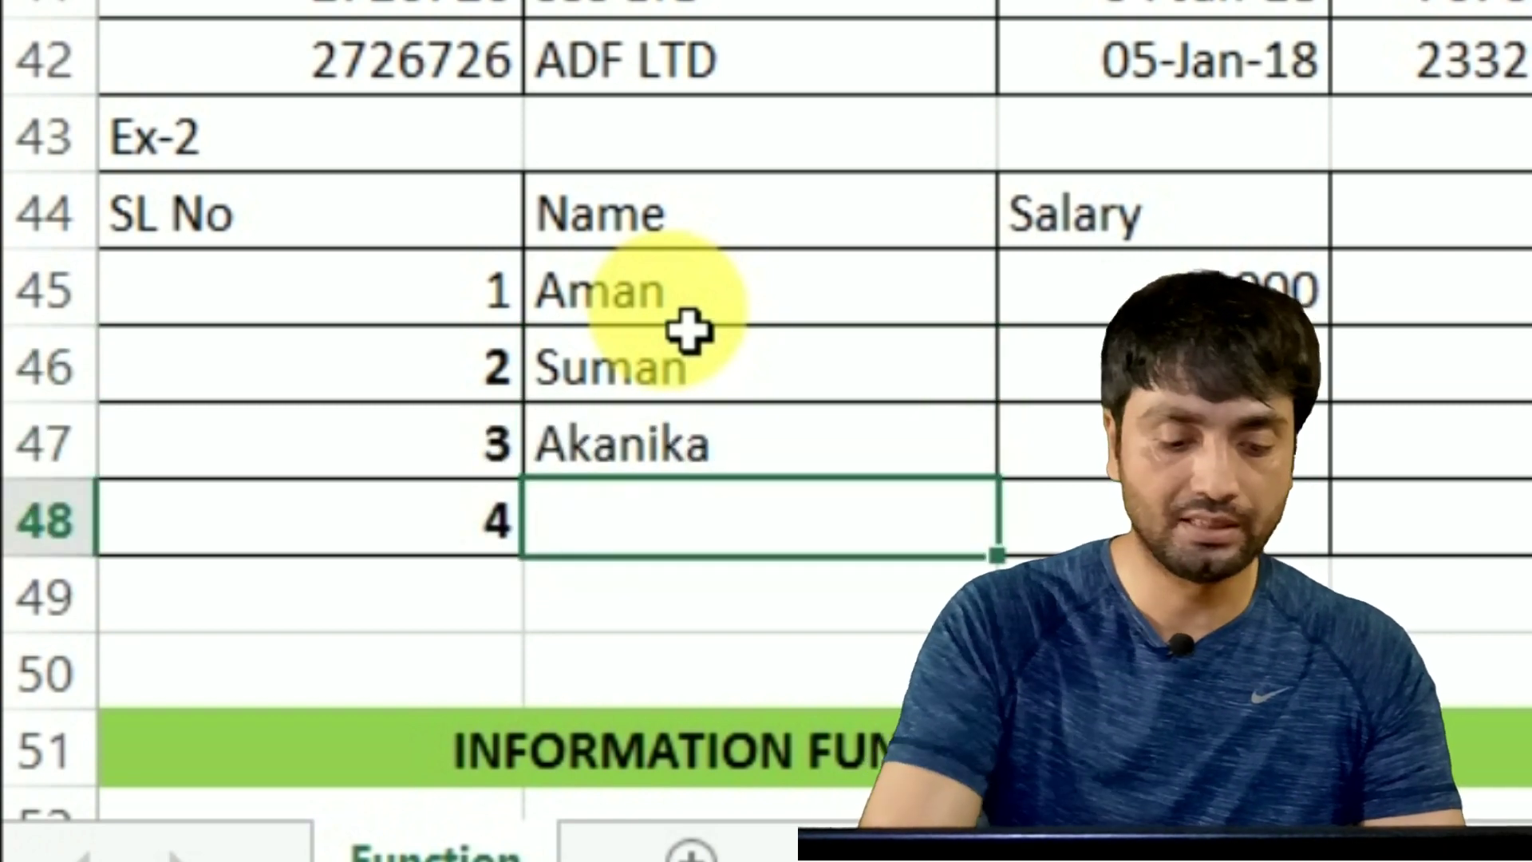
pyautogui.write('n')
pyautogui.press('Return')
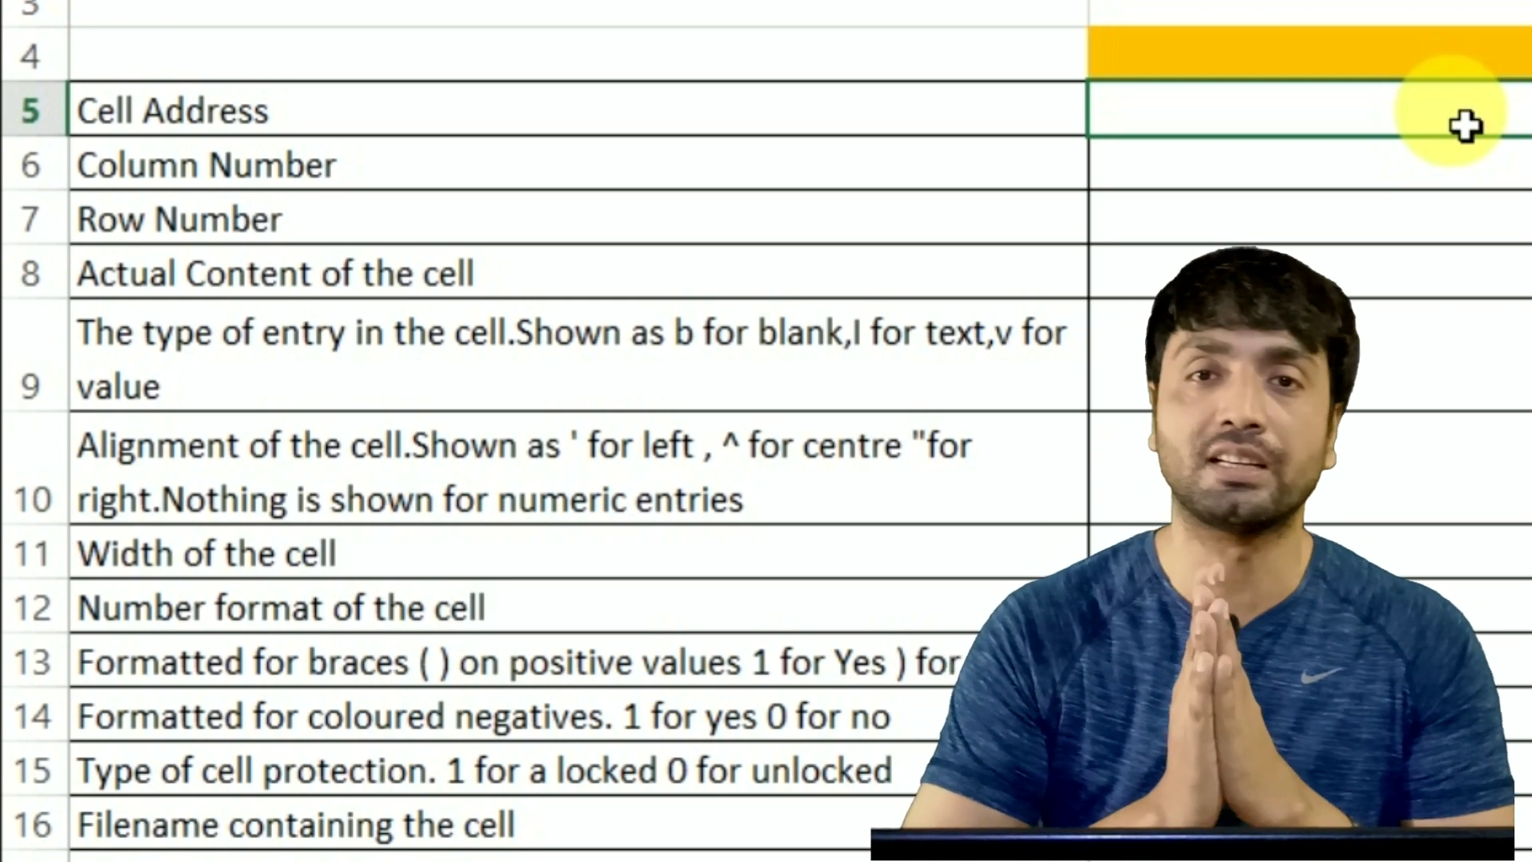
# - Enter =CELL("address",C3) in the Cell Address row, returning $C$3
pyautogui.write('=cell')
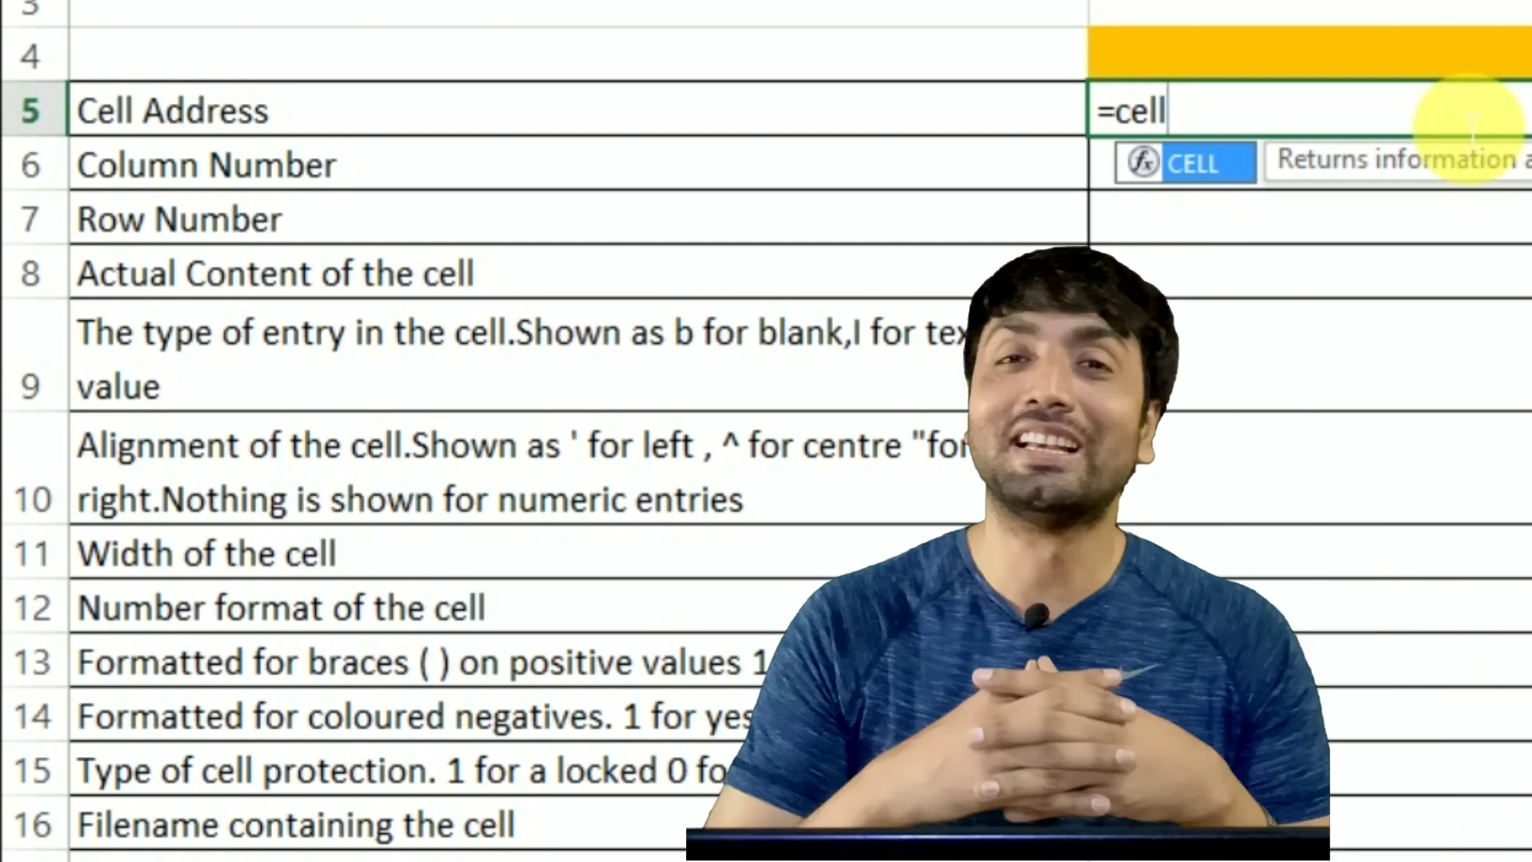
pyautogui.press('Tab')
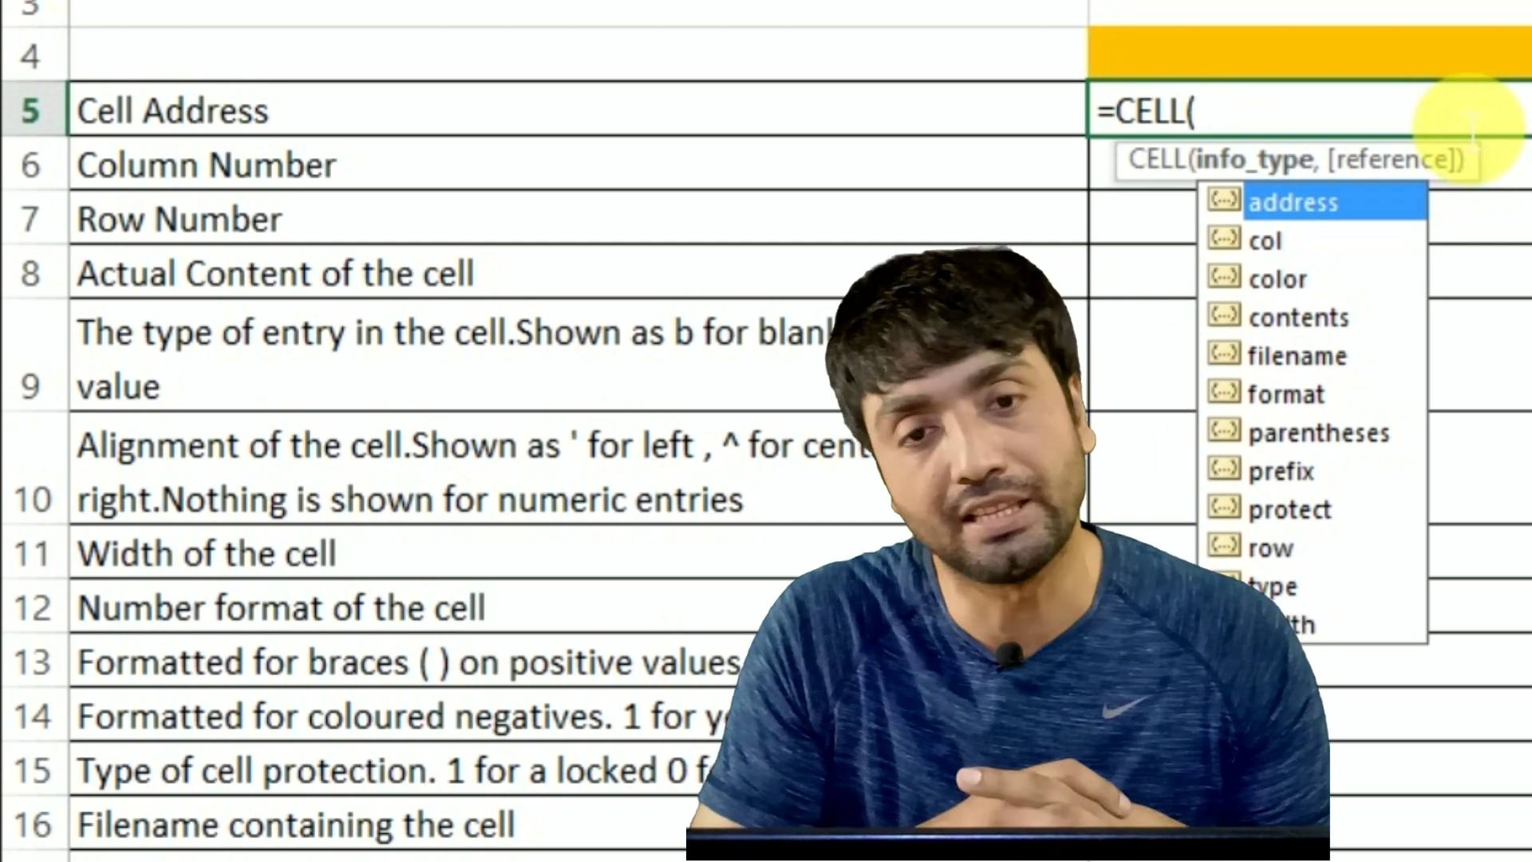
pyautogui.press('Tab')
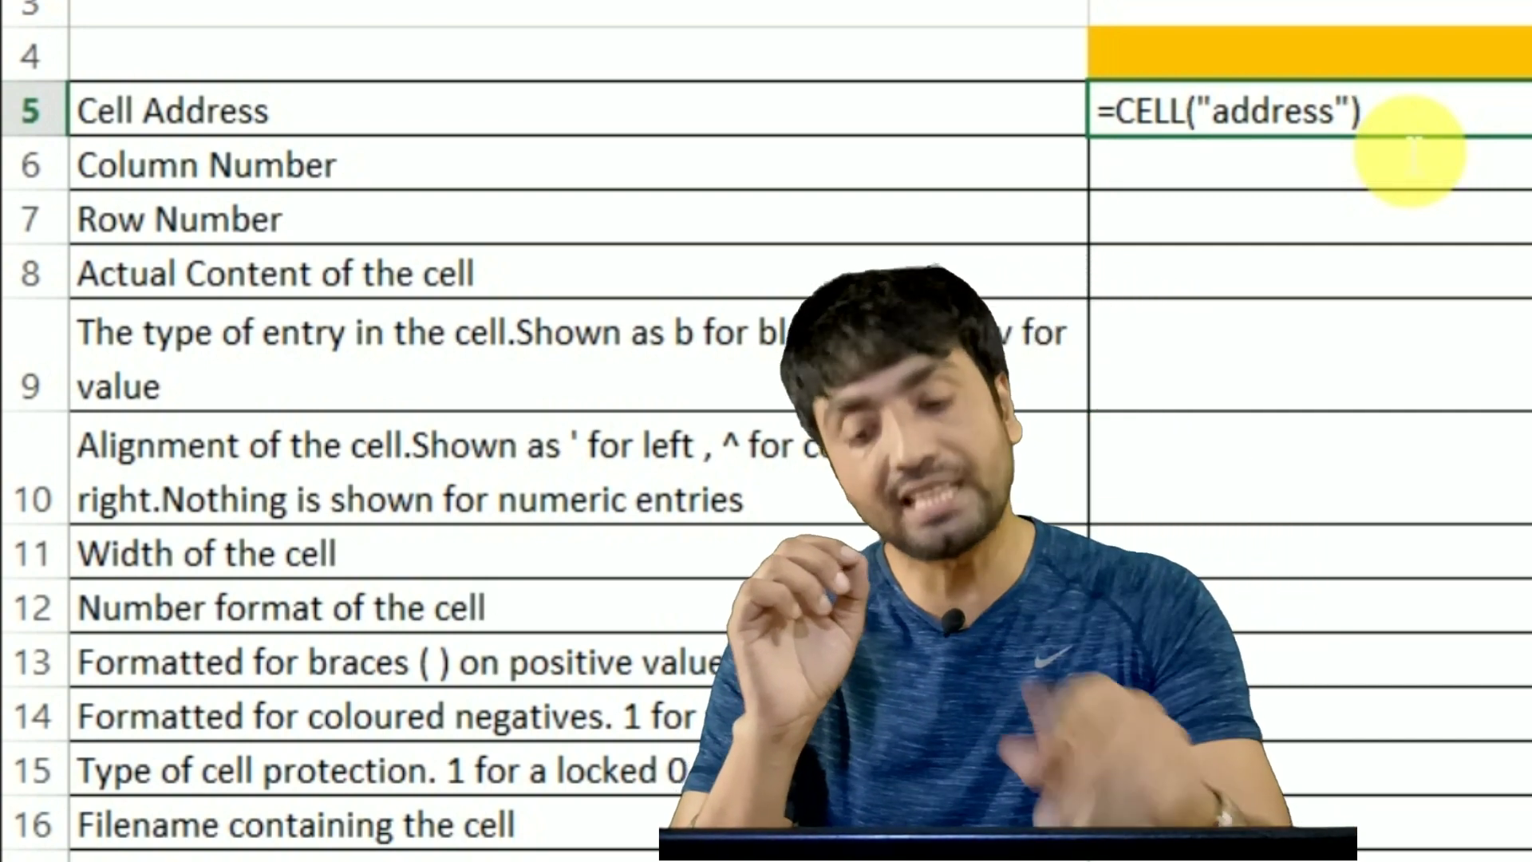
pyautogui.press('Return')
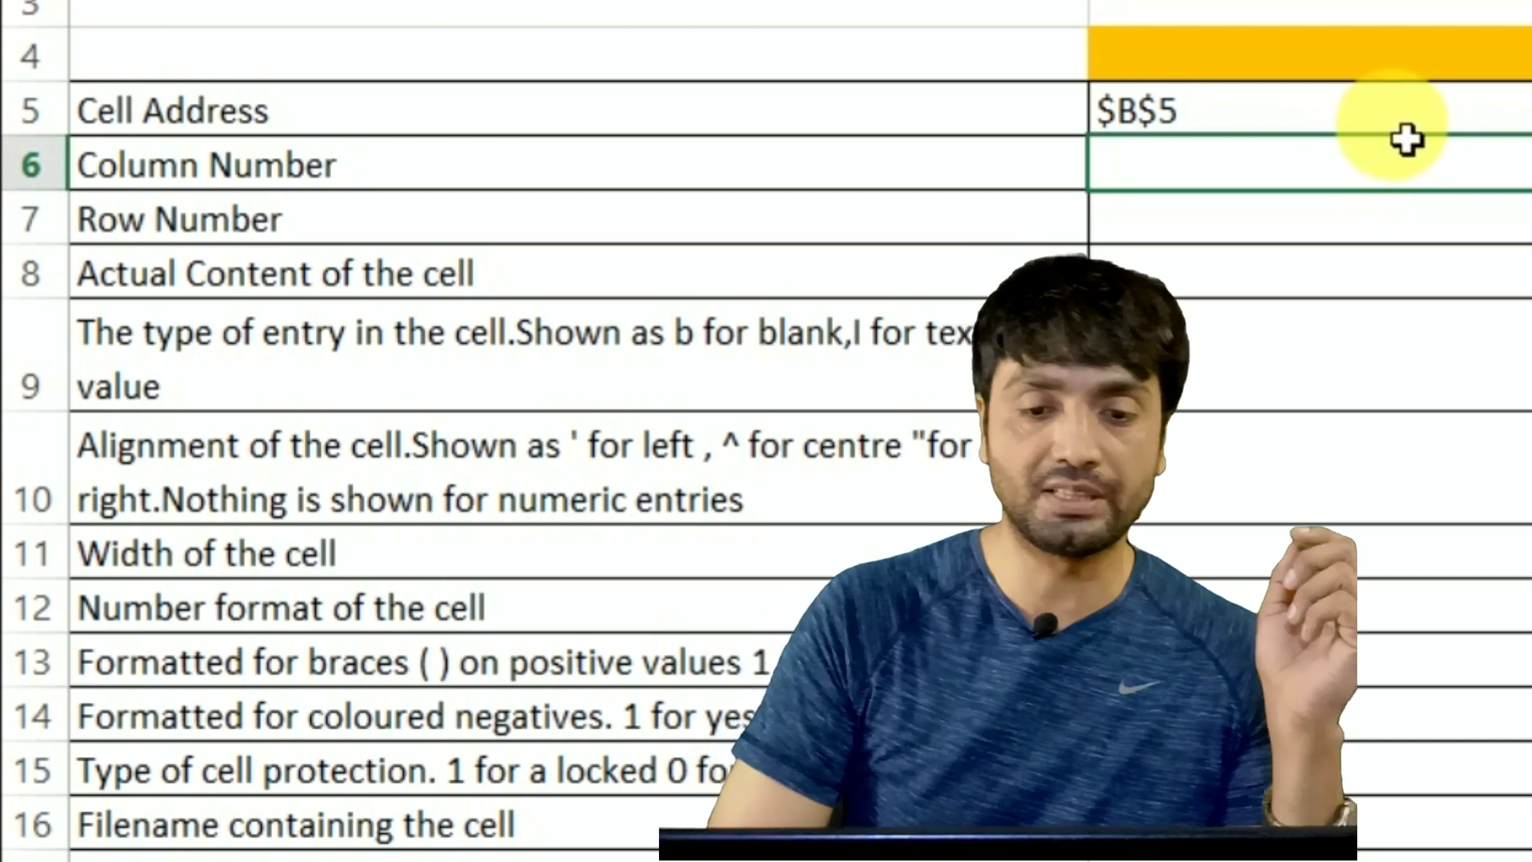
pyautogui.click(1405, 135)
pyautogui.doubleClick(1406, 138)
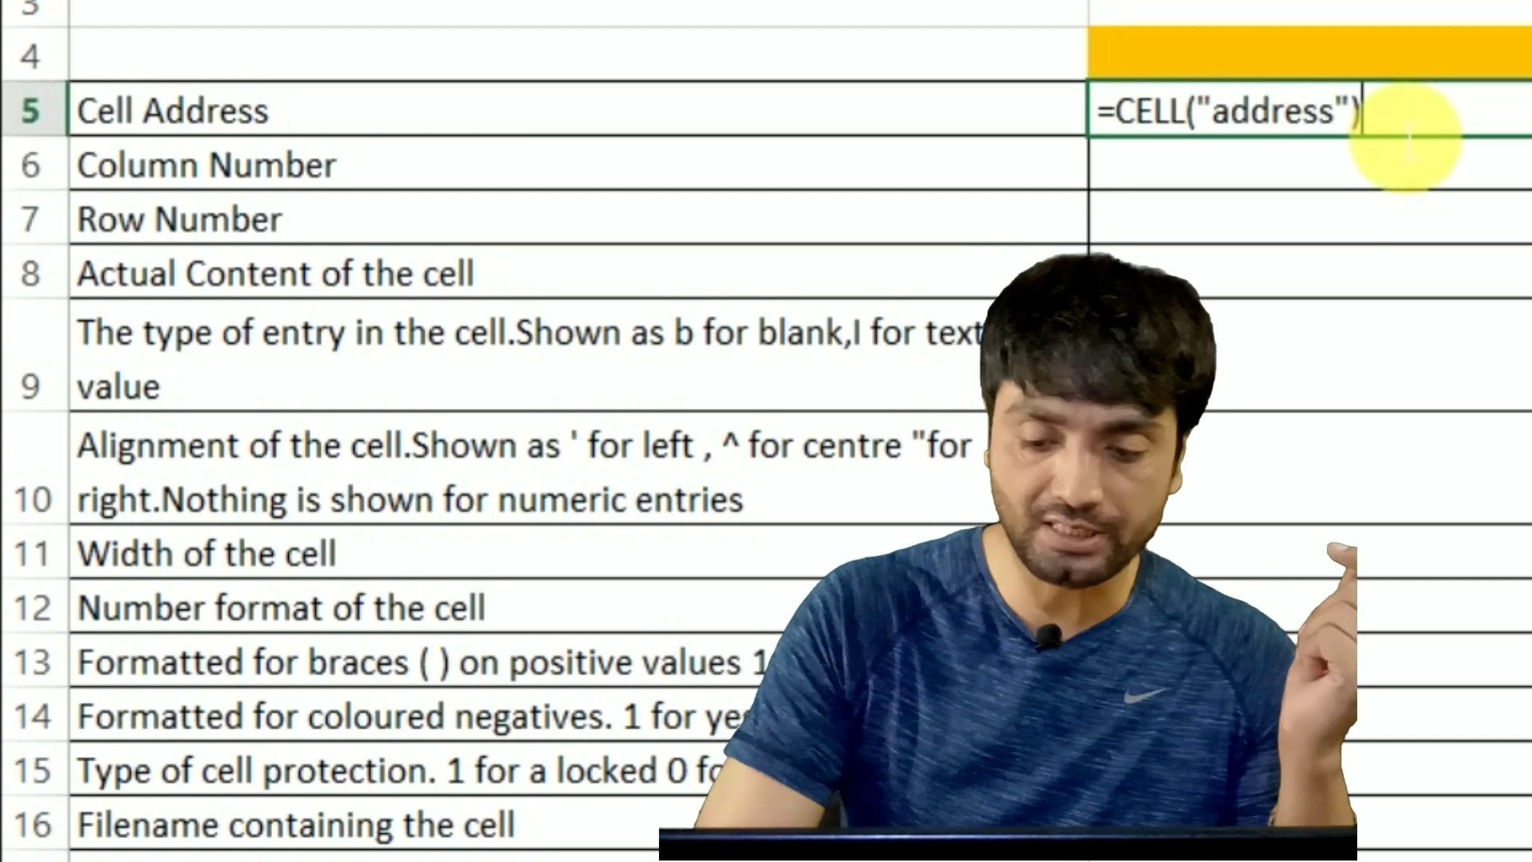
pyautogui.press('BackSpace')
pyautogui.write(',C3')
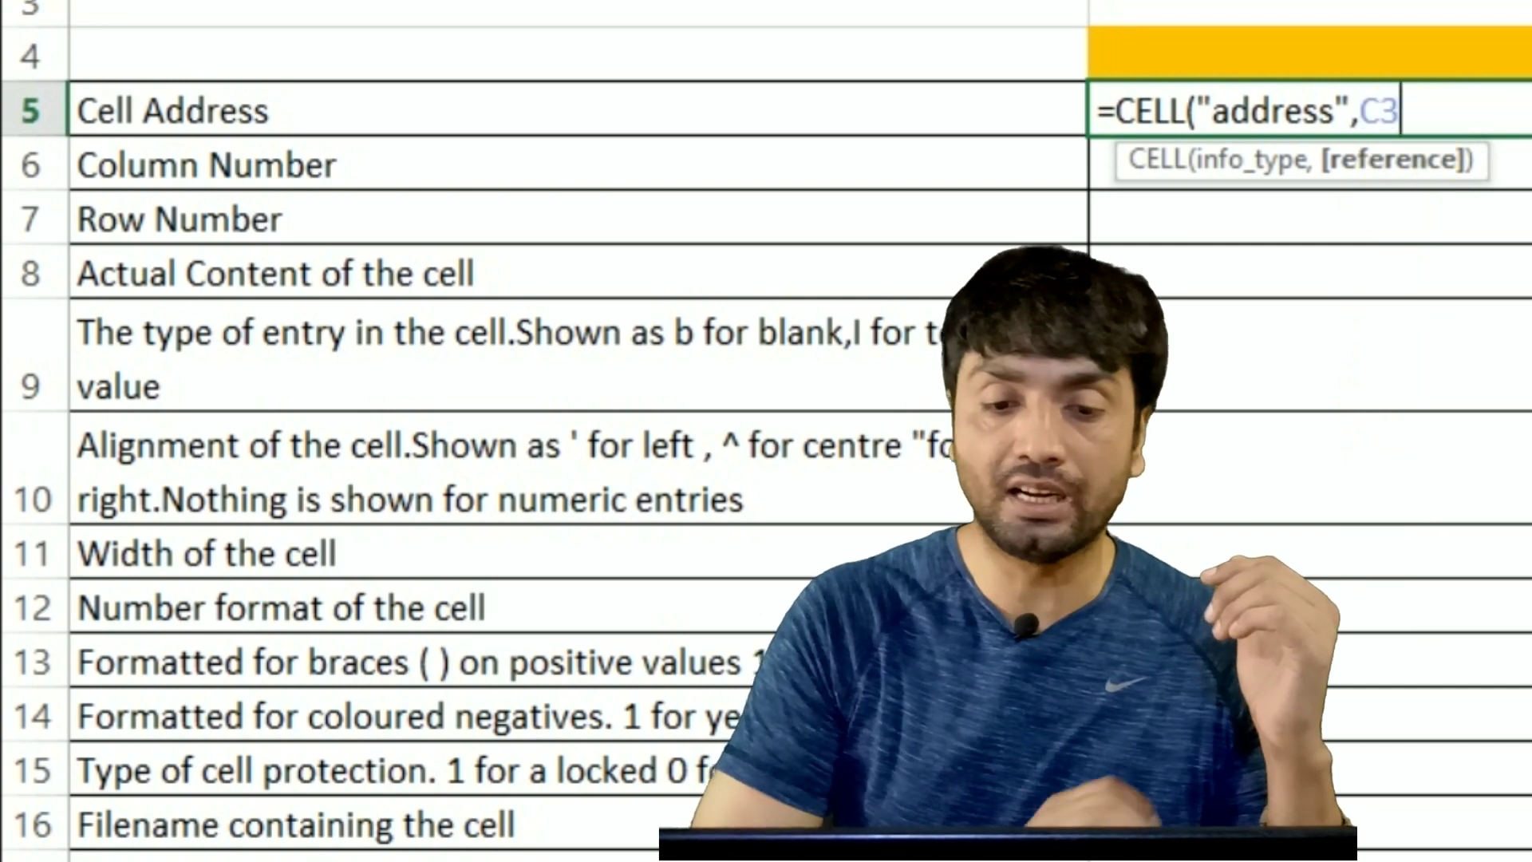
pyautogui.write(')')
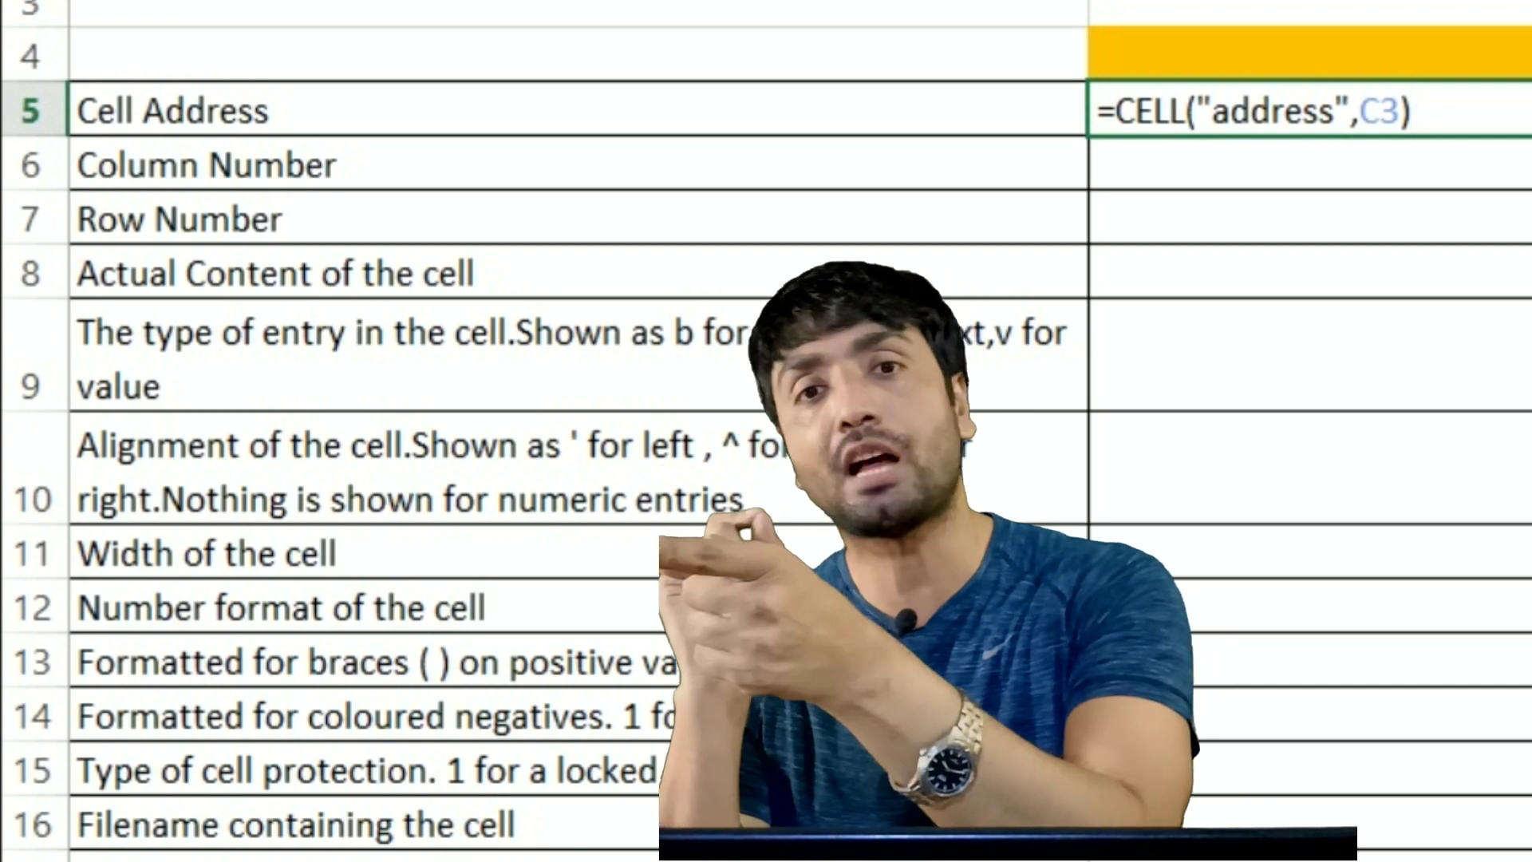
pyautogui.press('Return')
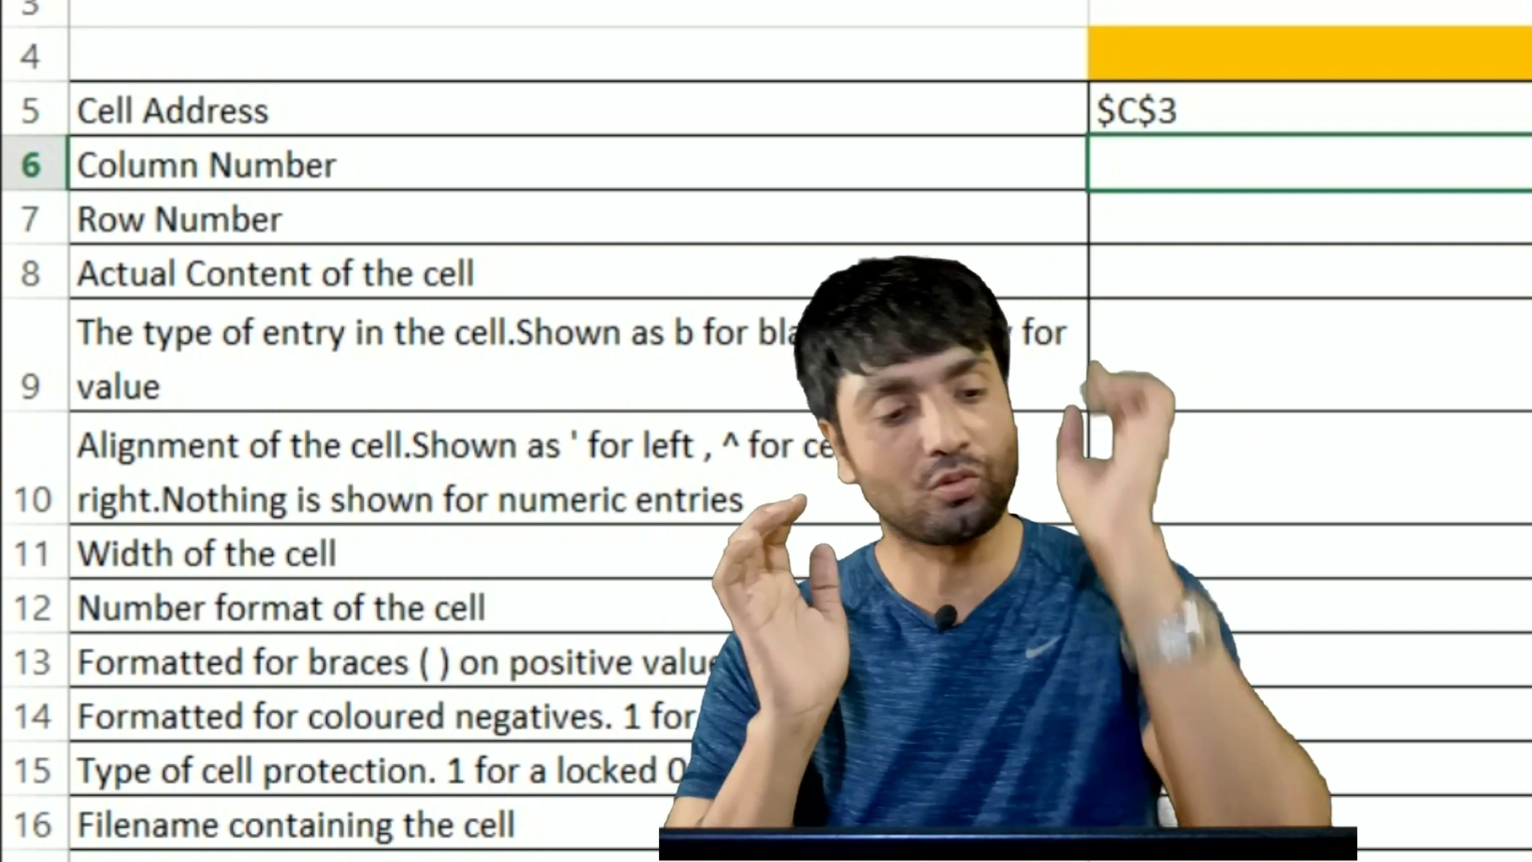
# - Enter a CELL("col") formula with a reference in Column Number, returning 4
pyautogui.write('=c')
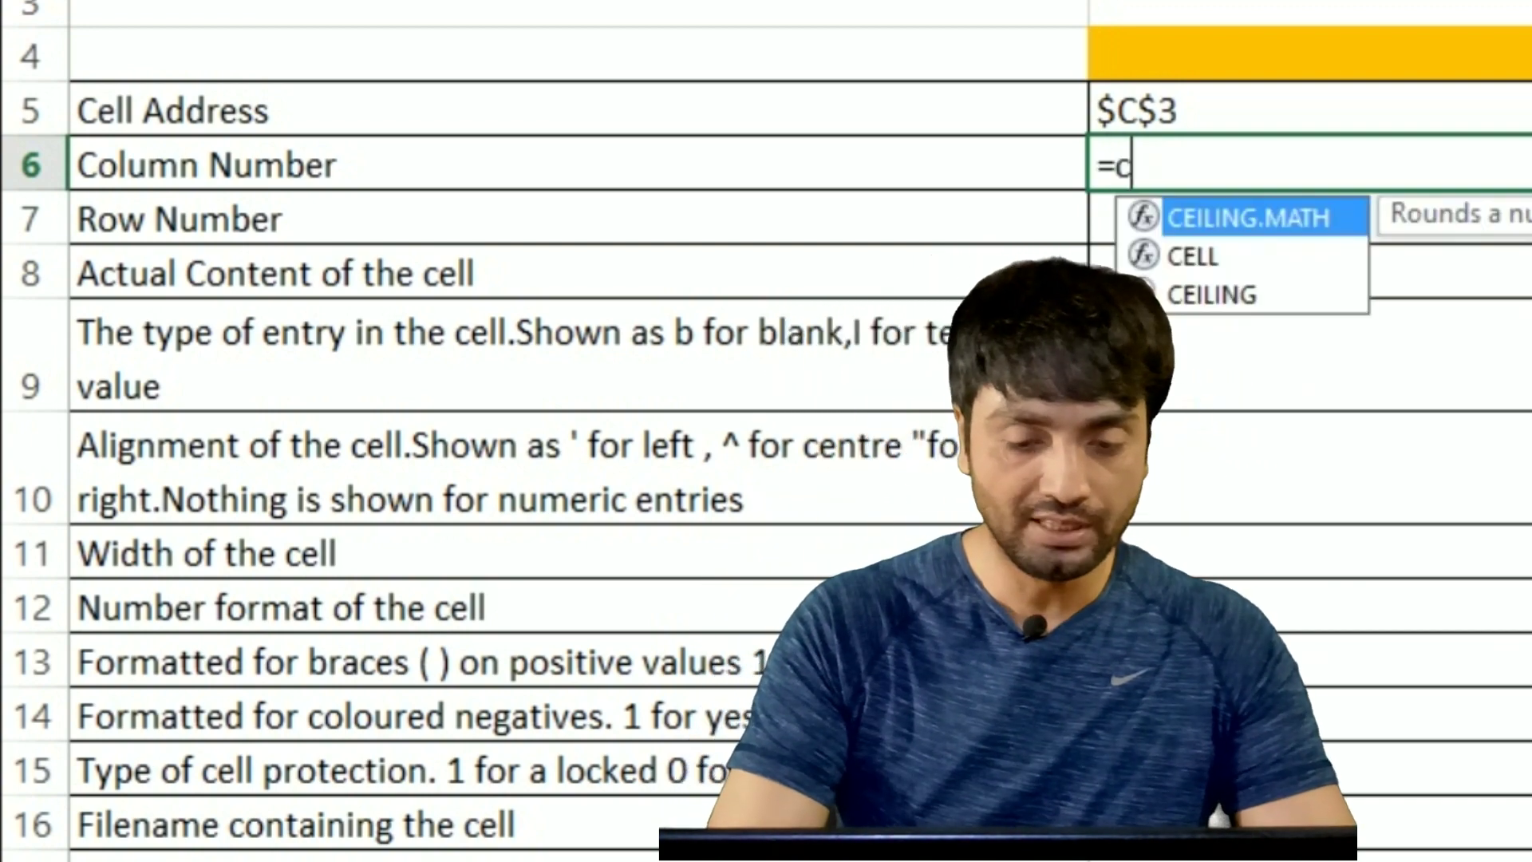
pyautogui.write('el')
pyautogui.press('Tab')
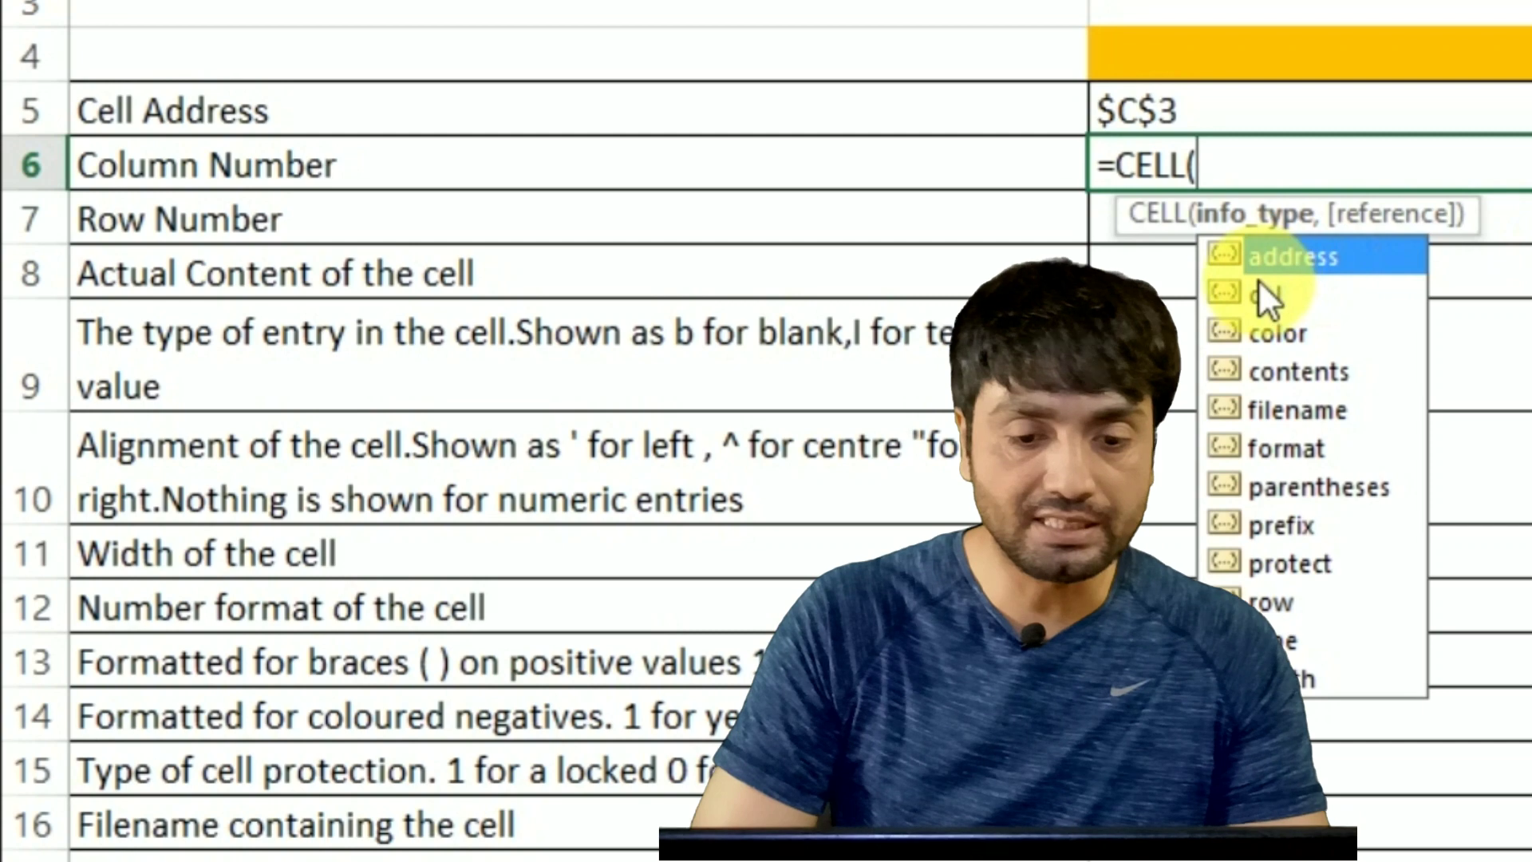
pyautogui.write('"col"')
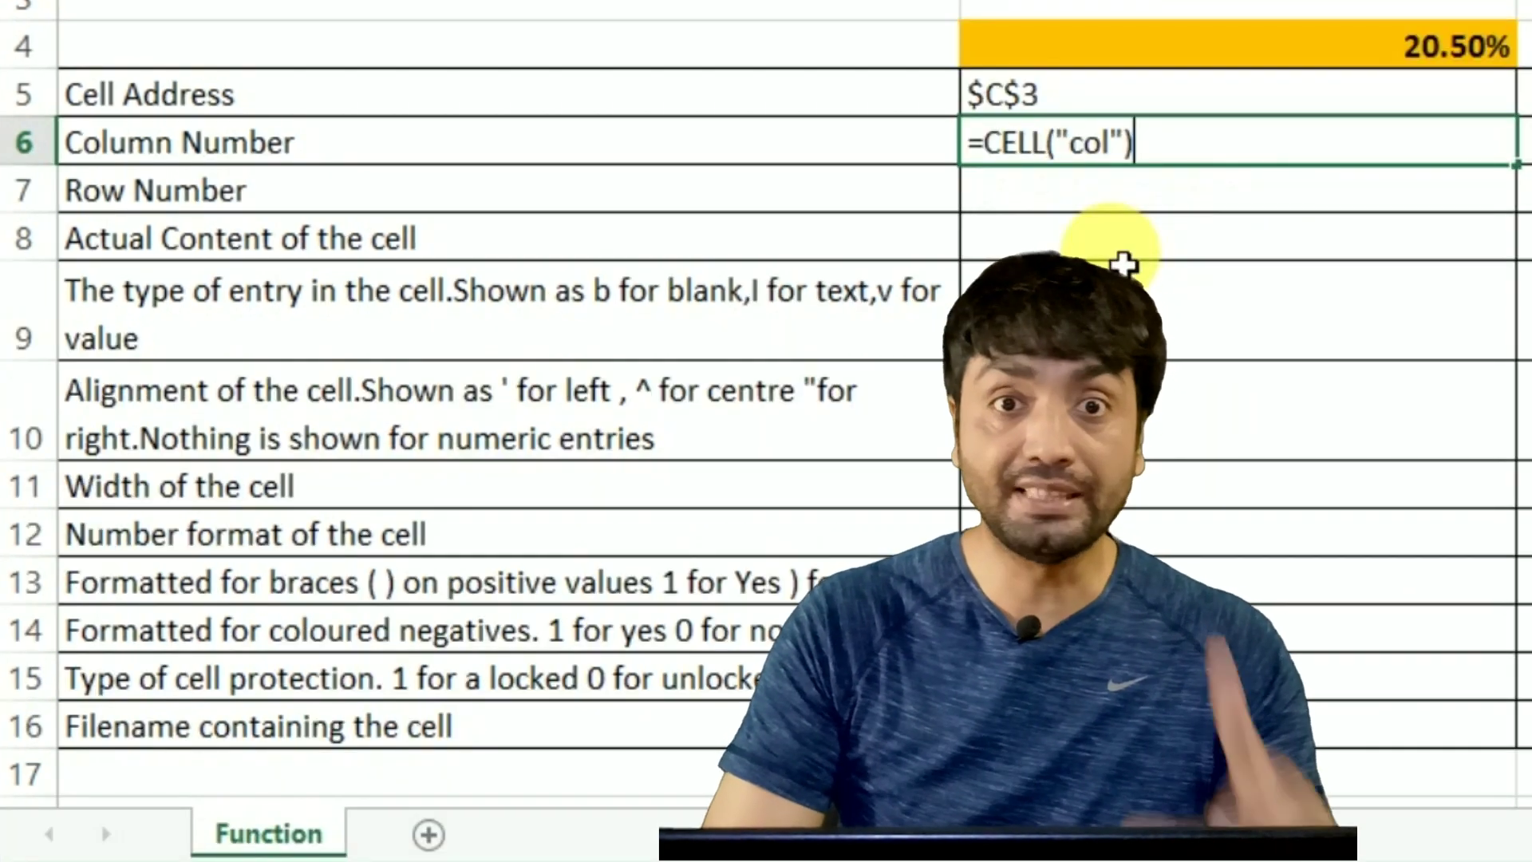
pyautogui.press('Return')
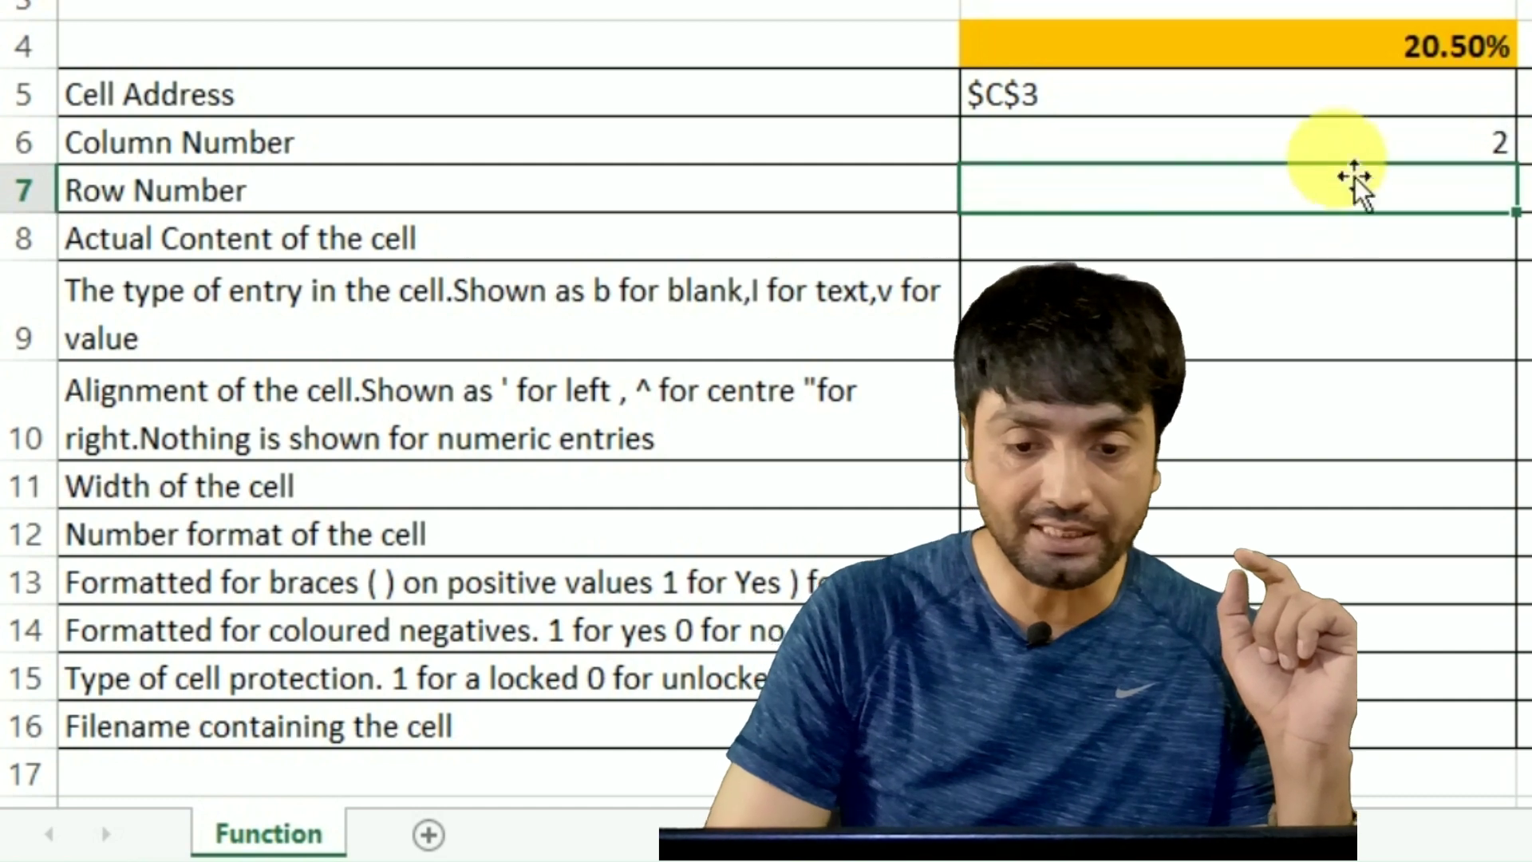
pyautogui.click(1348, 146)
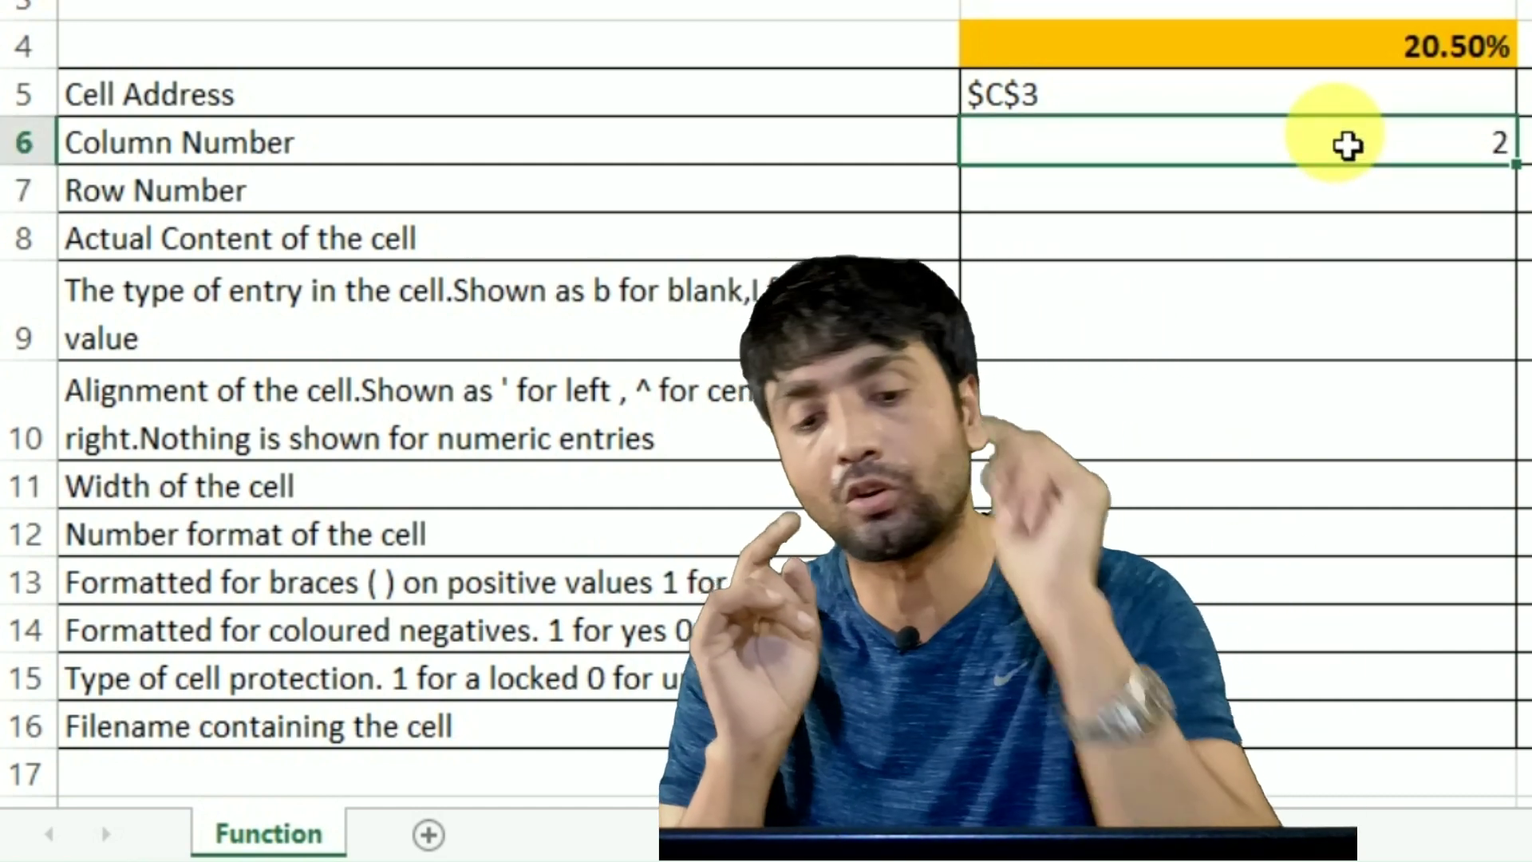
pyautogui.press('BackSpace')
pyautogui.write(',')
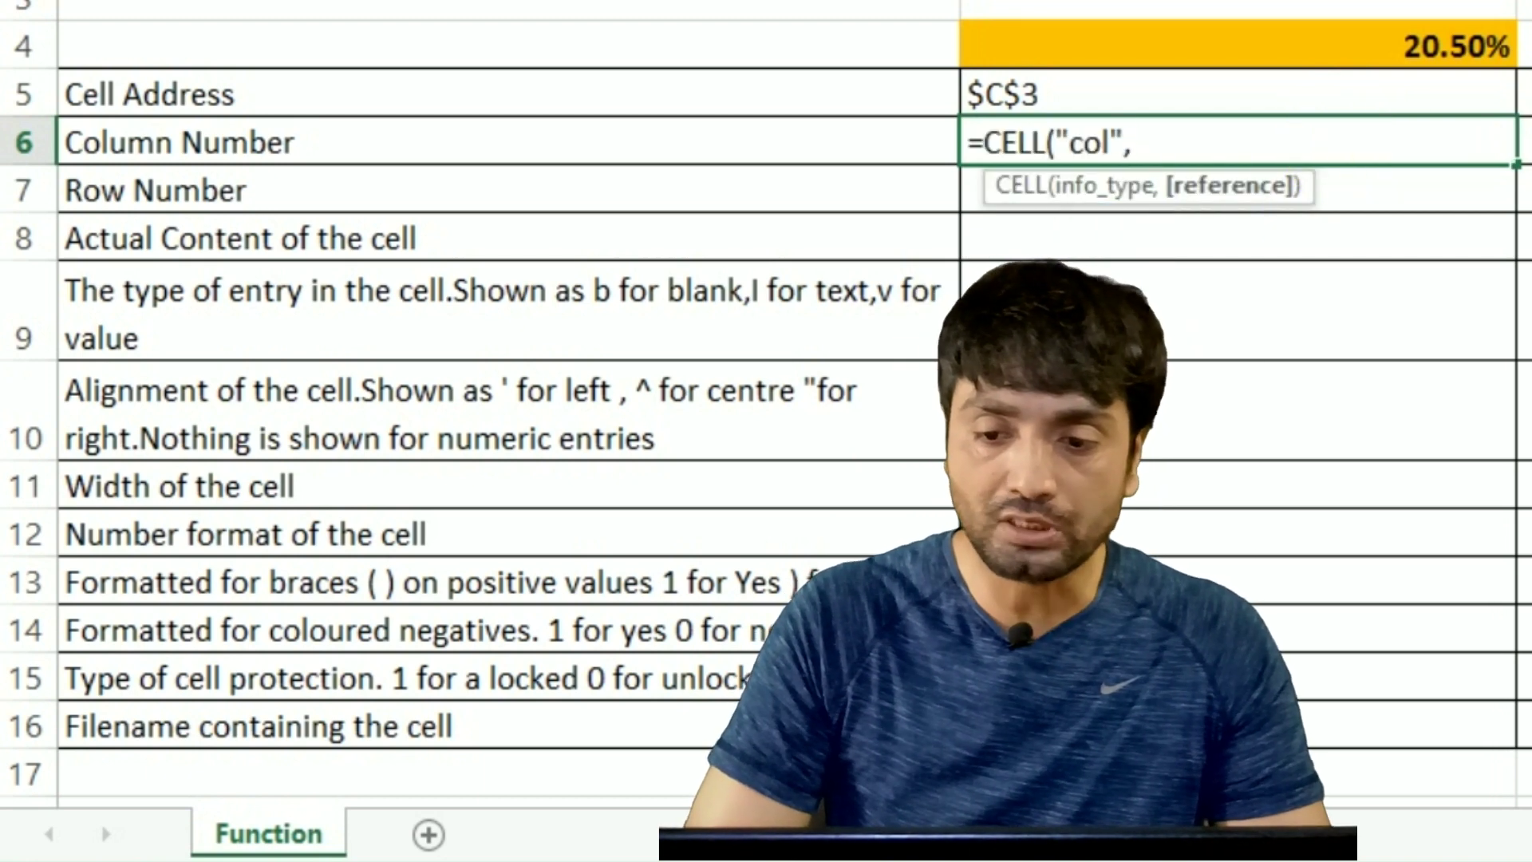
pyautogui.press('Return')
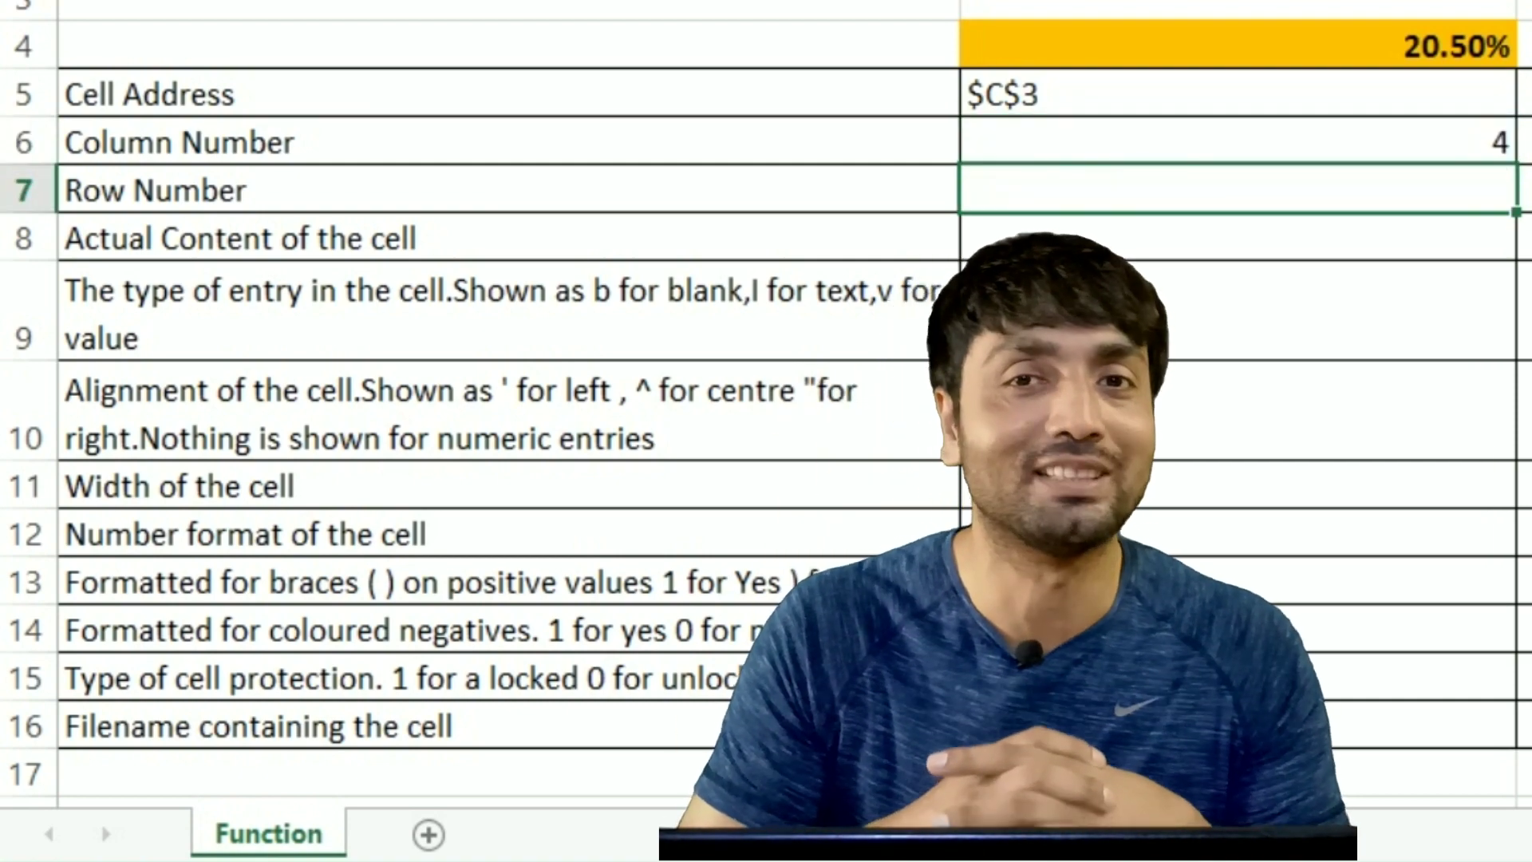
# - Enter =CELL("row",A1) in the Row Number row, returning 1
pyautogui.write('=cell')
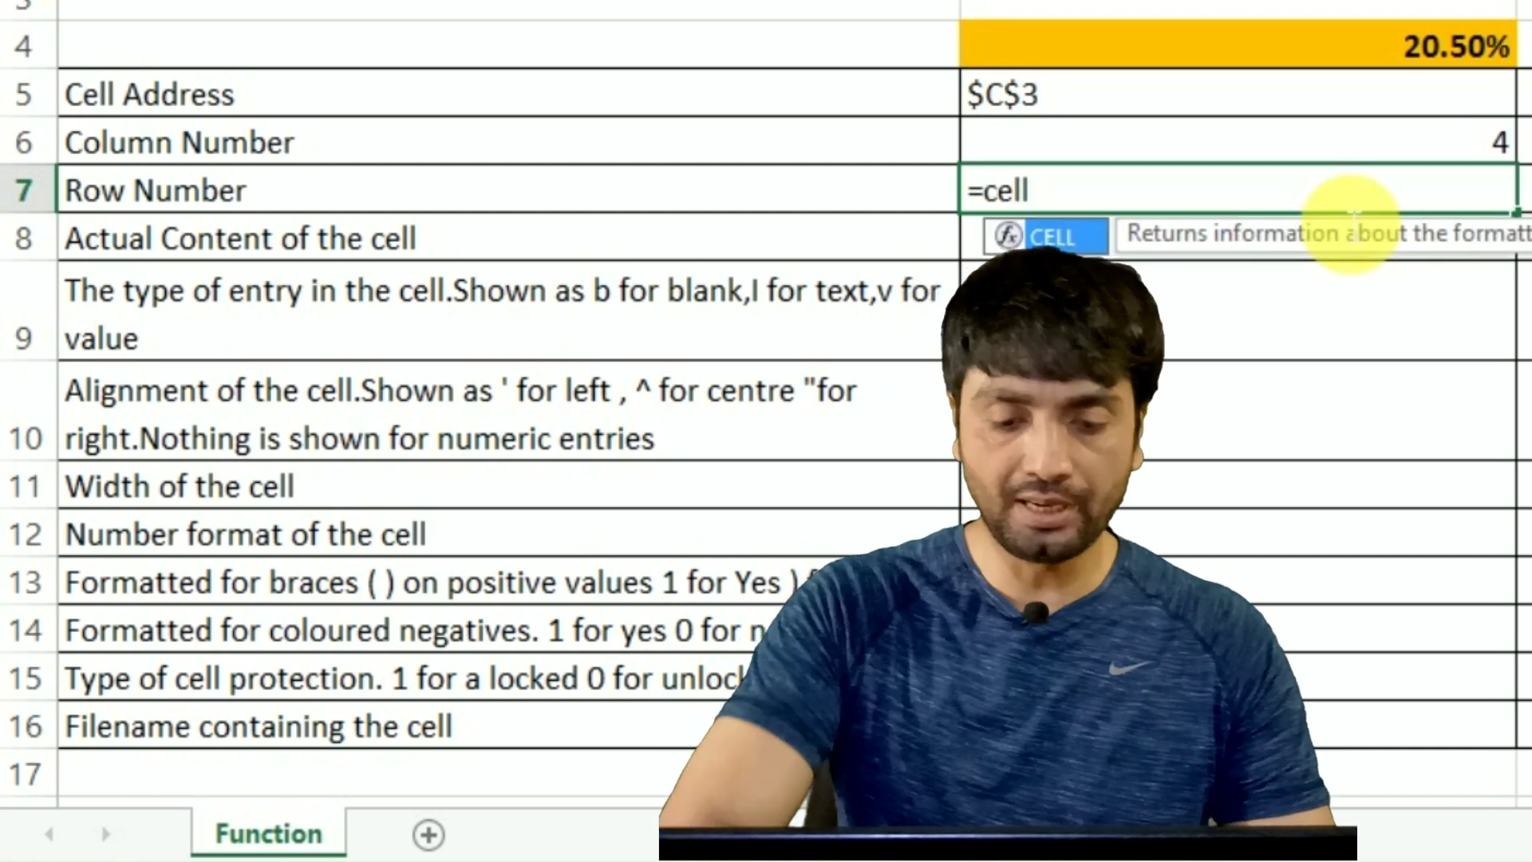
pyautogui.write('(')
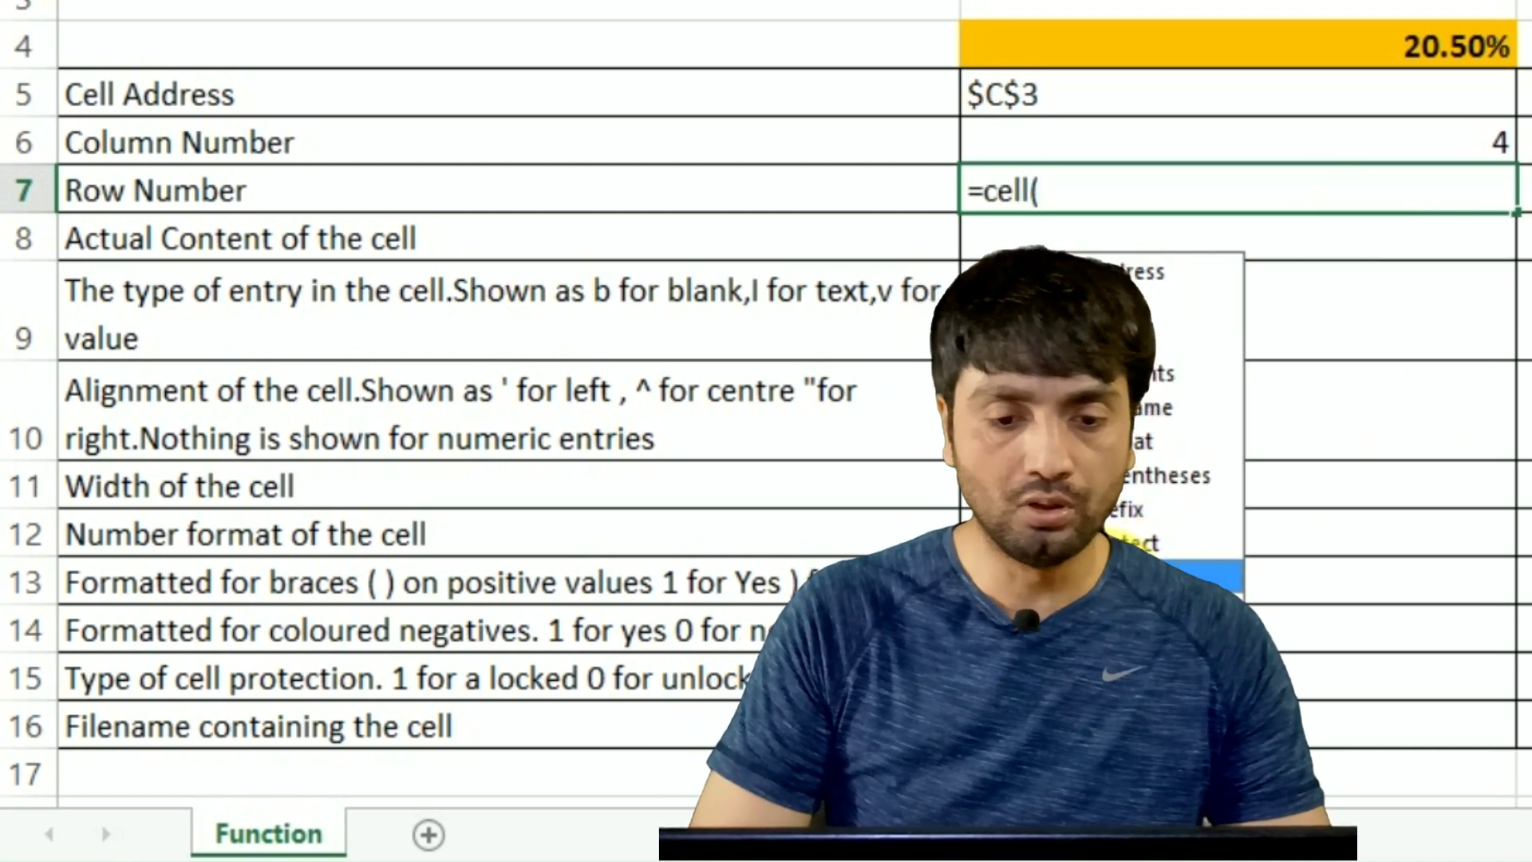
pyautogui.press('Tab')
pyautogui.click(1357, 581)
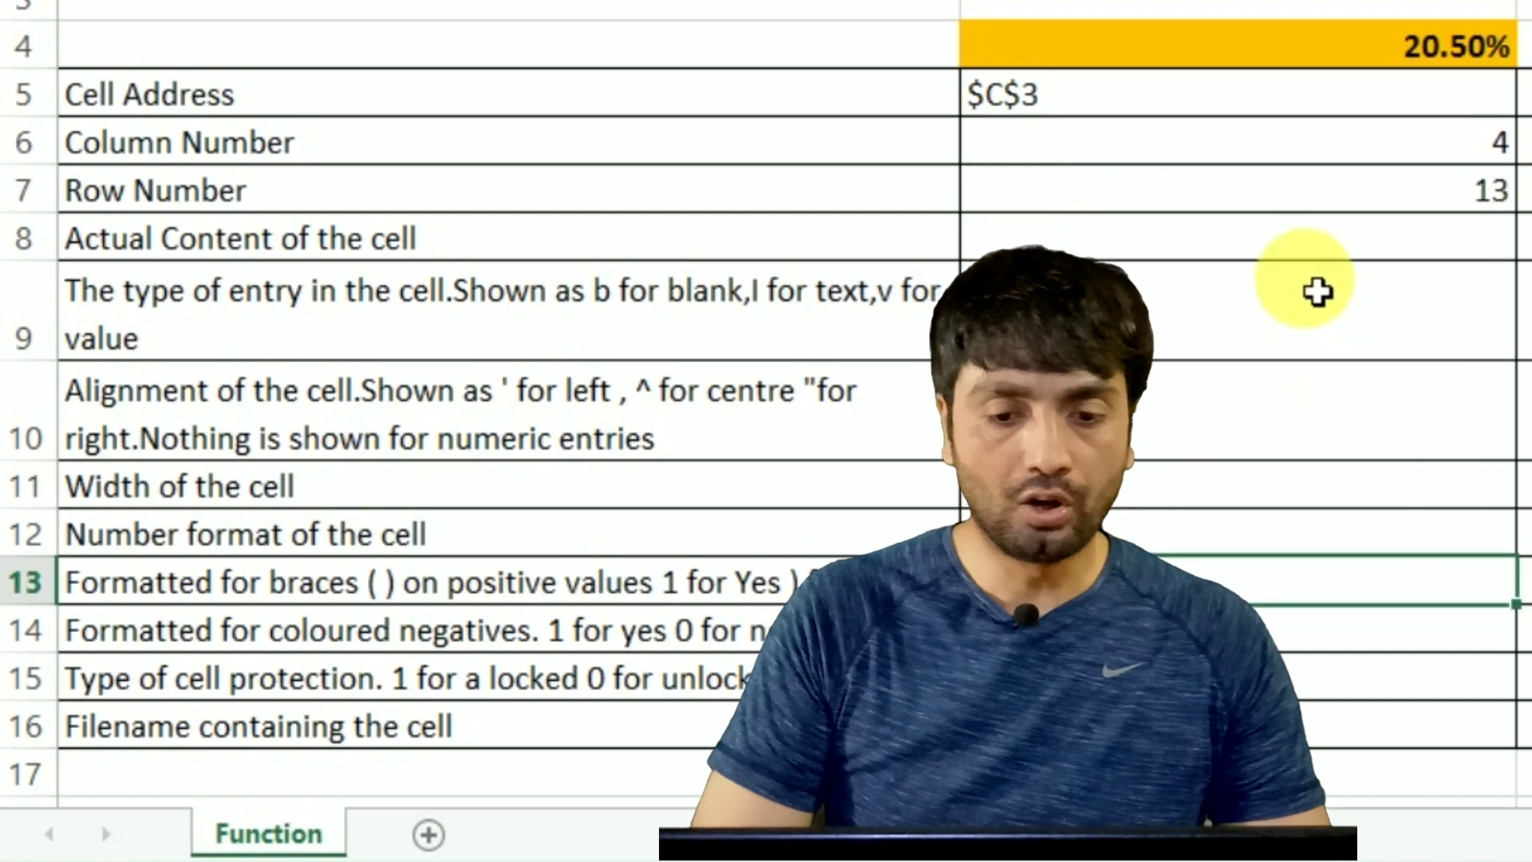
pyautogui.click(1298, 197)
pyautogui.doubleClick(1299, 197)
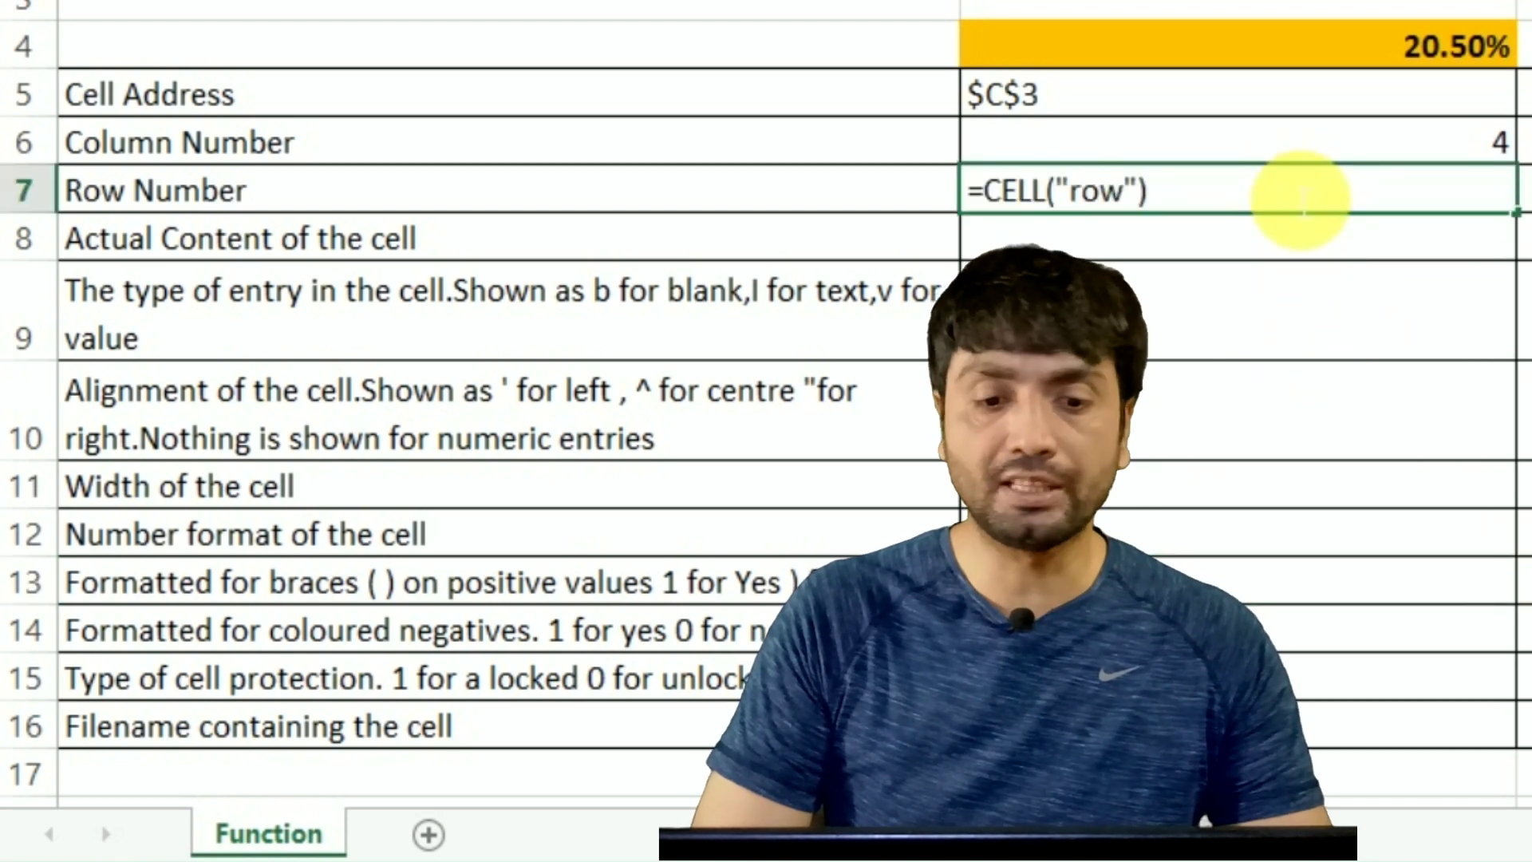
pyautogui.click(1141, 192)
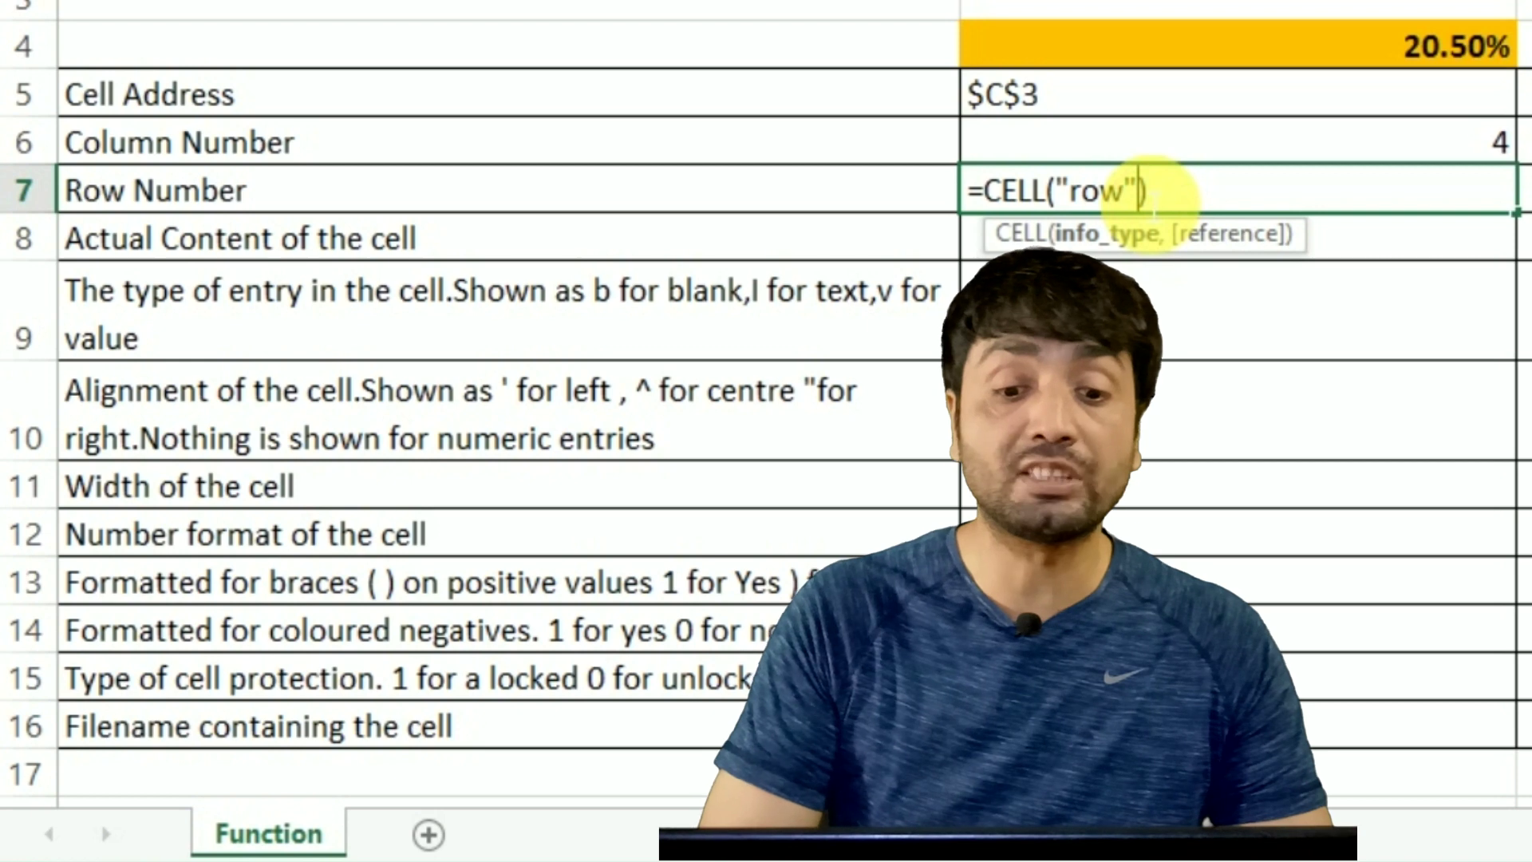
pyautogui.write(',')
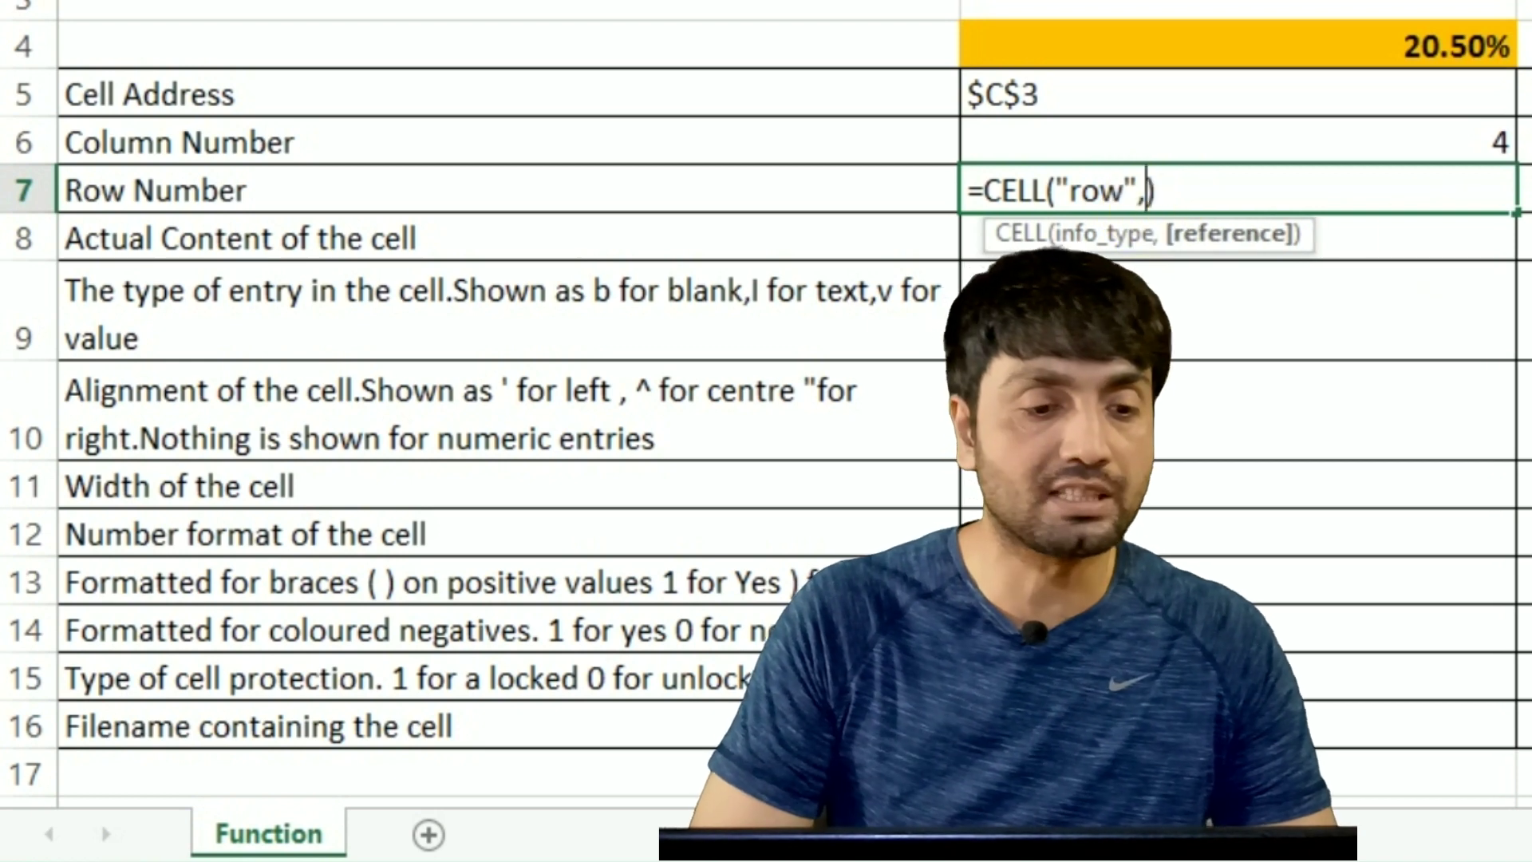
pyautogui.write('A1')
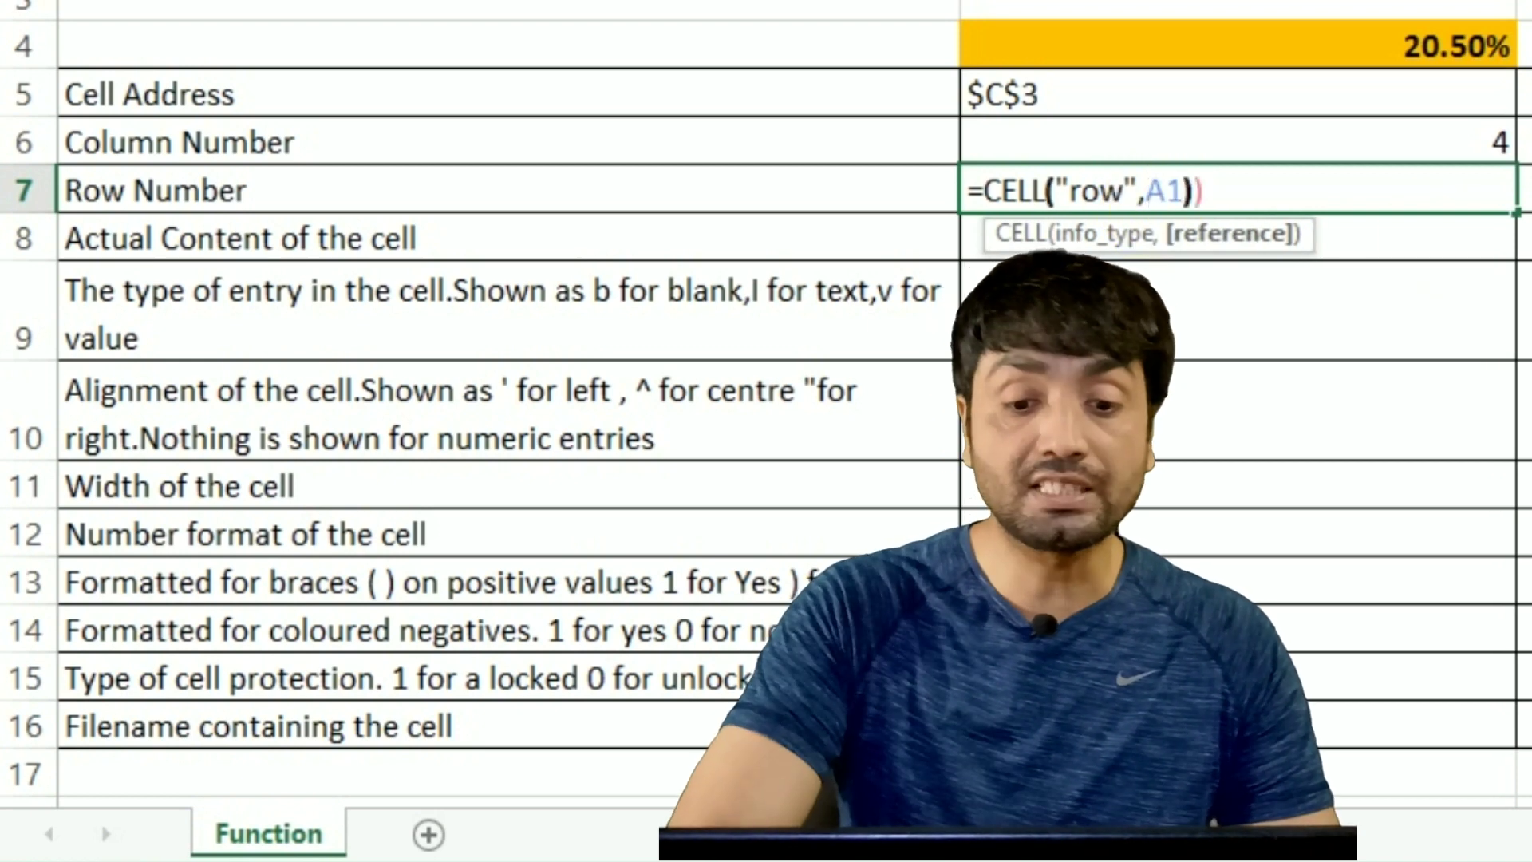
pyautogui.press('Return')
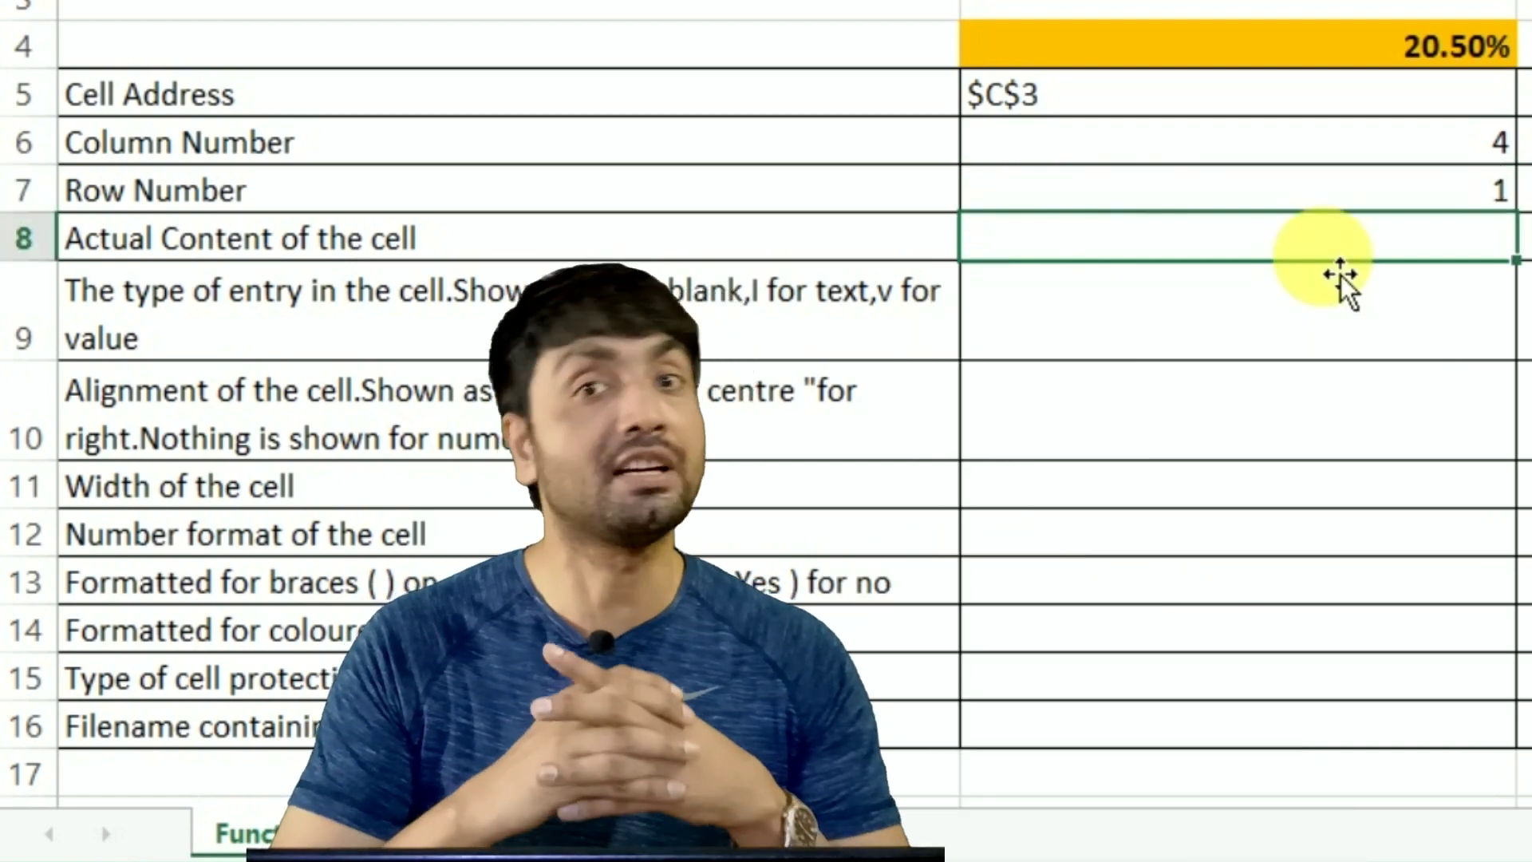
# - Enter a CELL "contents" formula referencing A5 in Actual Content, returning 'Cell Address'
pyautogui.write('=ce')
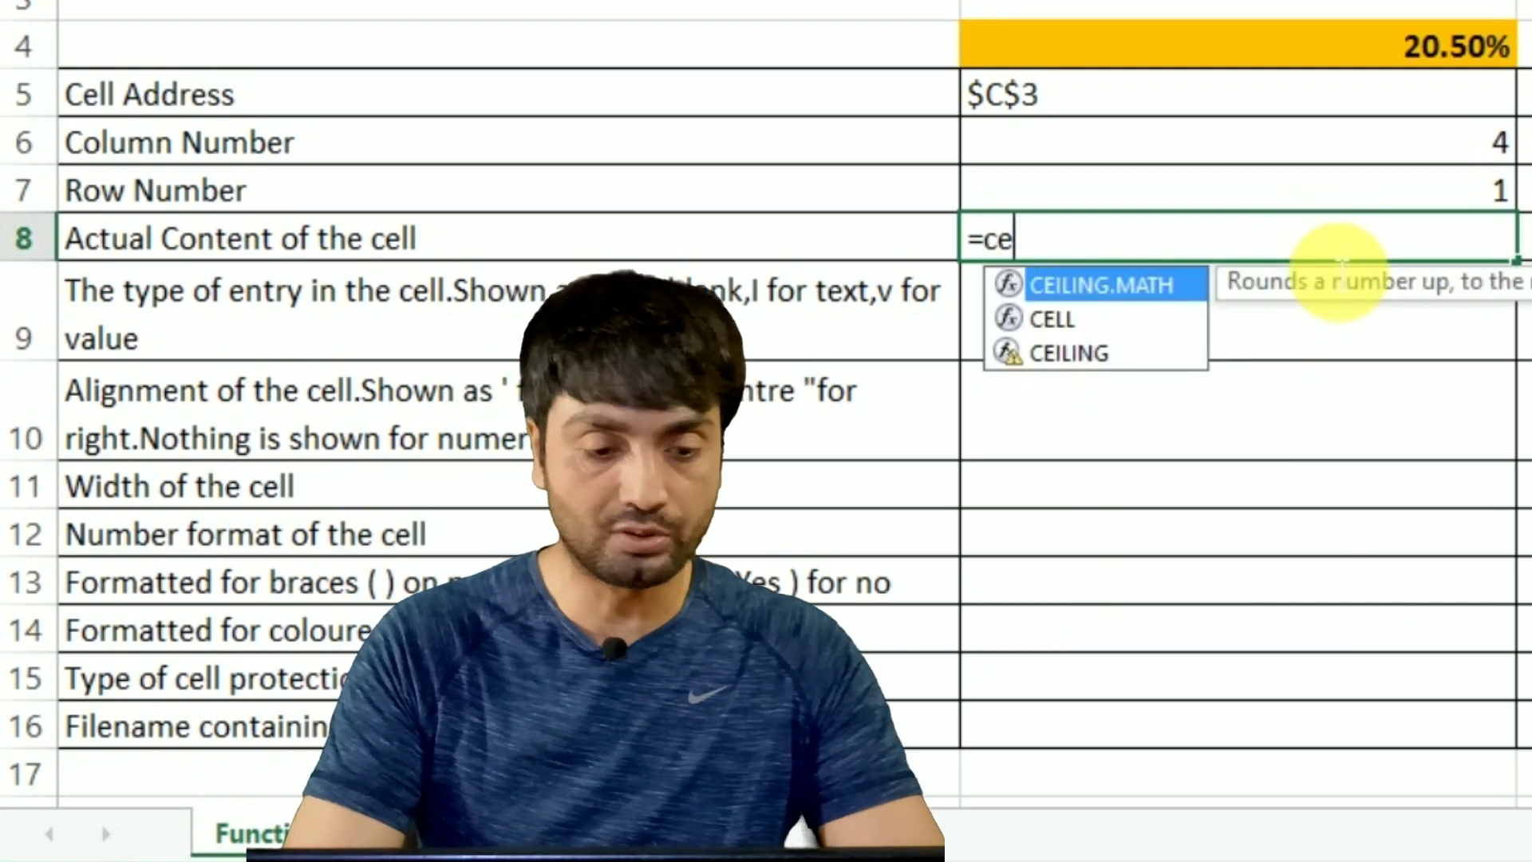
pyautogui.press('Down')
pyautogui.press('Tab')
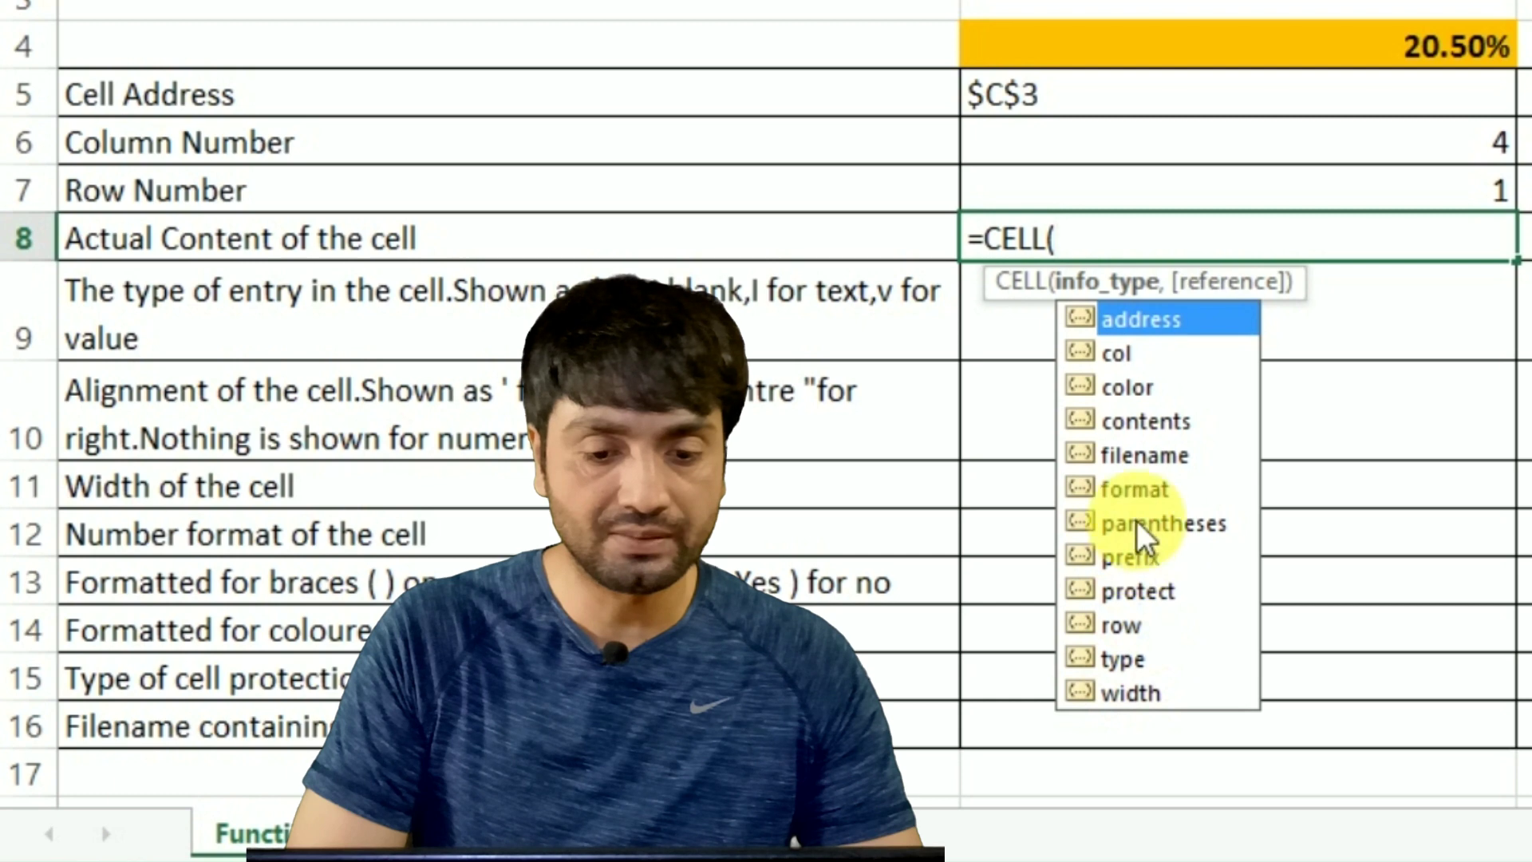
pyautogui.doubleClick(1128, 411)
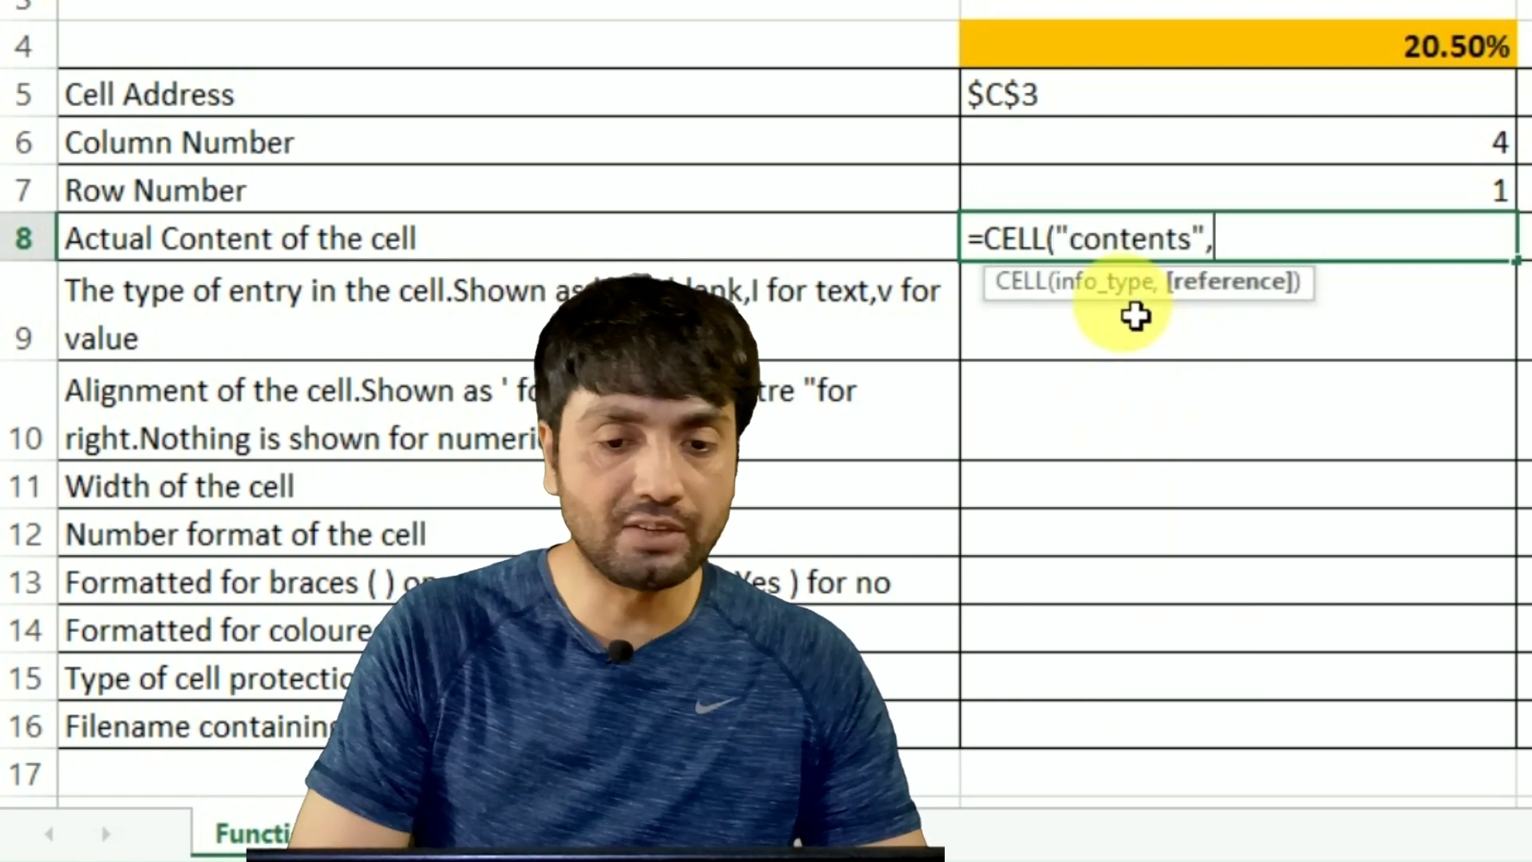
pyautogui.click(293, 114)
pyautogui.press('Return')
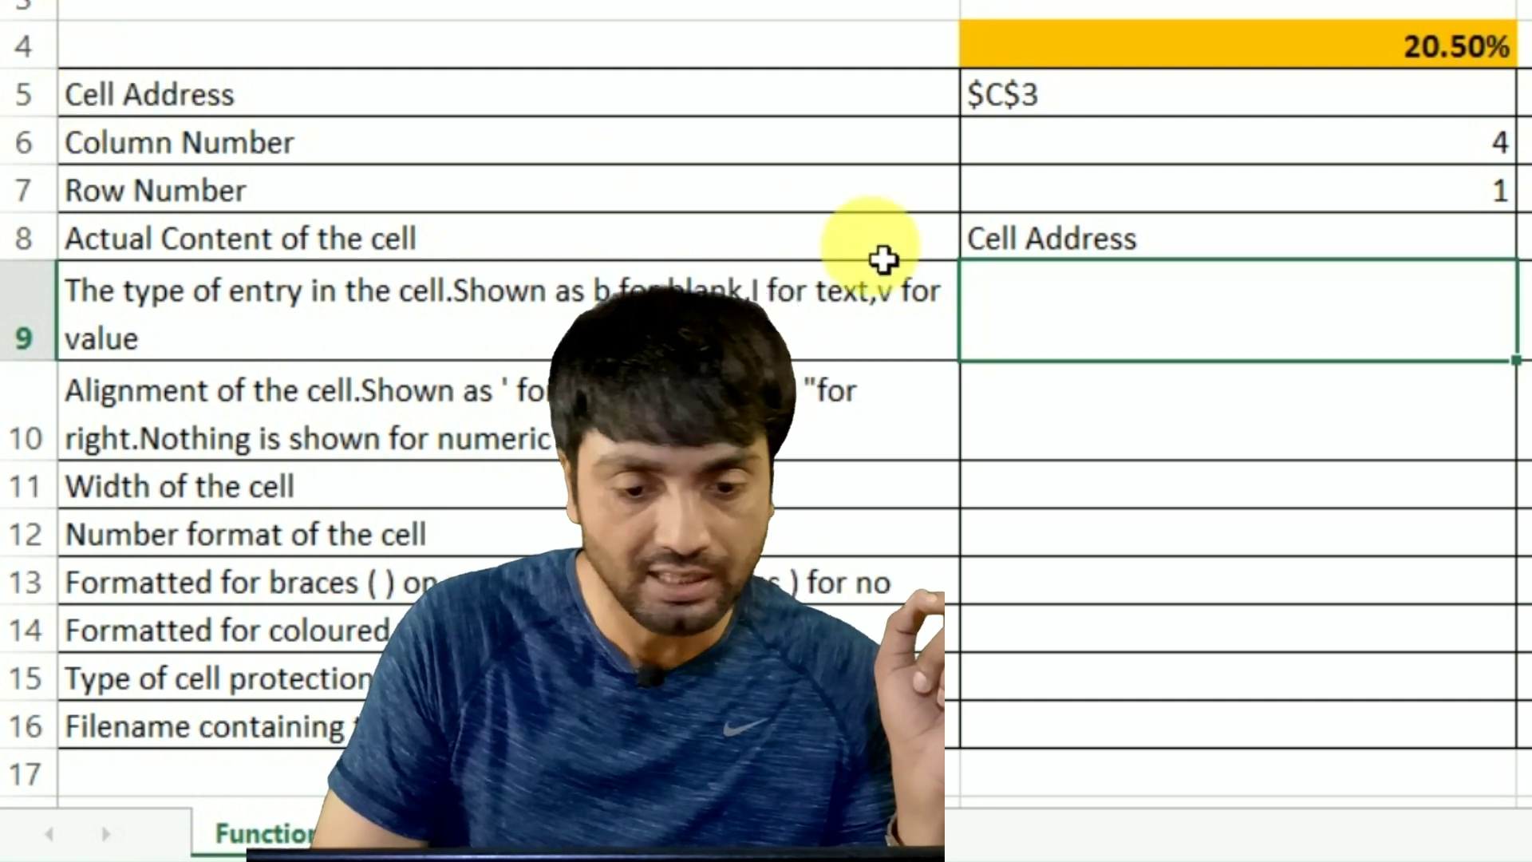
pyautogui.click(1029, 255)
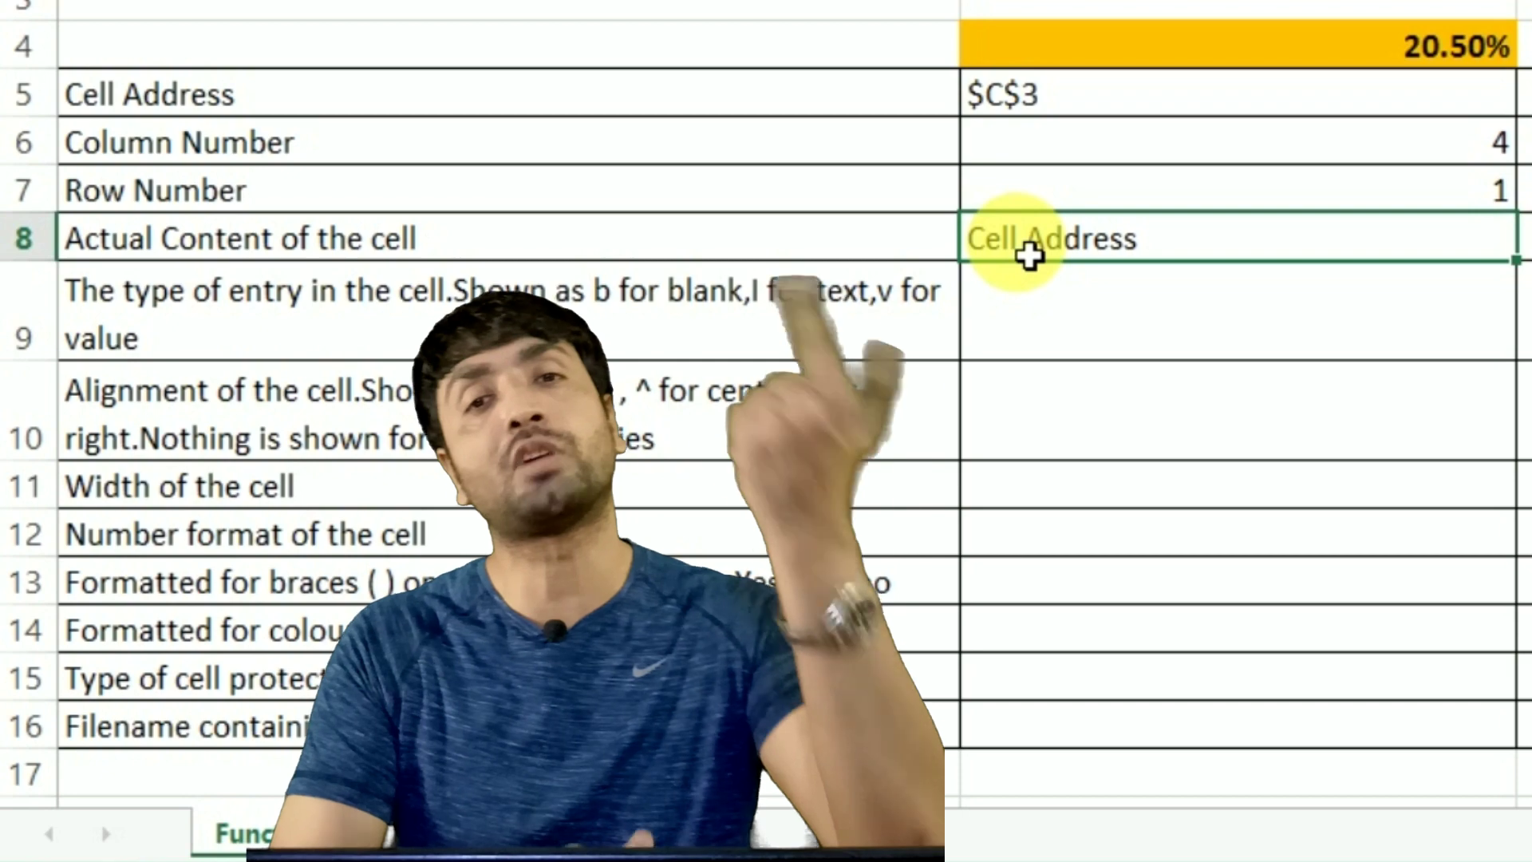
pyautogui.doubleClick(1029, 255)
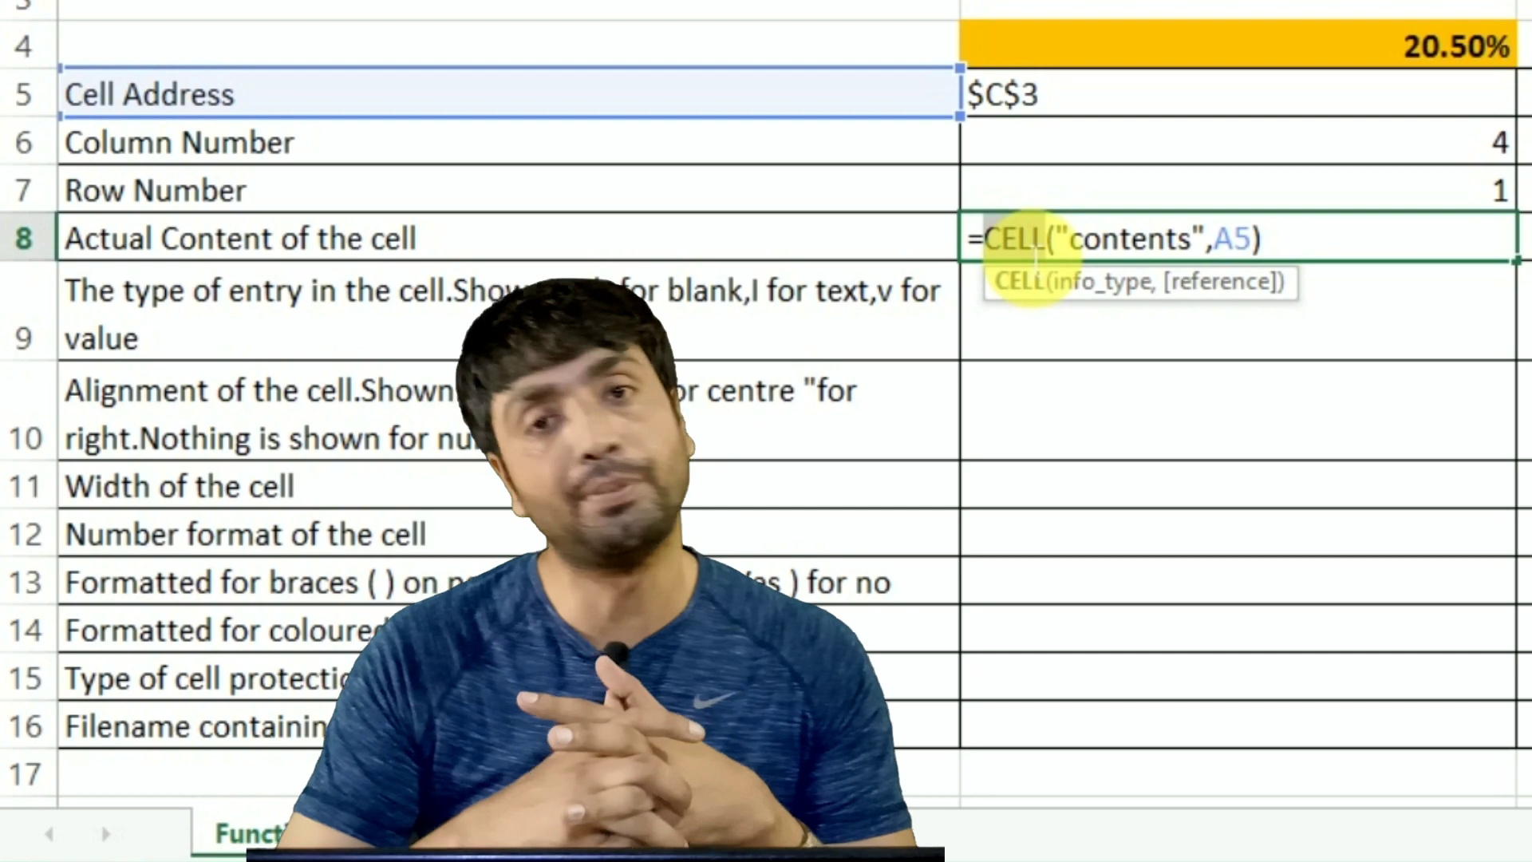
pyautogui.press('Return')
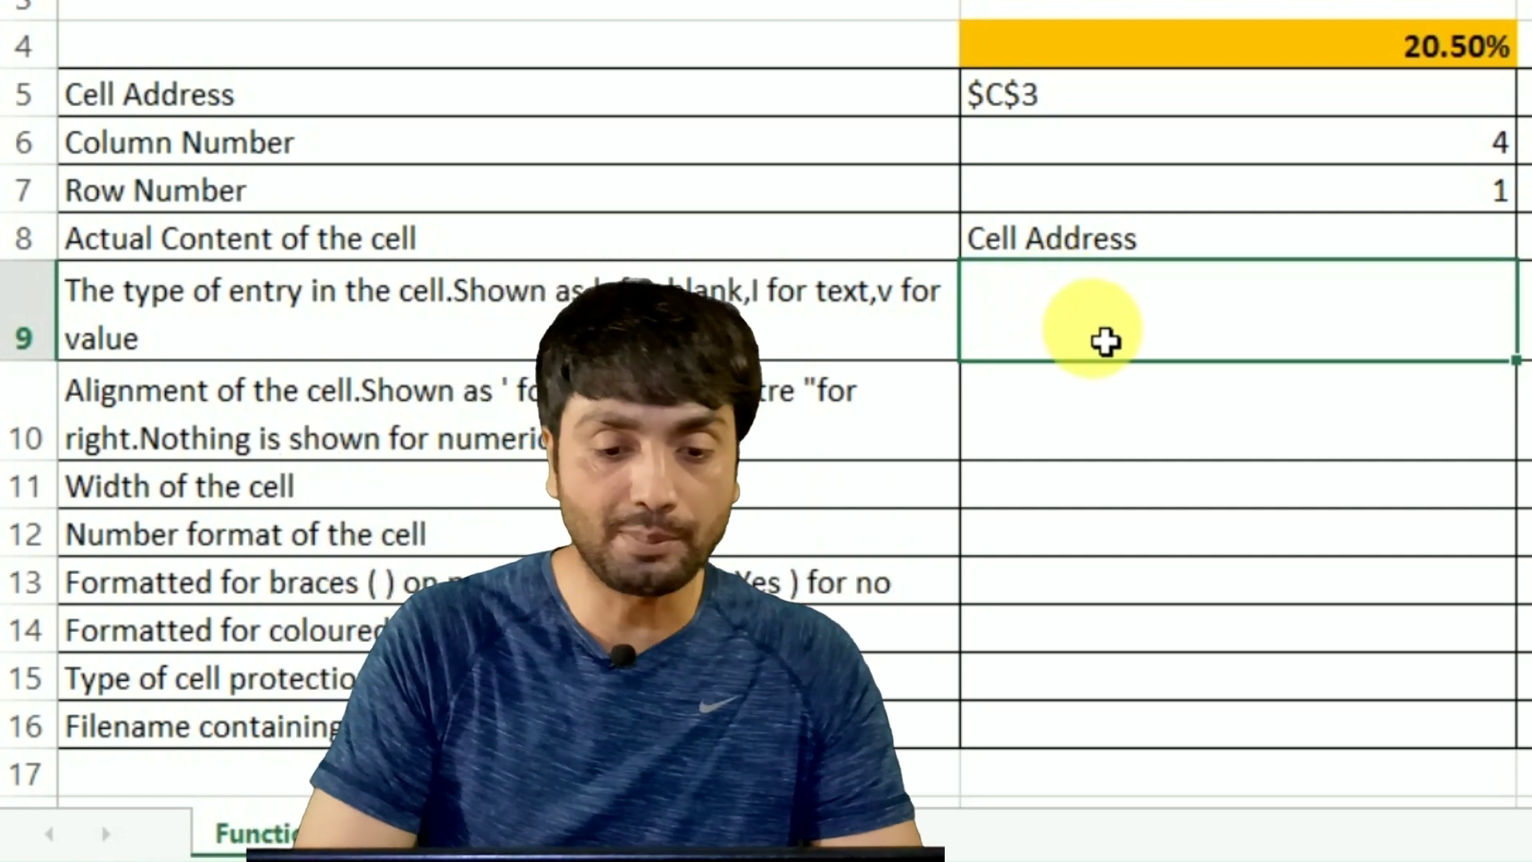
# - Enter =CELL("type",A5) in the type-of-entry row
pyautogui.write('=cell')
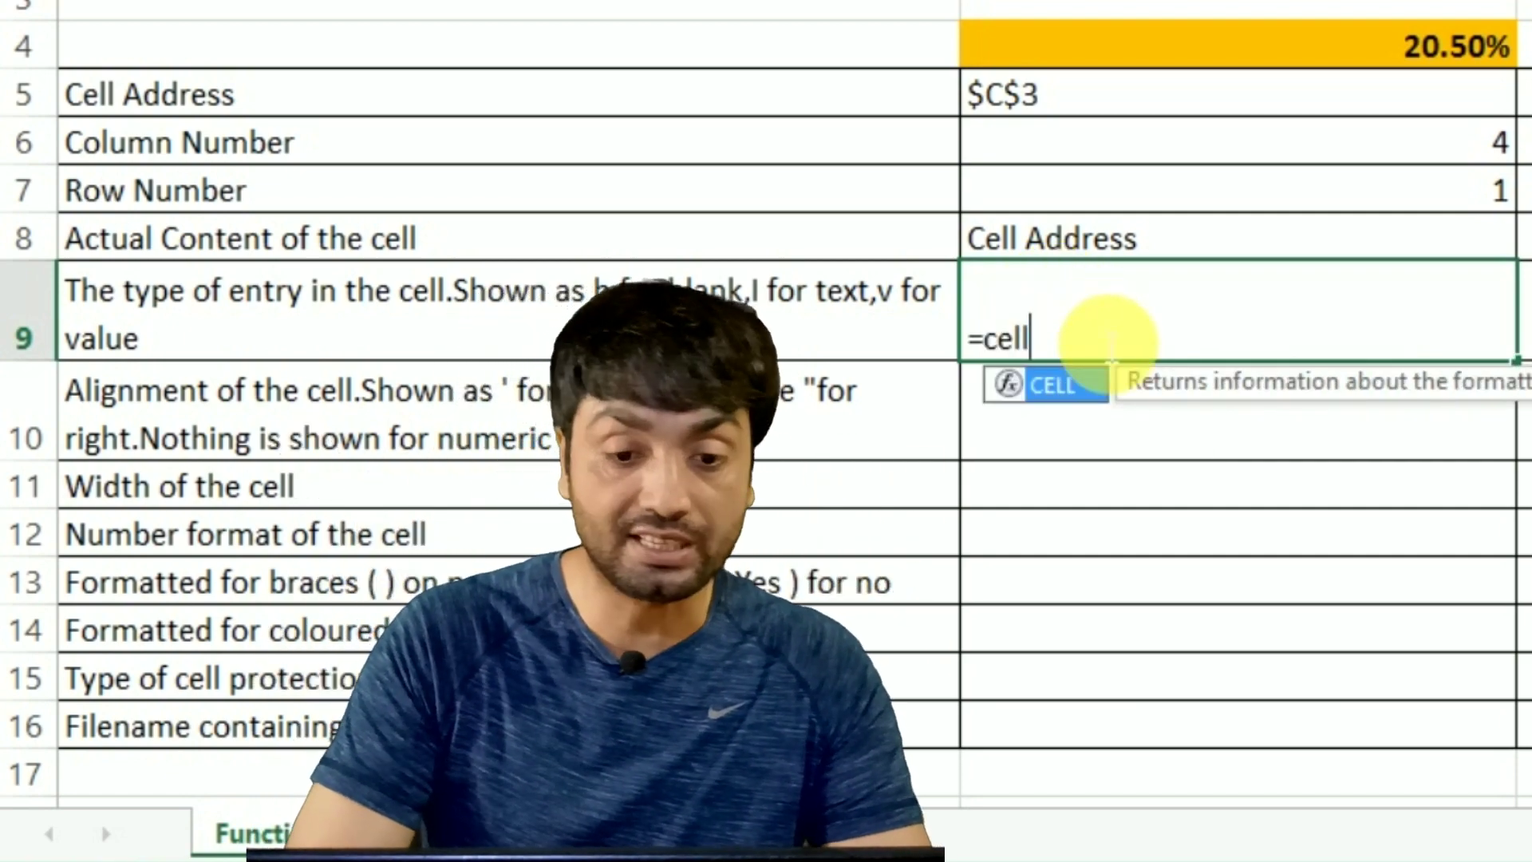
pyautogui.write('(')
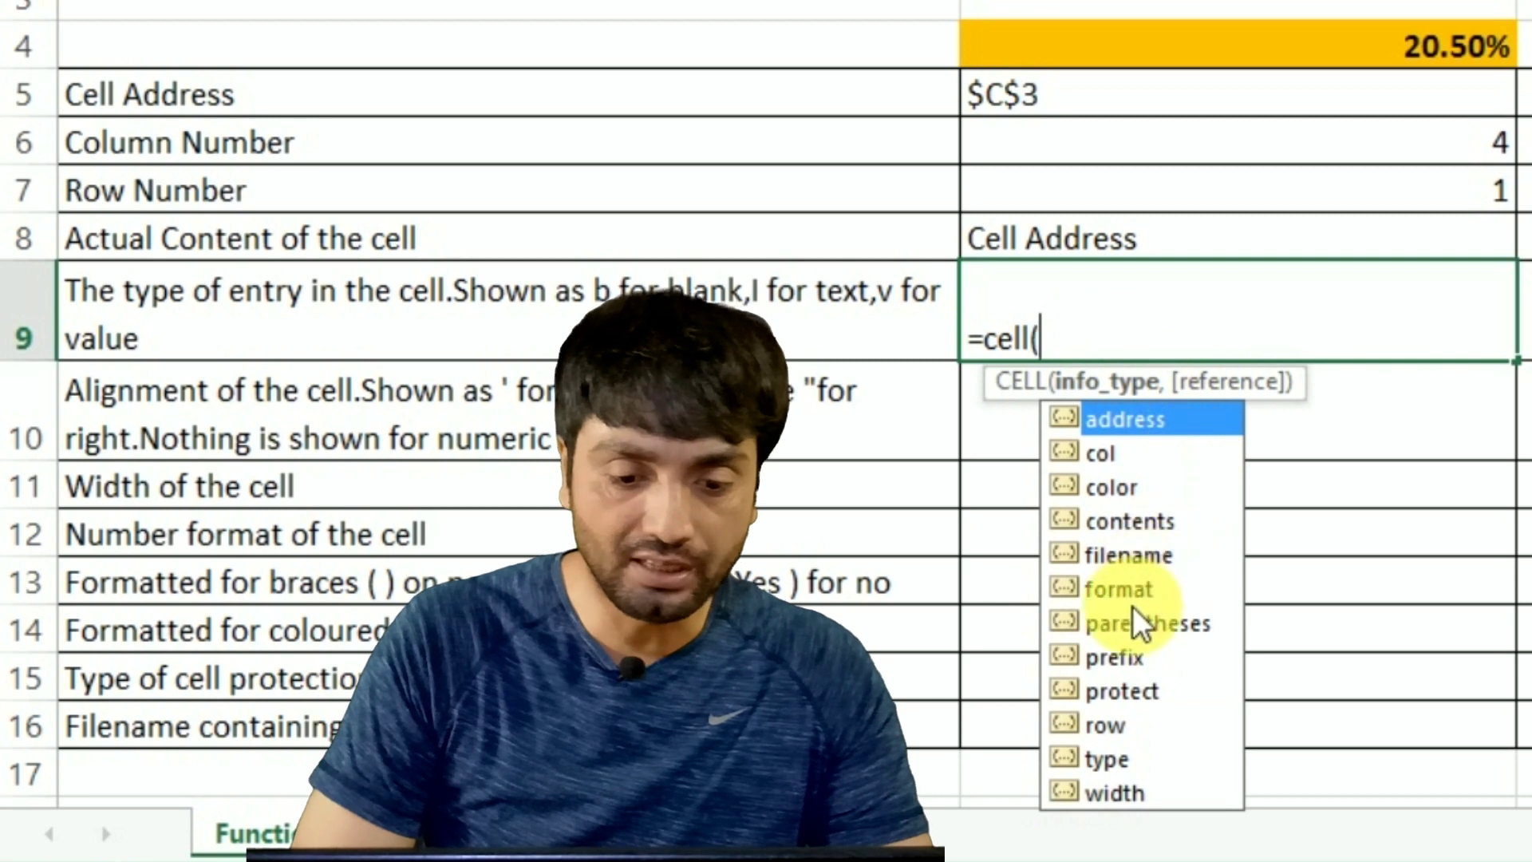
pyautogui.doubleClick(1113, 757)
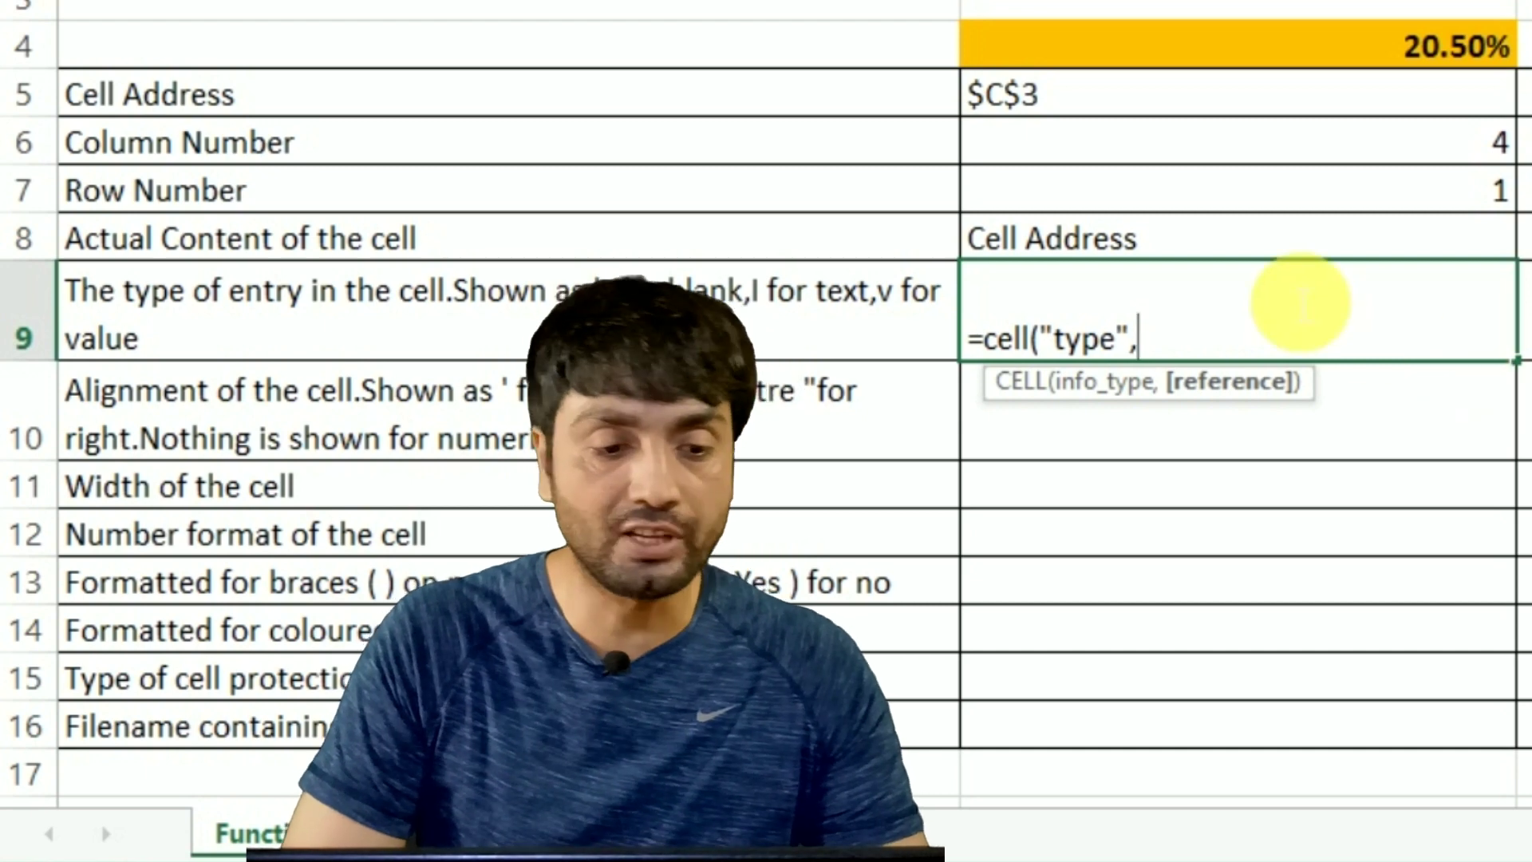
pyautogui.click(643, 103)
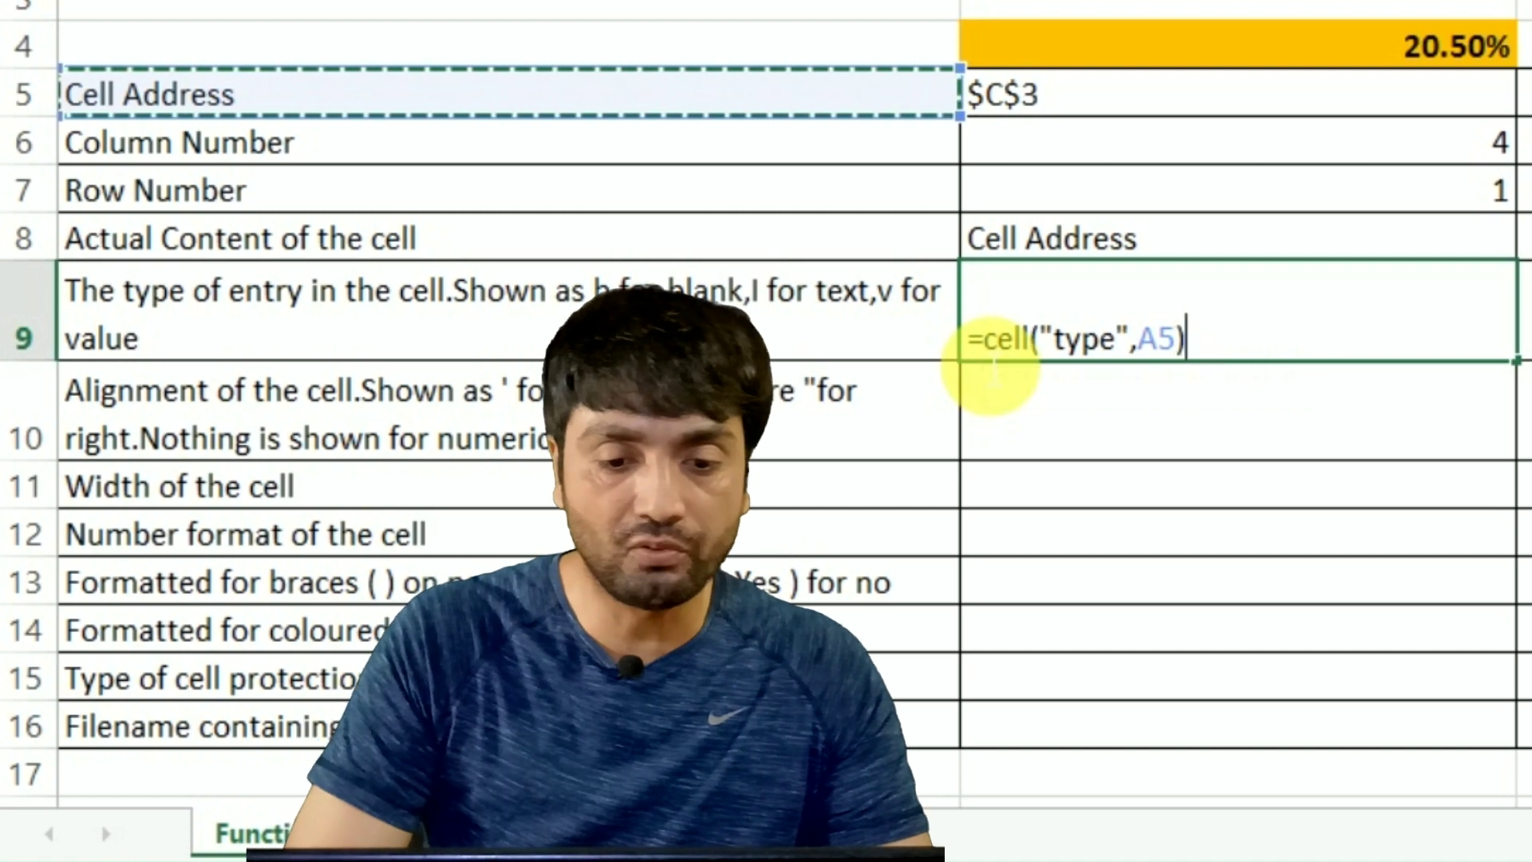
pyautogui.press('Return')
# - Put 7667 in A5, then empty it so the results read 0 and b
pyautogui.click(1004, 354)
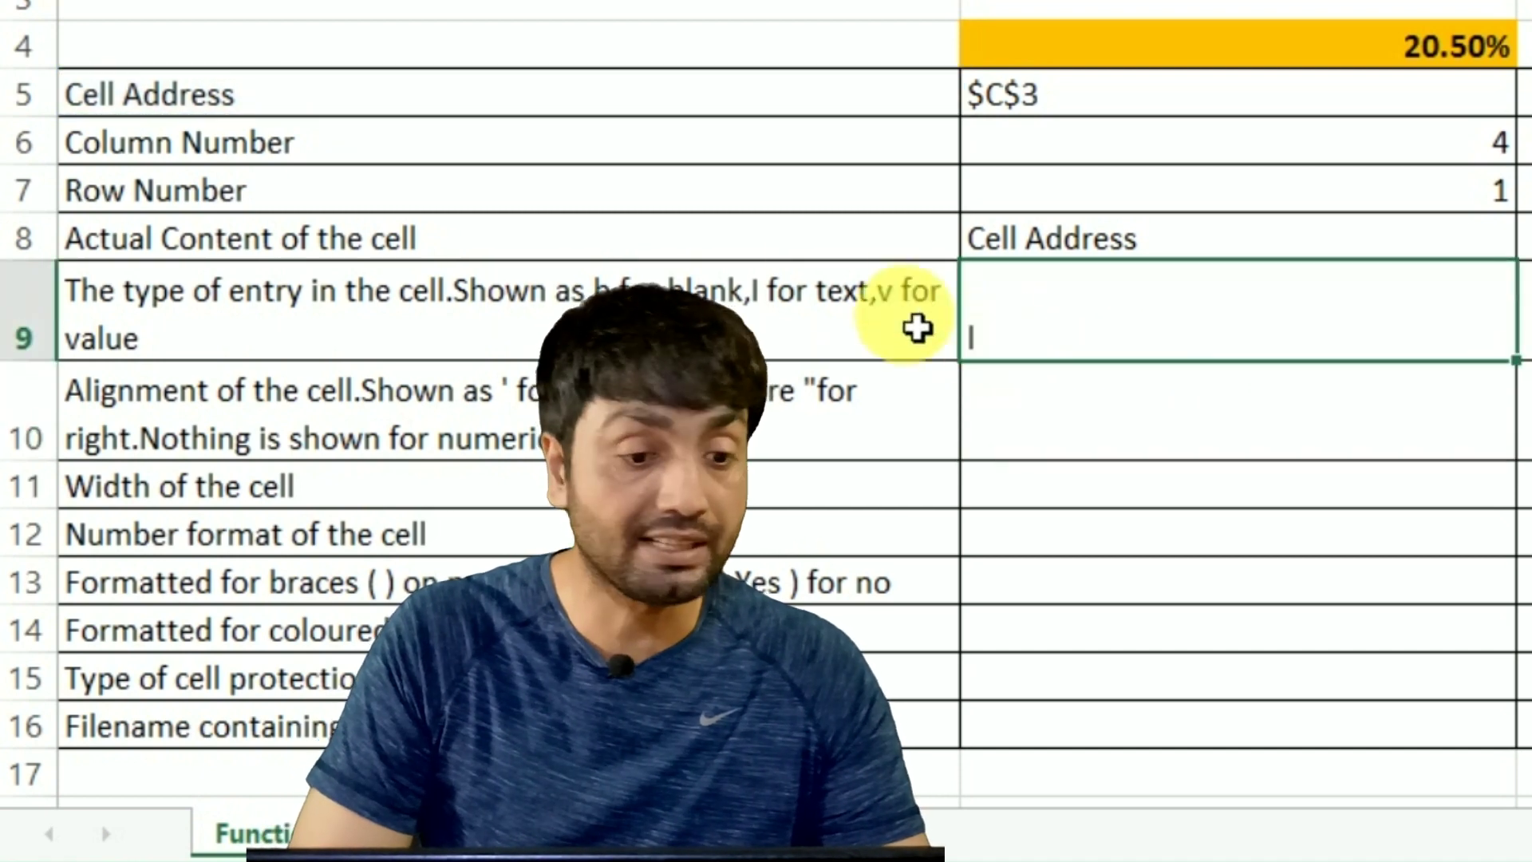
pyautogui.click(664, 97)
pyautogui.write('7667')
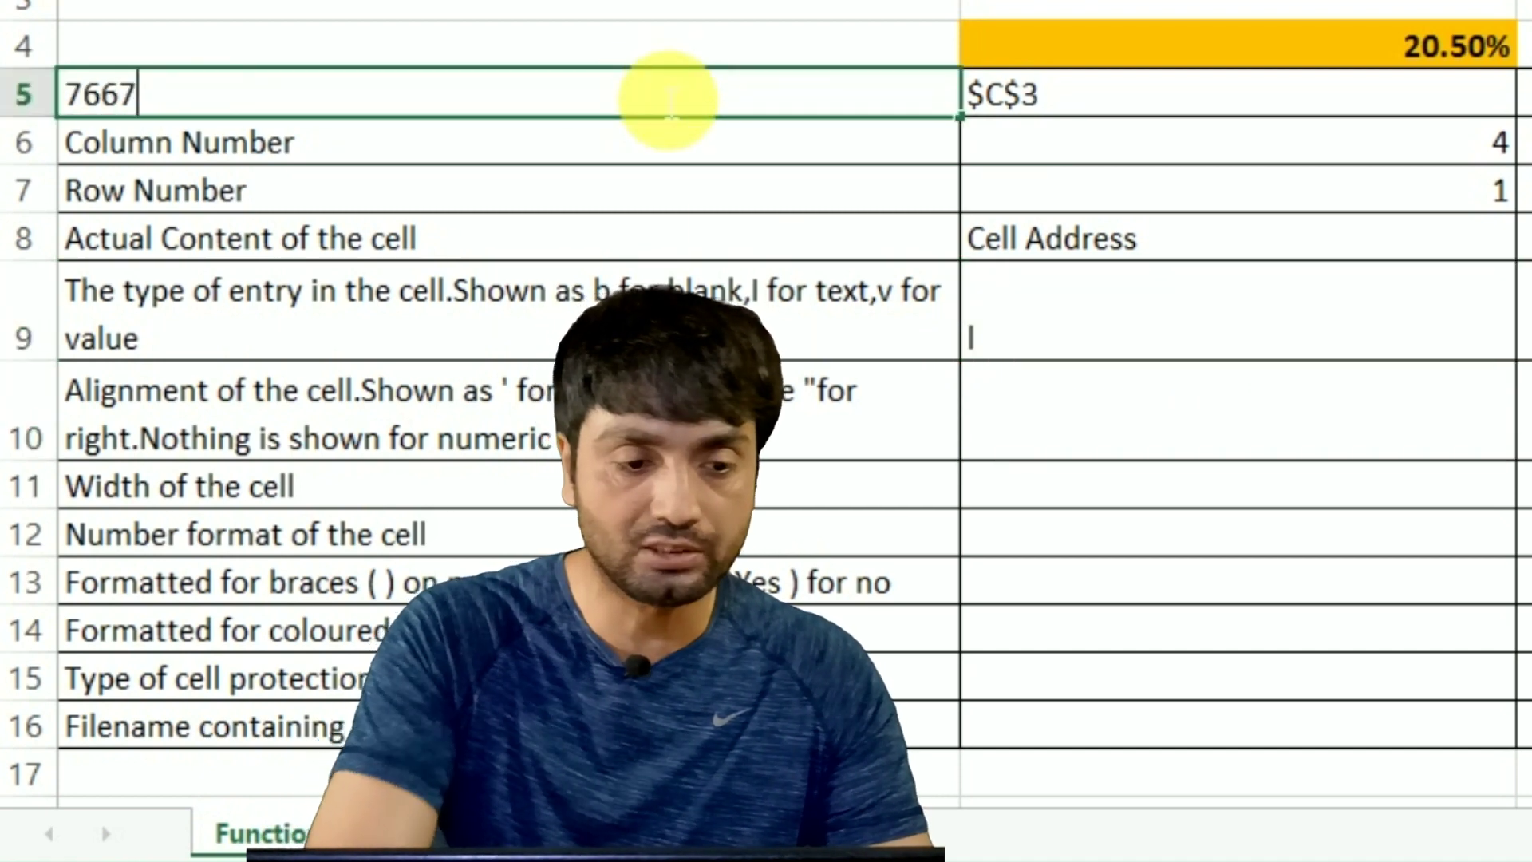
pyautogui.press('Return')
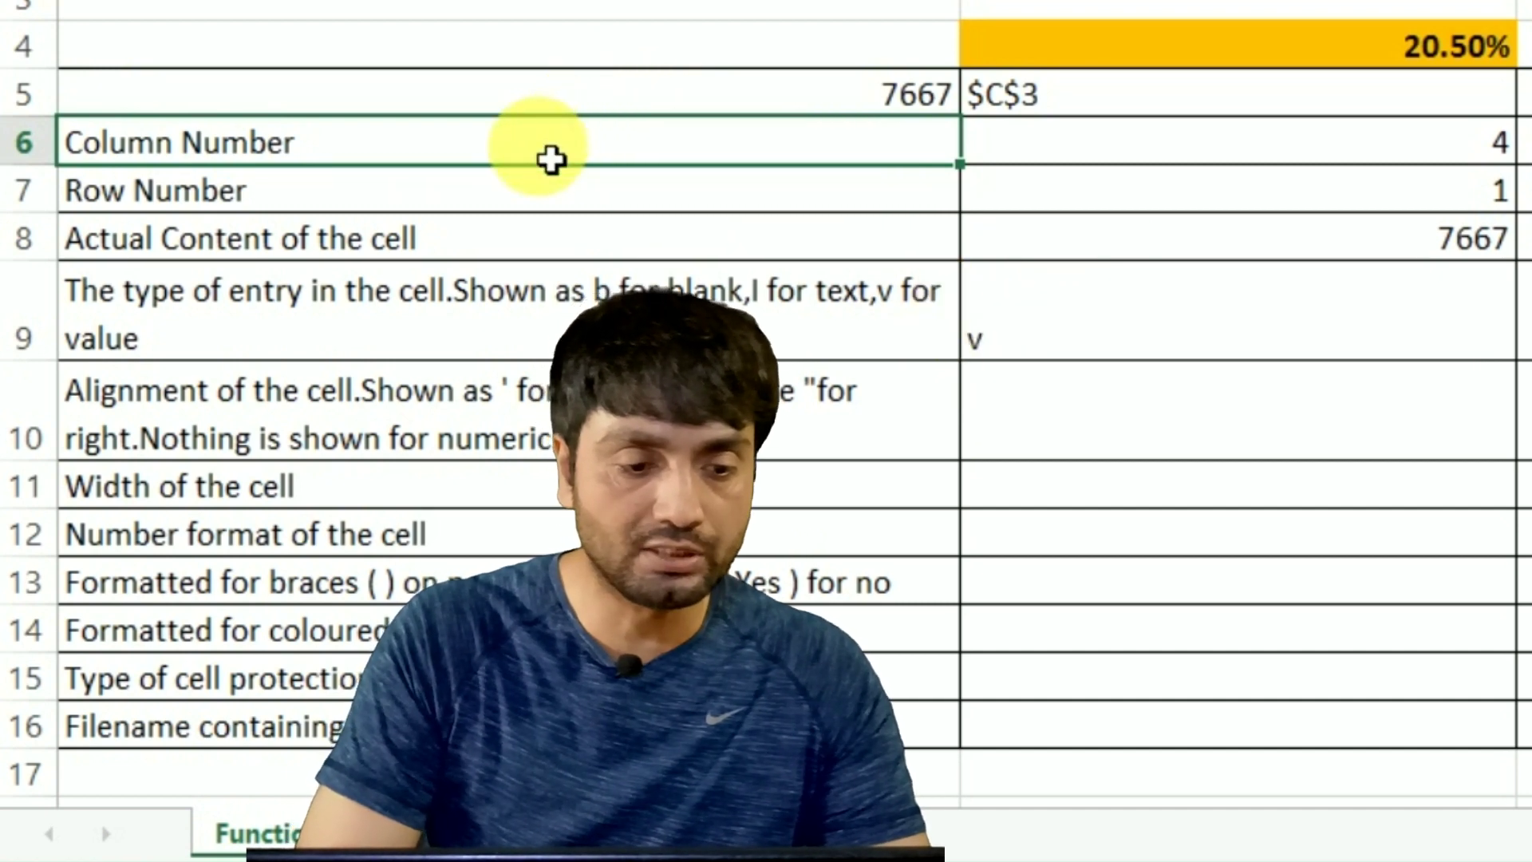
pyautogui.press('Up')
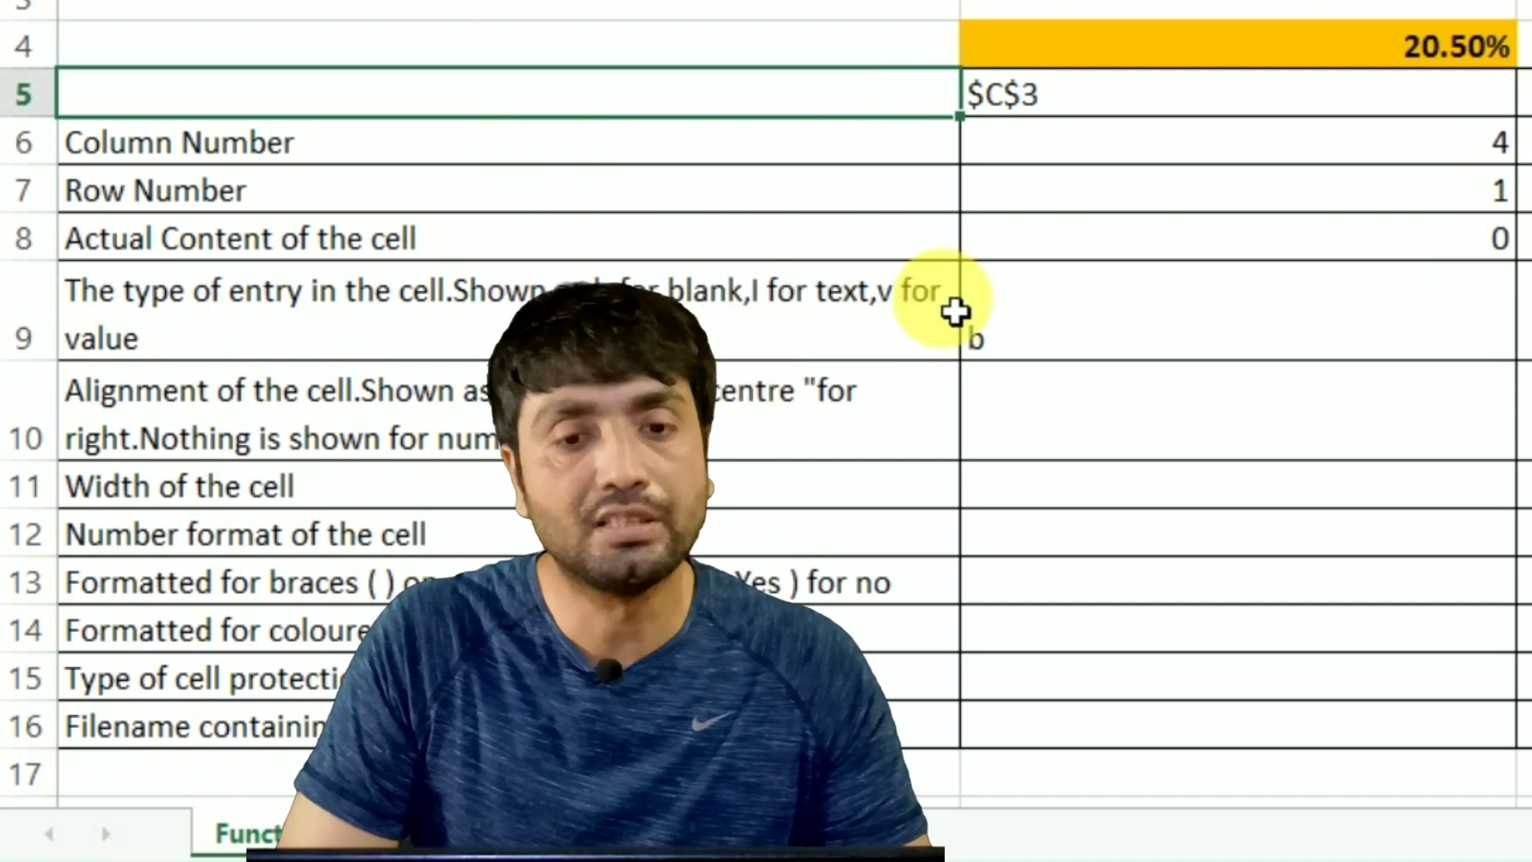
pyautogui.click(1115, 312)
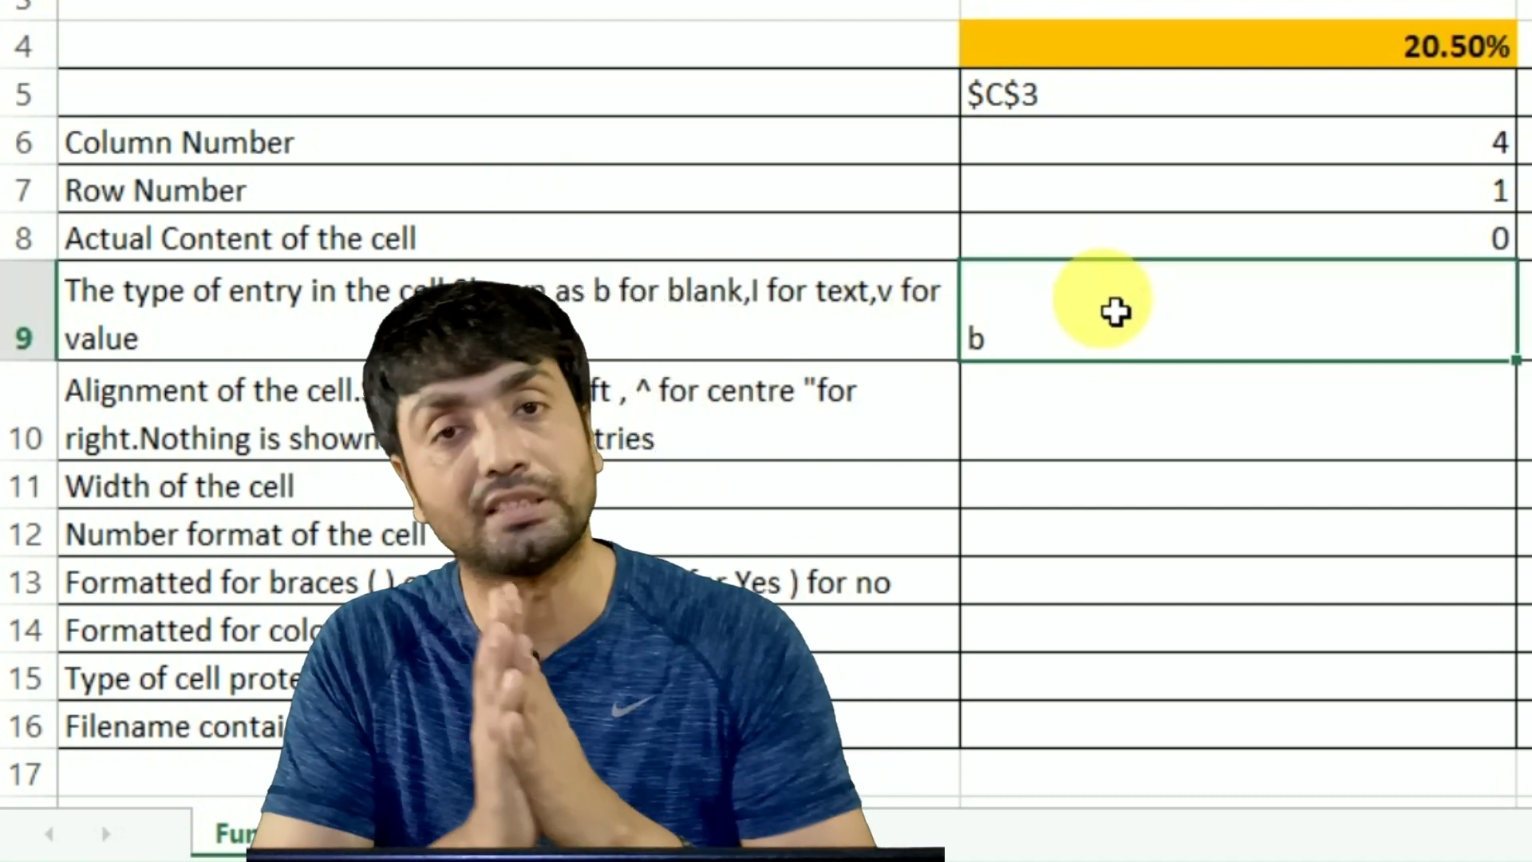
pyautogui.click(1107, 411)
# - Enter =CELL("width",C9) in C10, returning a column width of 46
pyautogui.write('=cell')
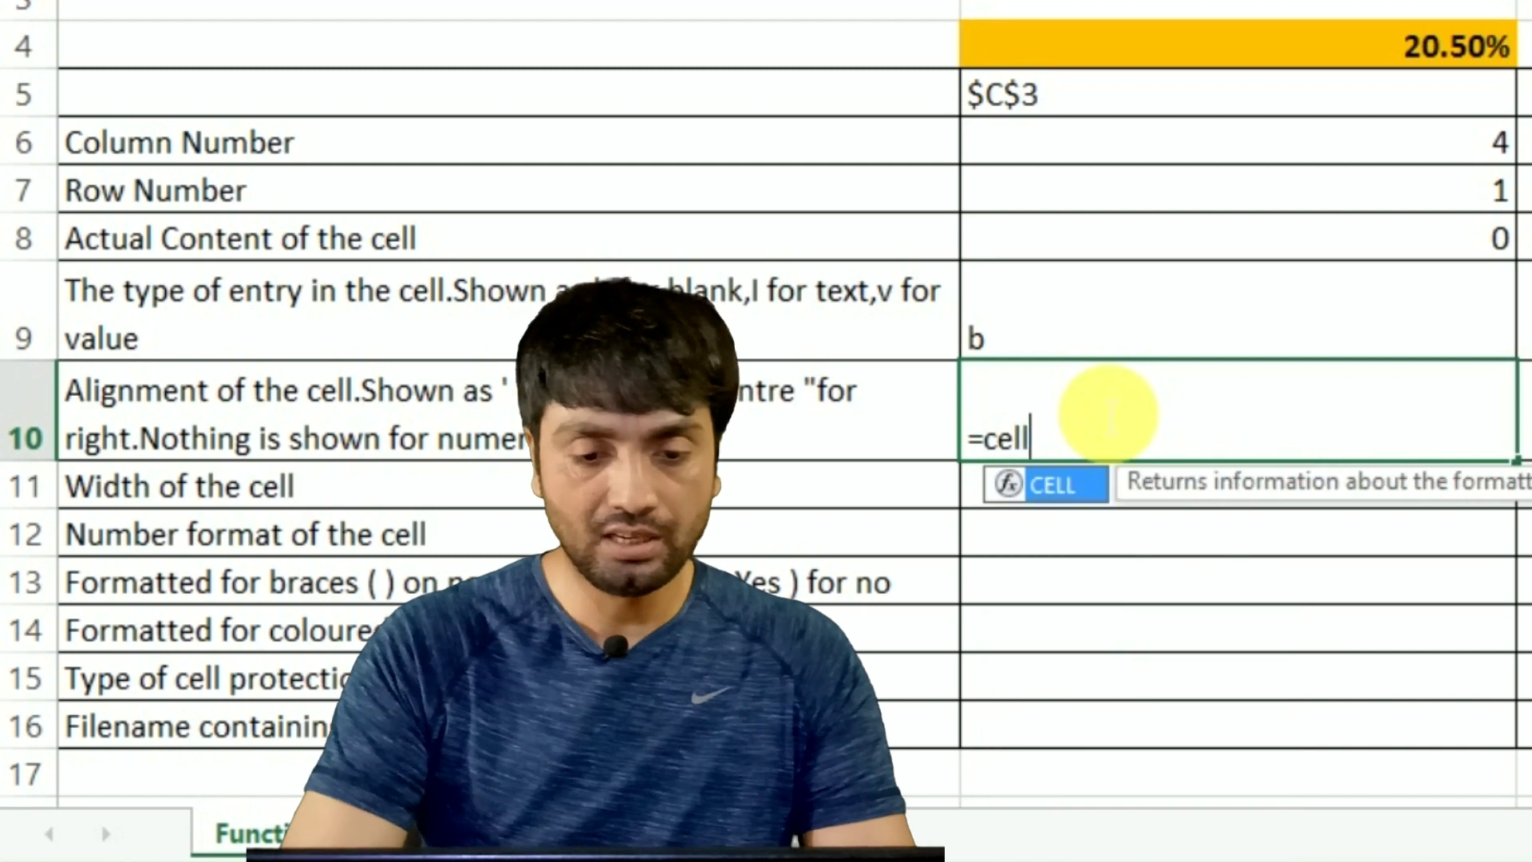
pyautogui.write('(')
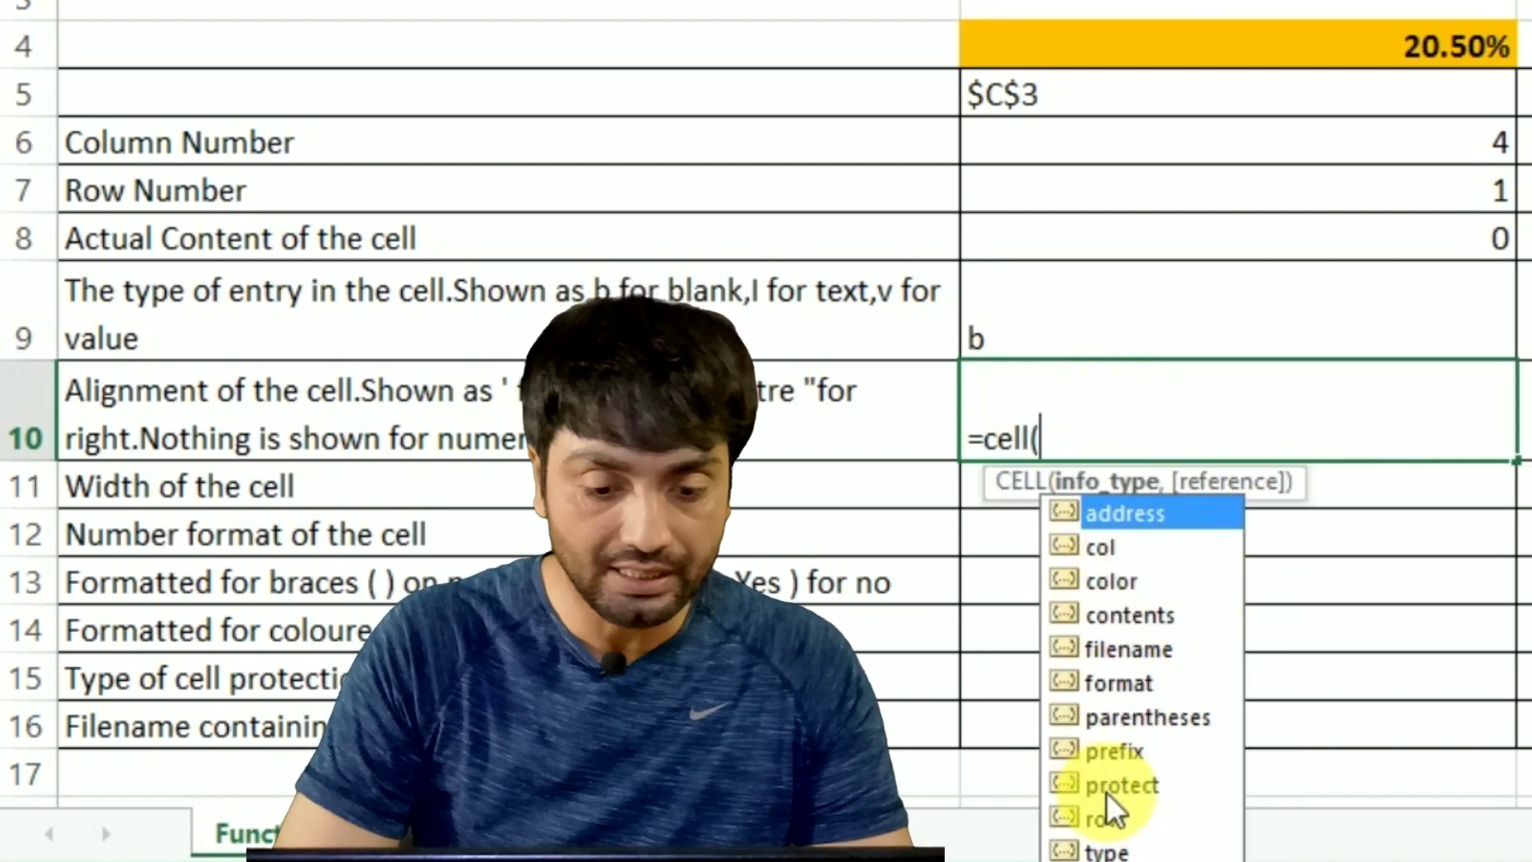
pyautogui.doubleClick(1117, 858)
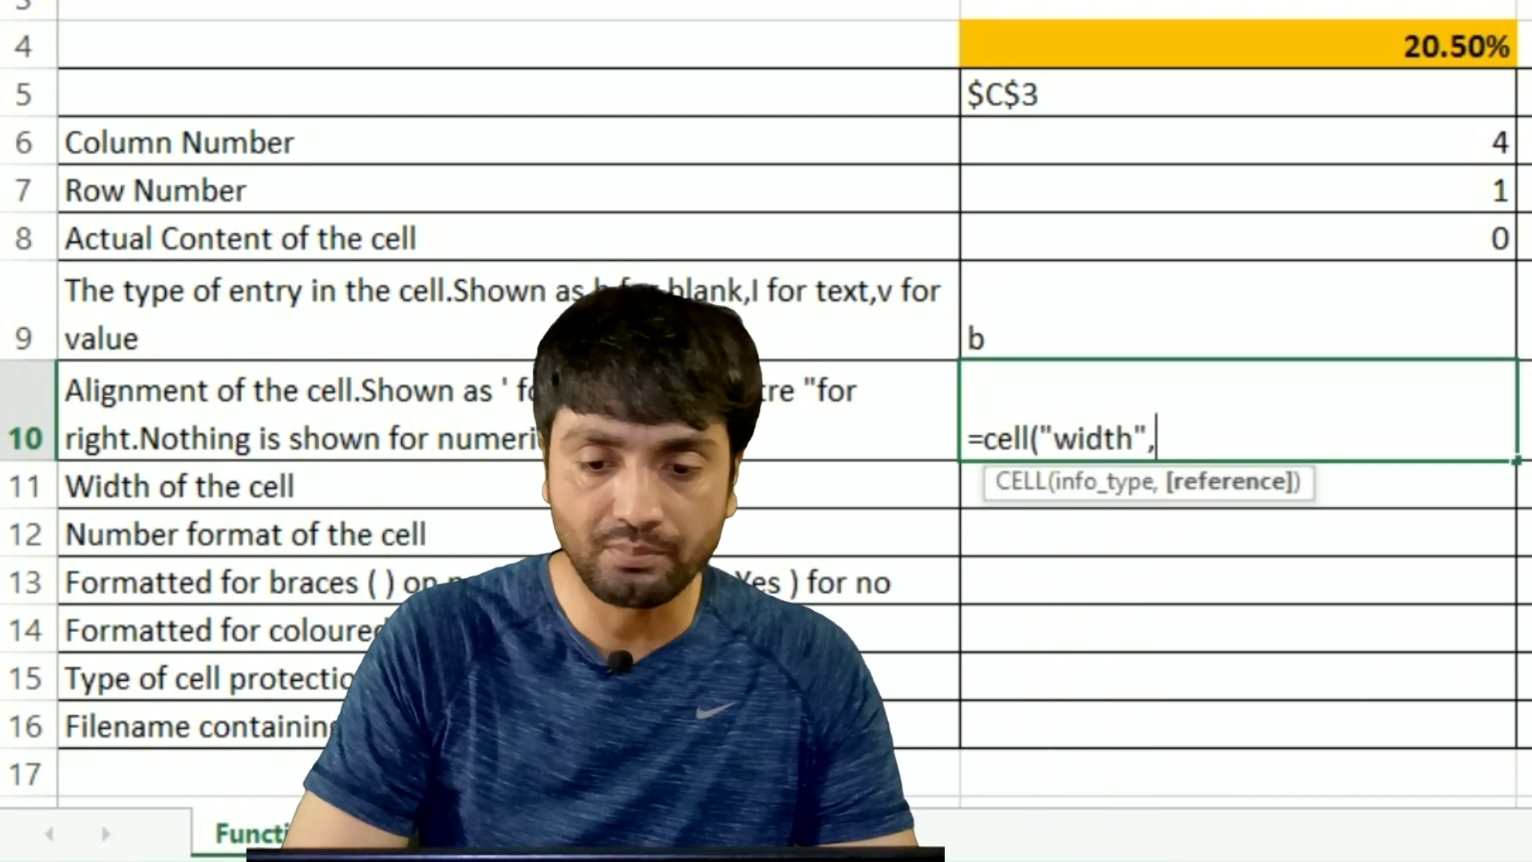
pyautogui.press('Return')
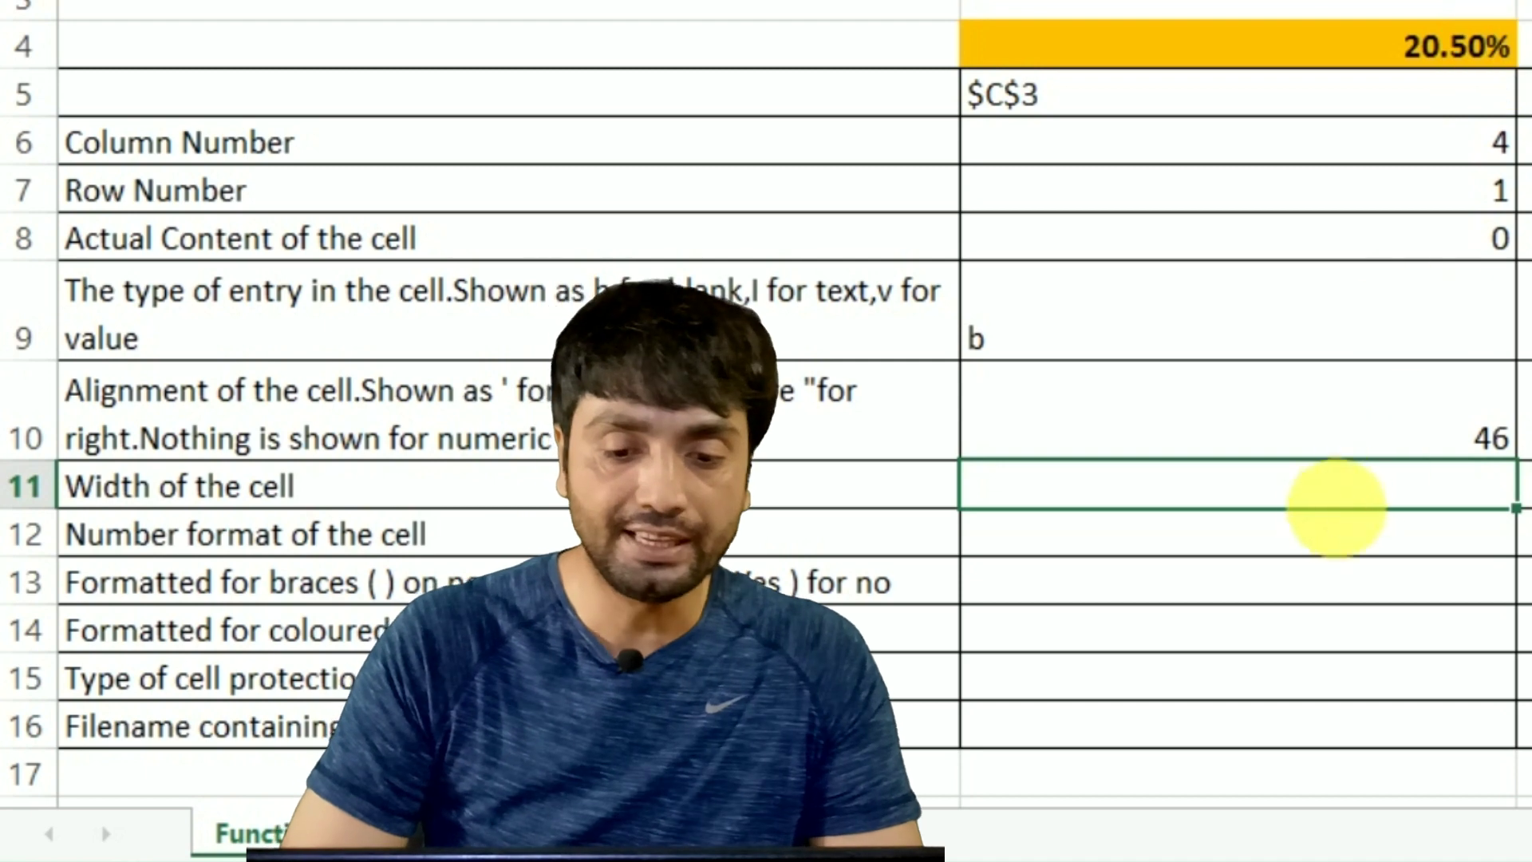
# - Enter =CELL("filename",C5) in C11 to return the workbook's desktop file path
pyautogui.write('=cel')
pyautogui.press('Tab')
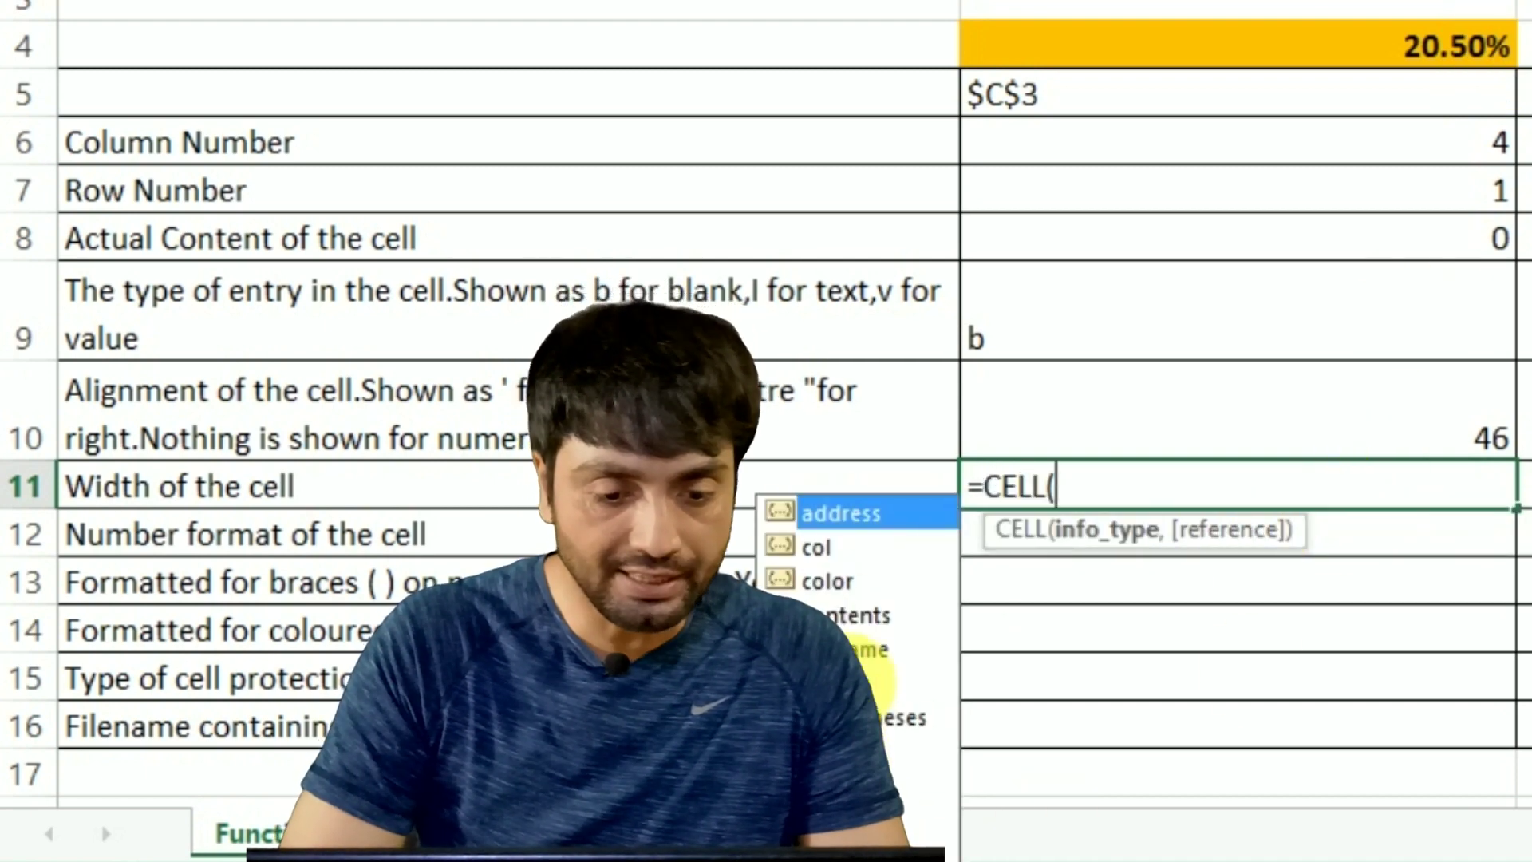
pyautogui.doubleClick(862, 650)
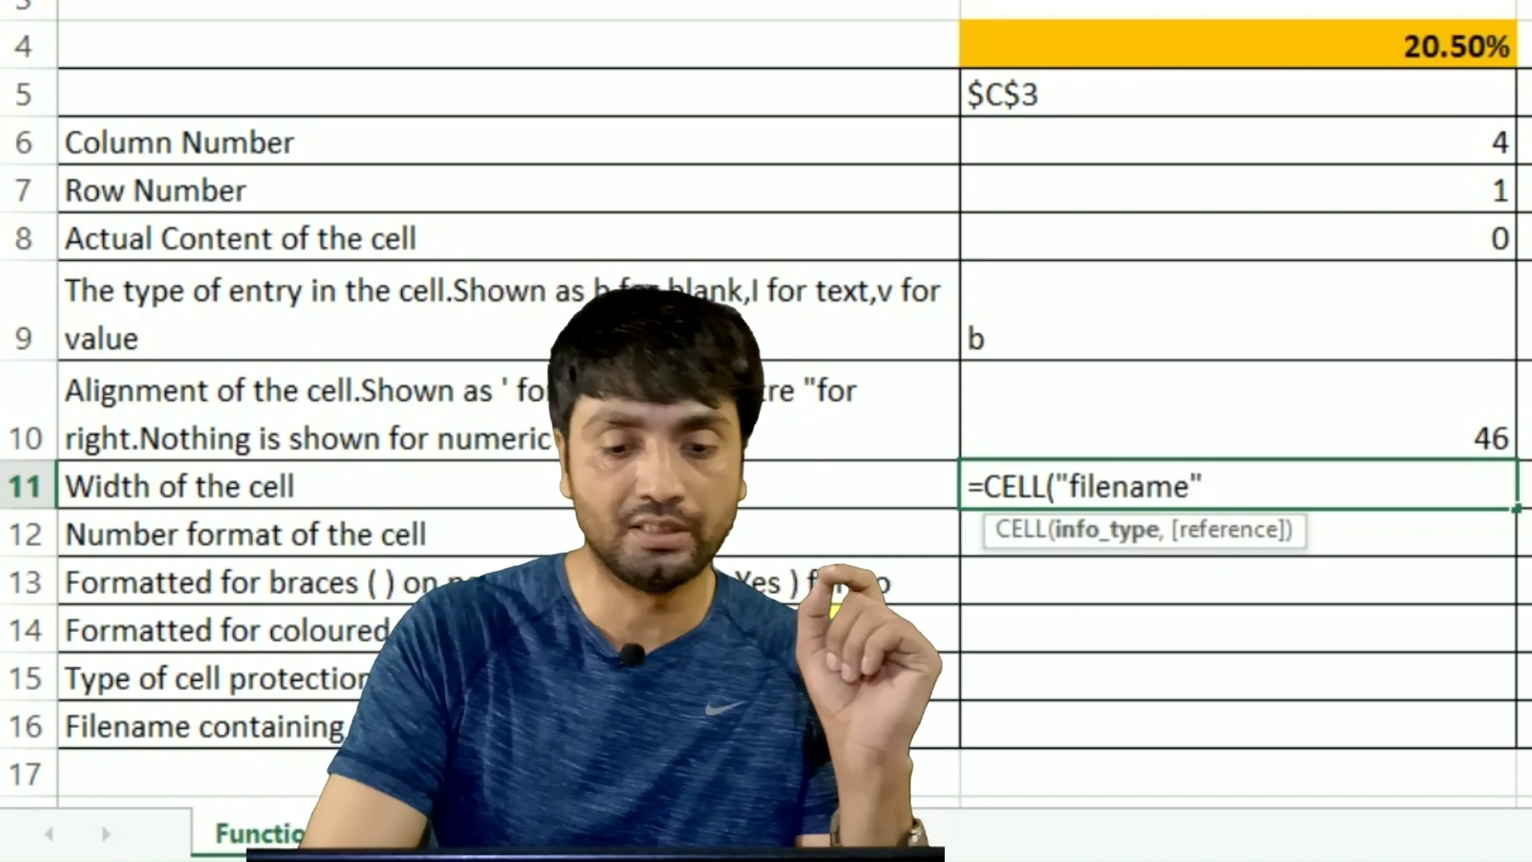
pyautogui.write(',')
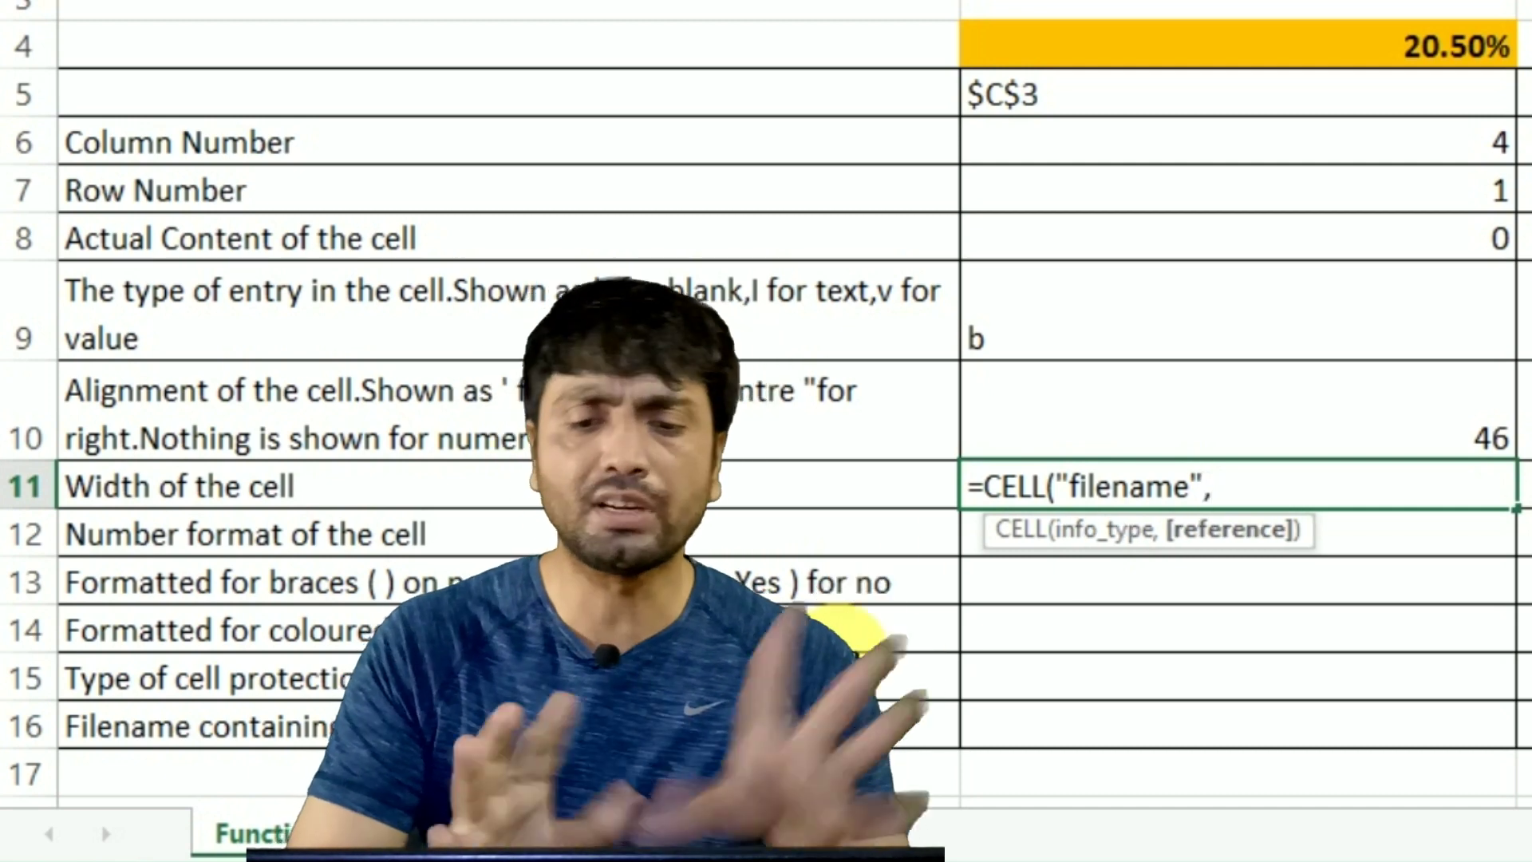
pyautogui.click(1237, 94)
pyautogui.write(')')
pyautogui.press('Return')
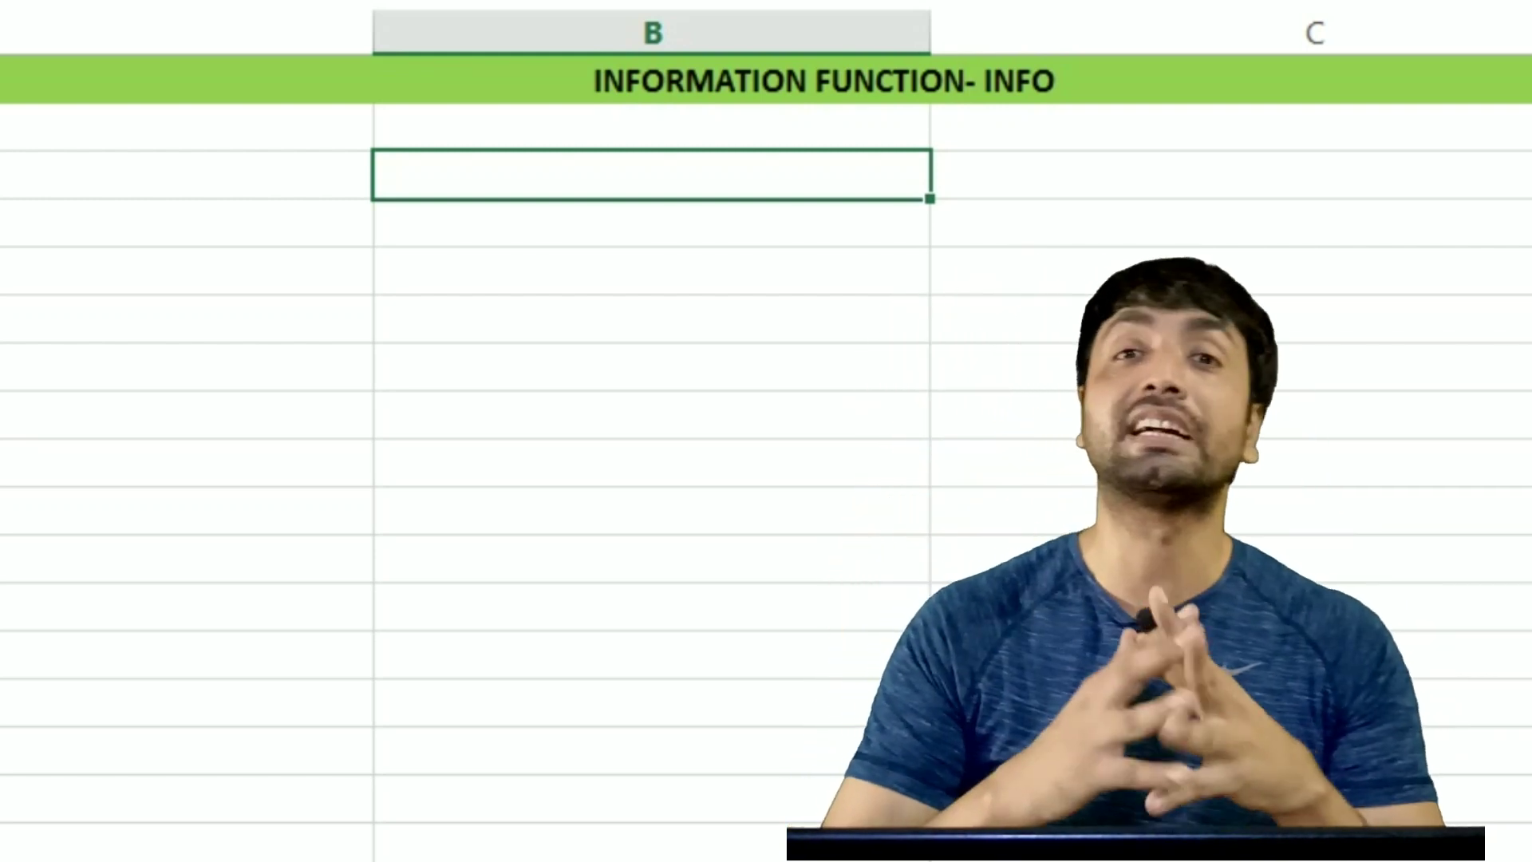
# - Enter =INFO("DIRECTORY") in B3 to return the current Documents folder path
pyautogui.press('F2')
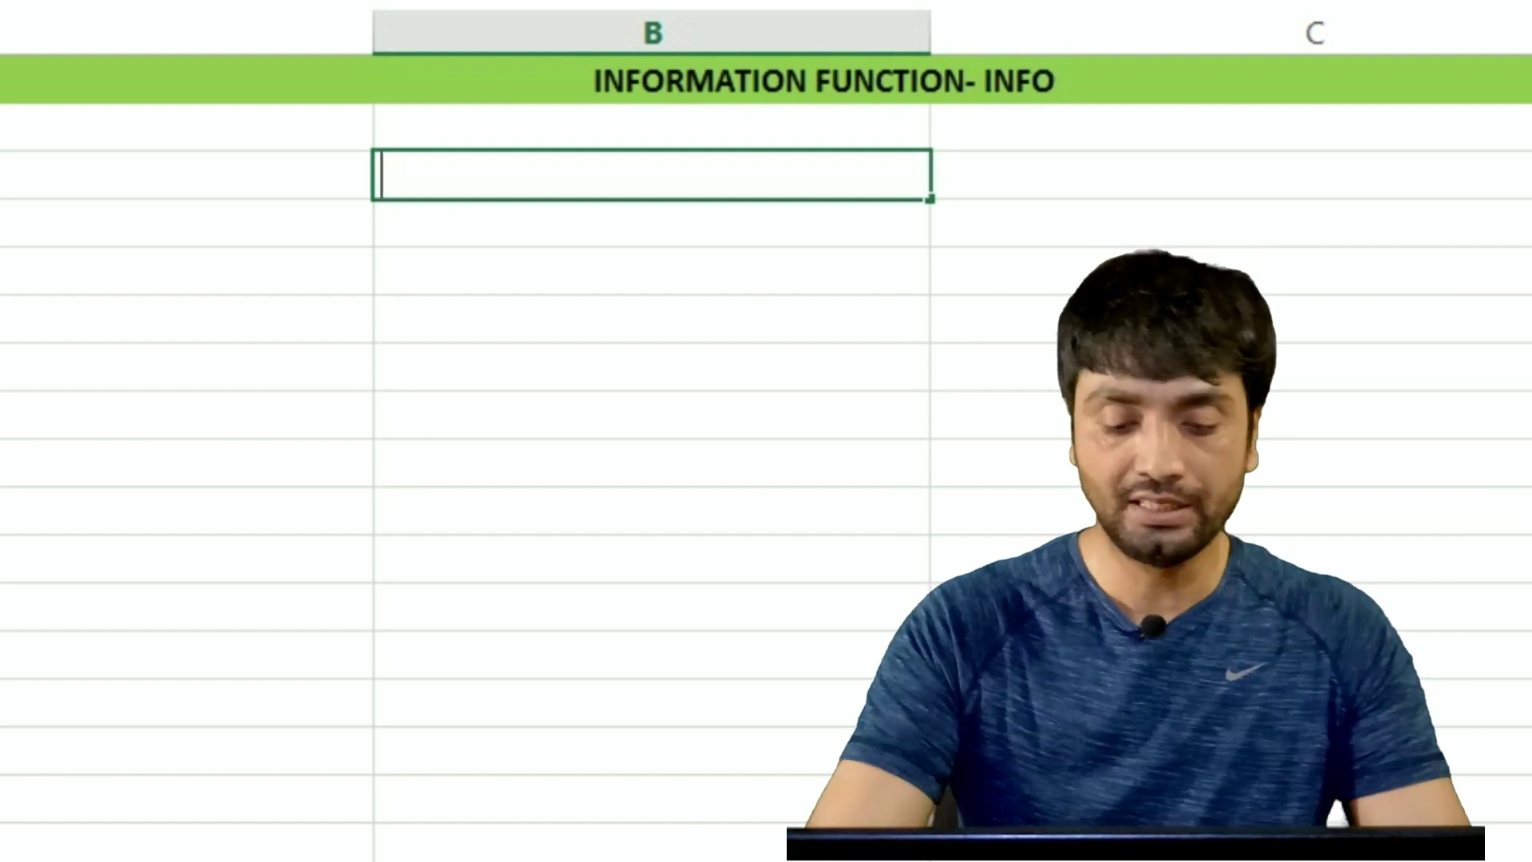
pyautogui.write('=inf')
pyautogui.press('Tab')
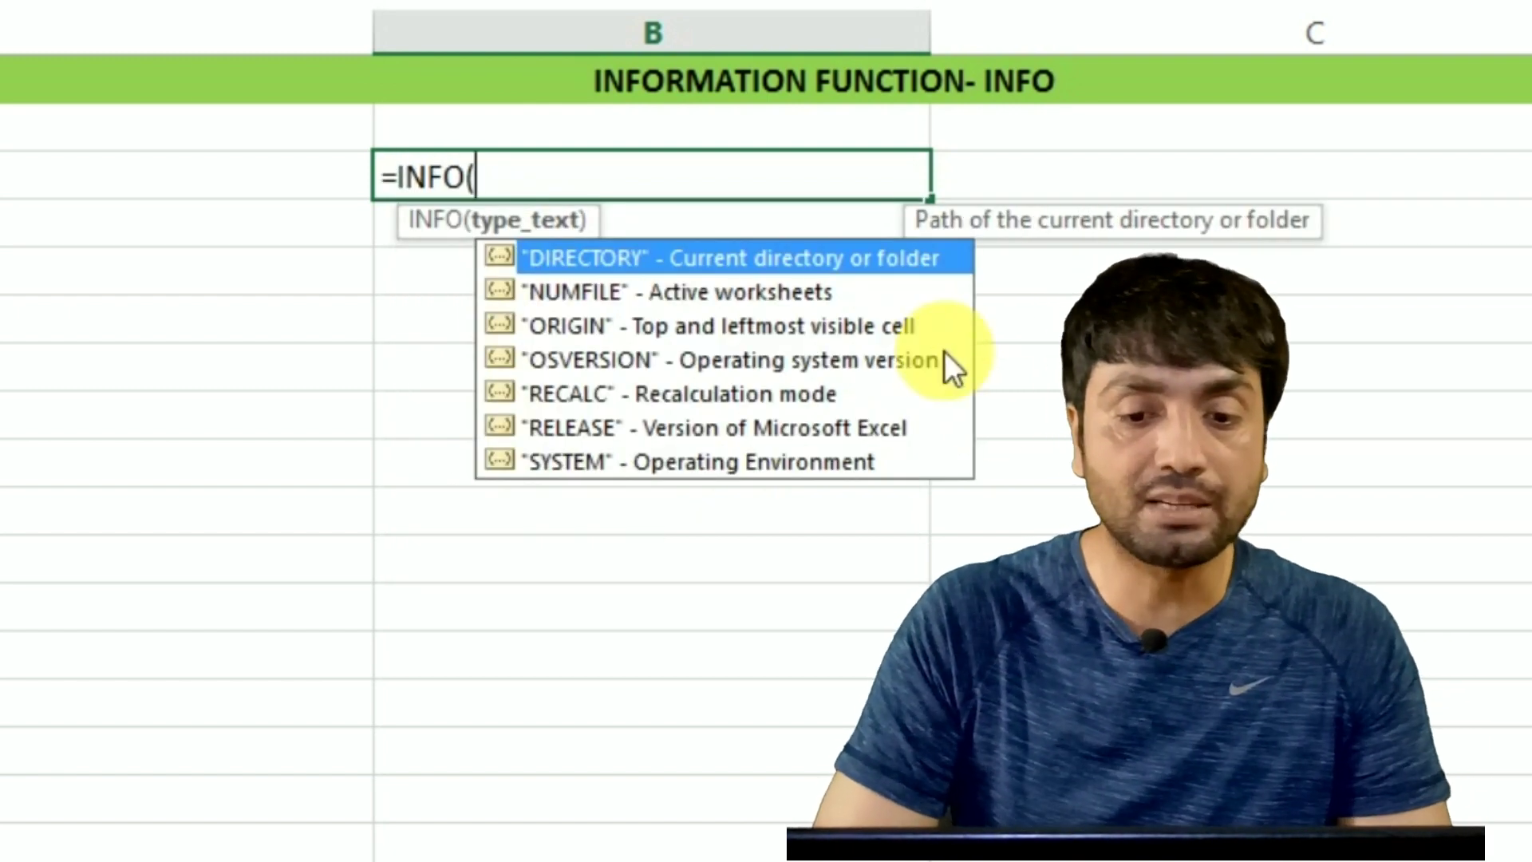
pyautogui.press('Tab')
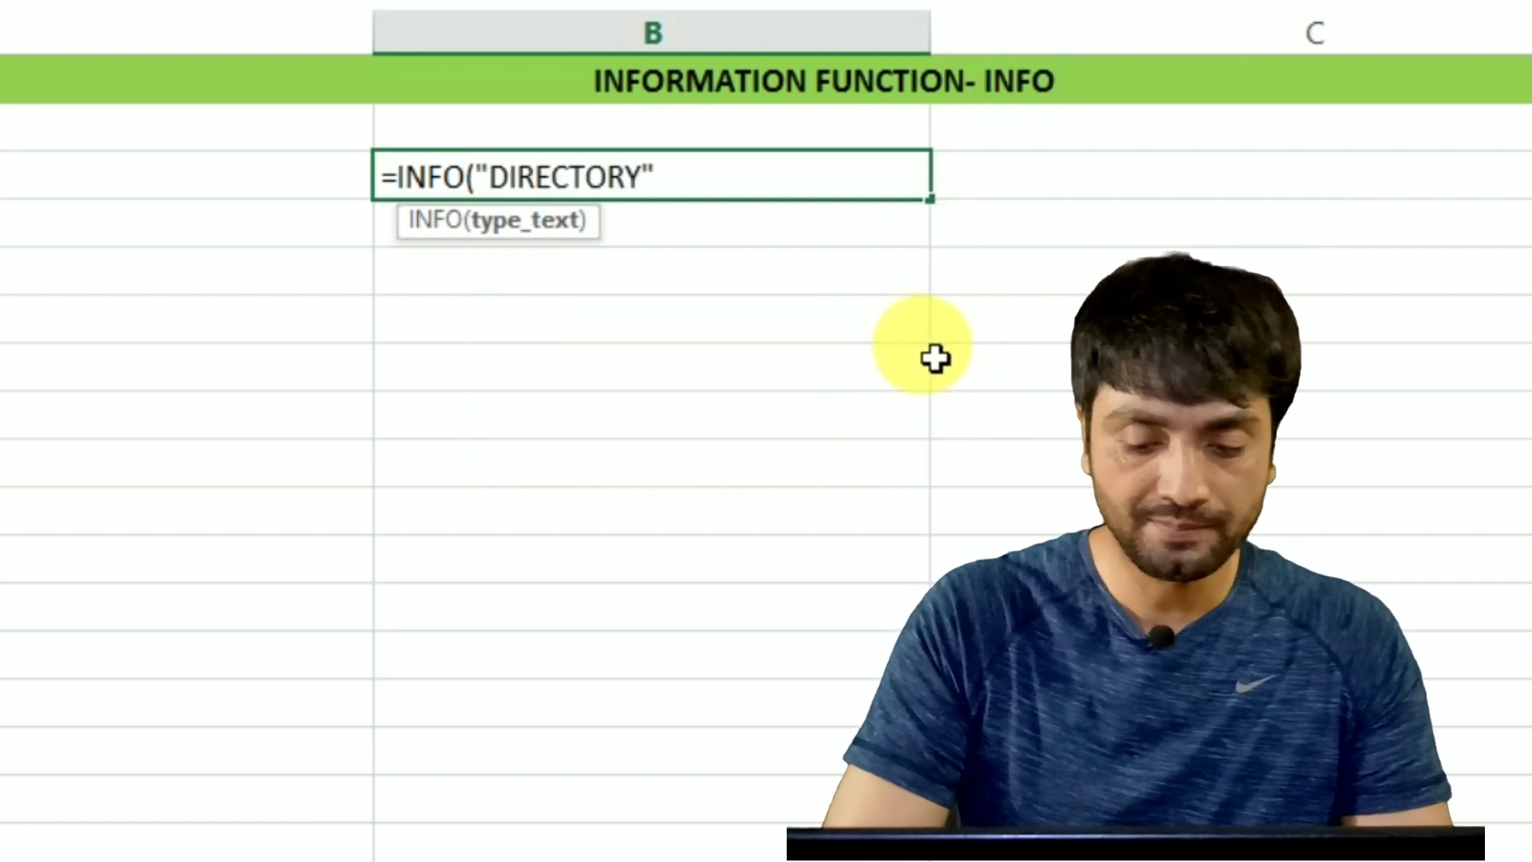
pyautogui.press('Return')
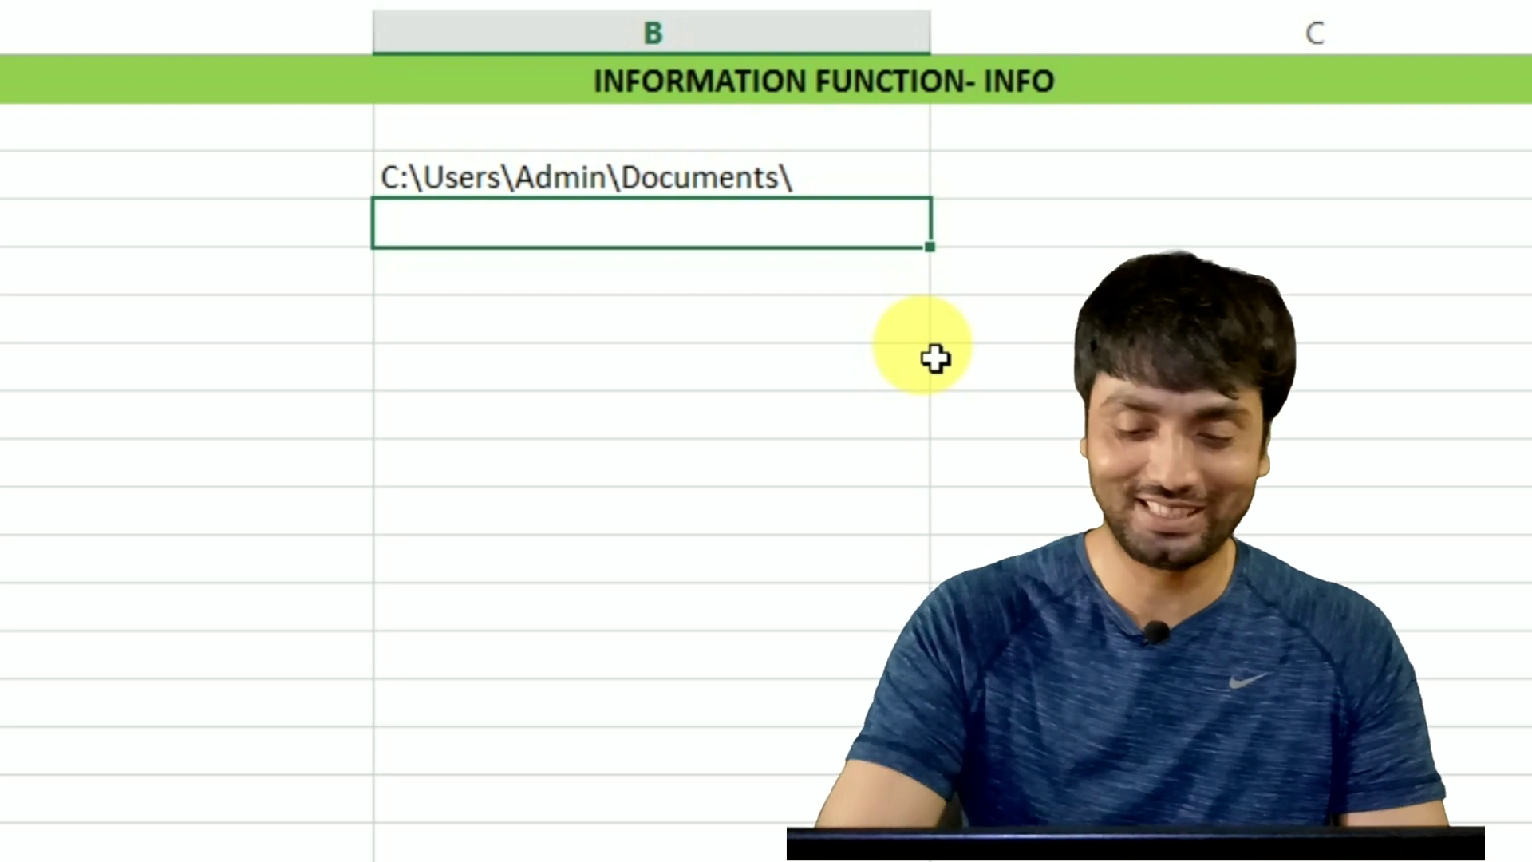
# - Enter =INFO("OSVERSION") in B4, returning Windows (32-bit) NT 6.02
pyautogui.write('=info')
pyautogui.press('Tab')
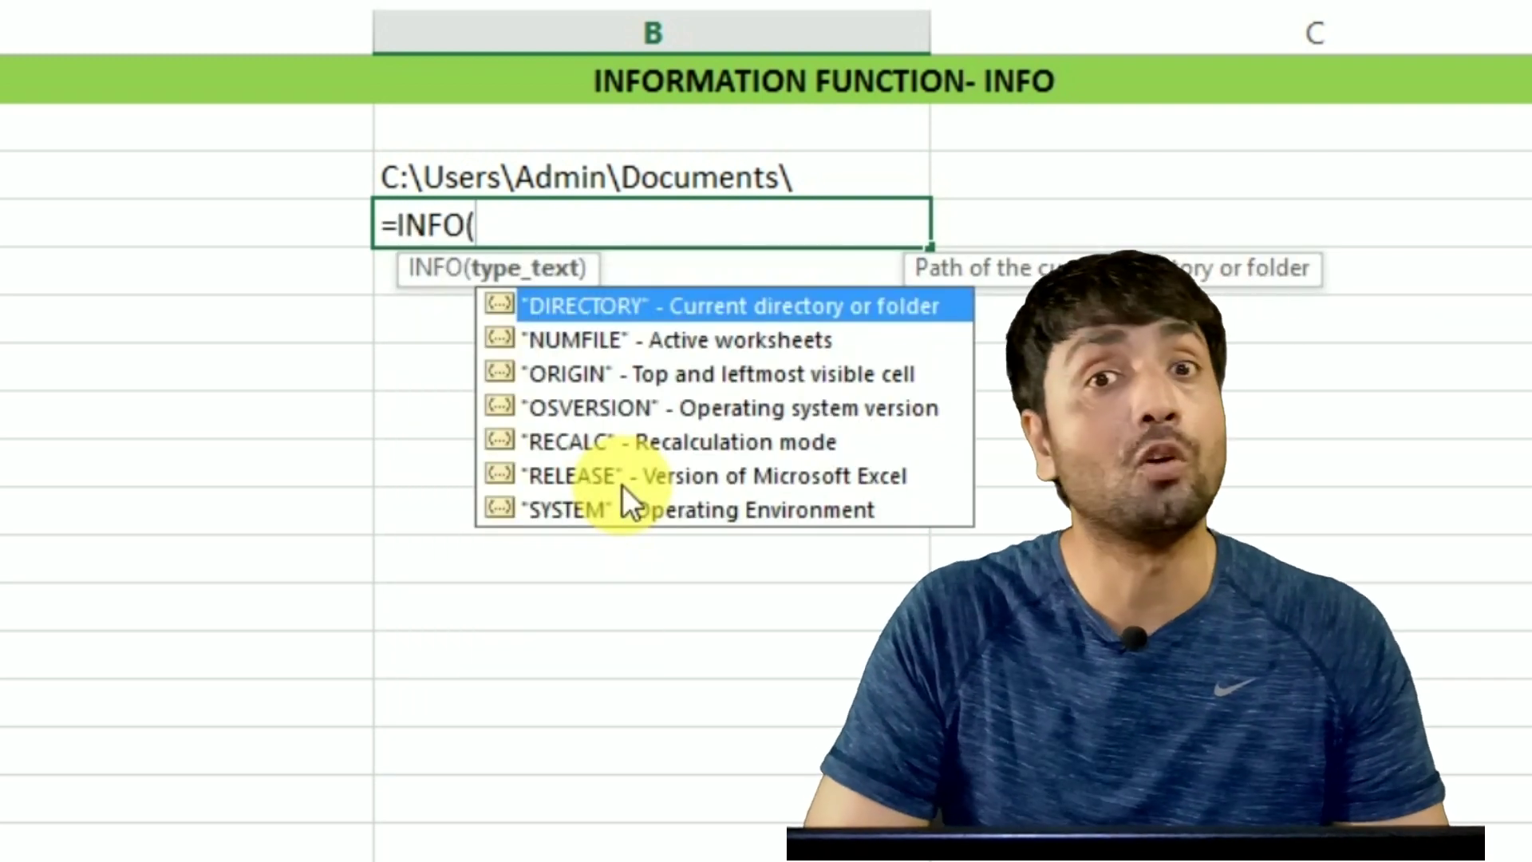
pyautogui.click(582, 403)
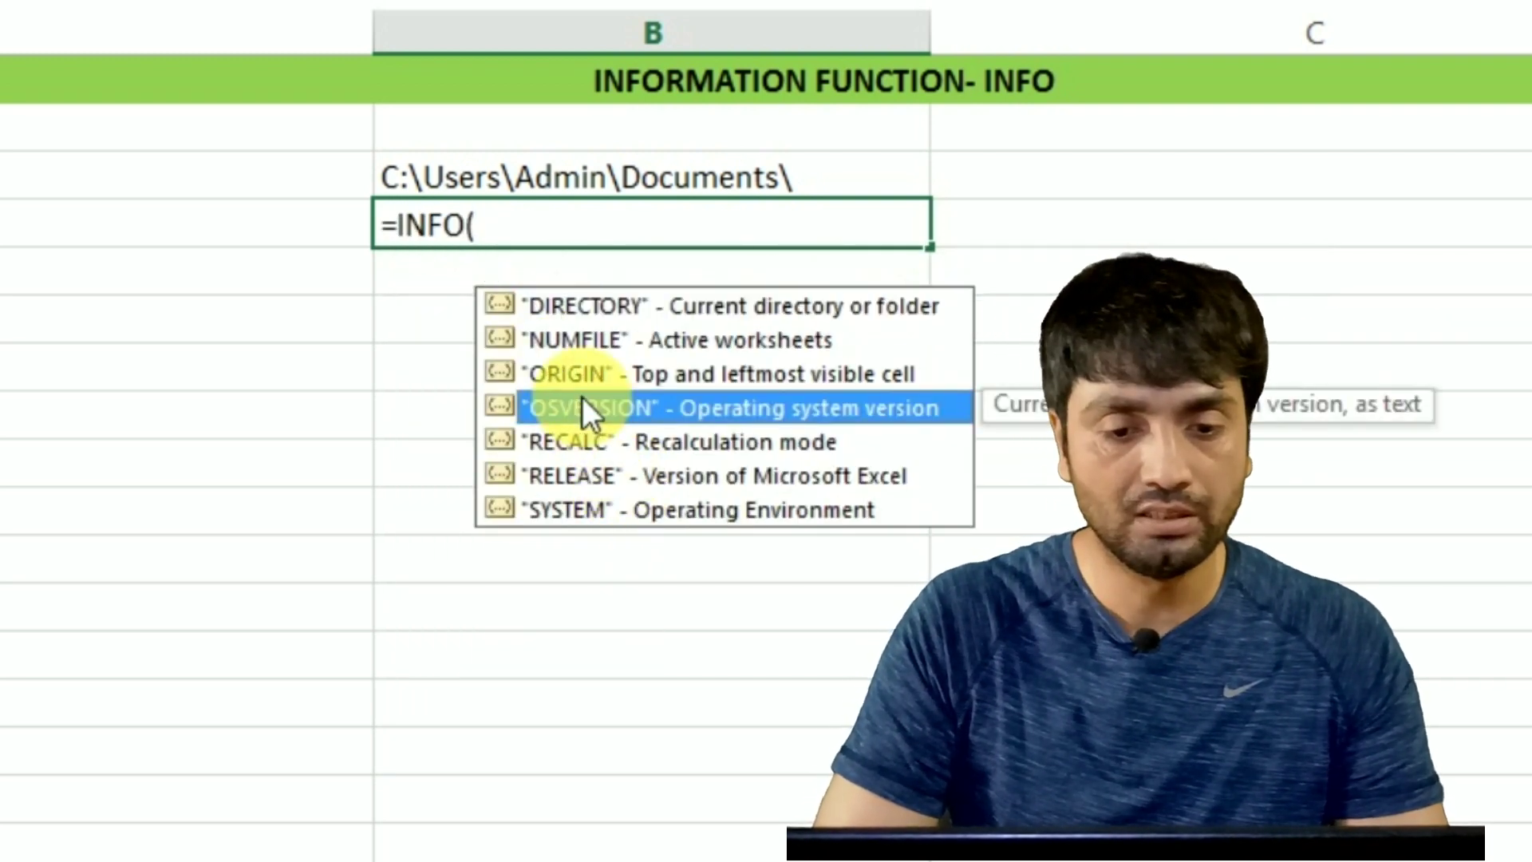
pyautogui.doubleClick(582, 407)
pyautogui.press('Return')
# - Enter =INFO("RELEASE") in B5 to return Excel release 15.0
pyautogui.write('=INFO(')
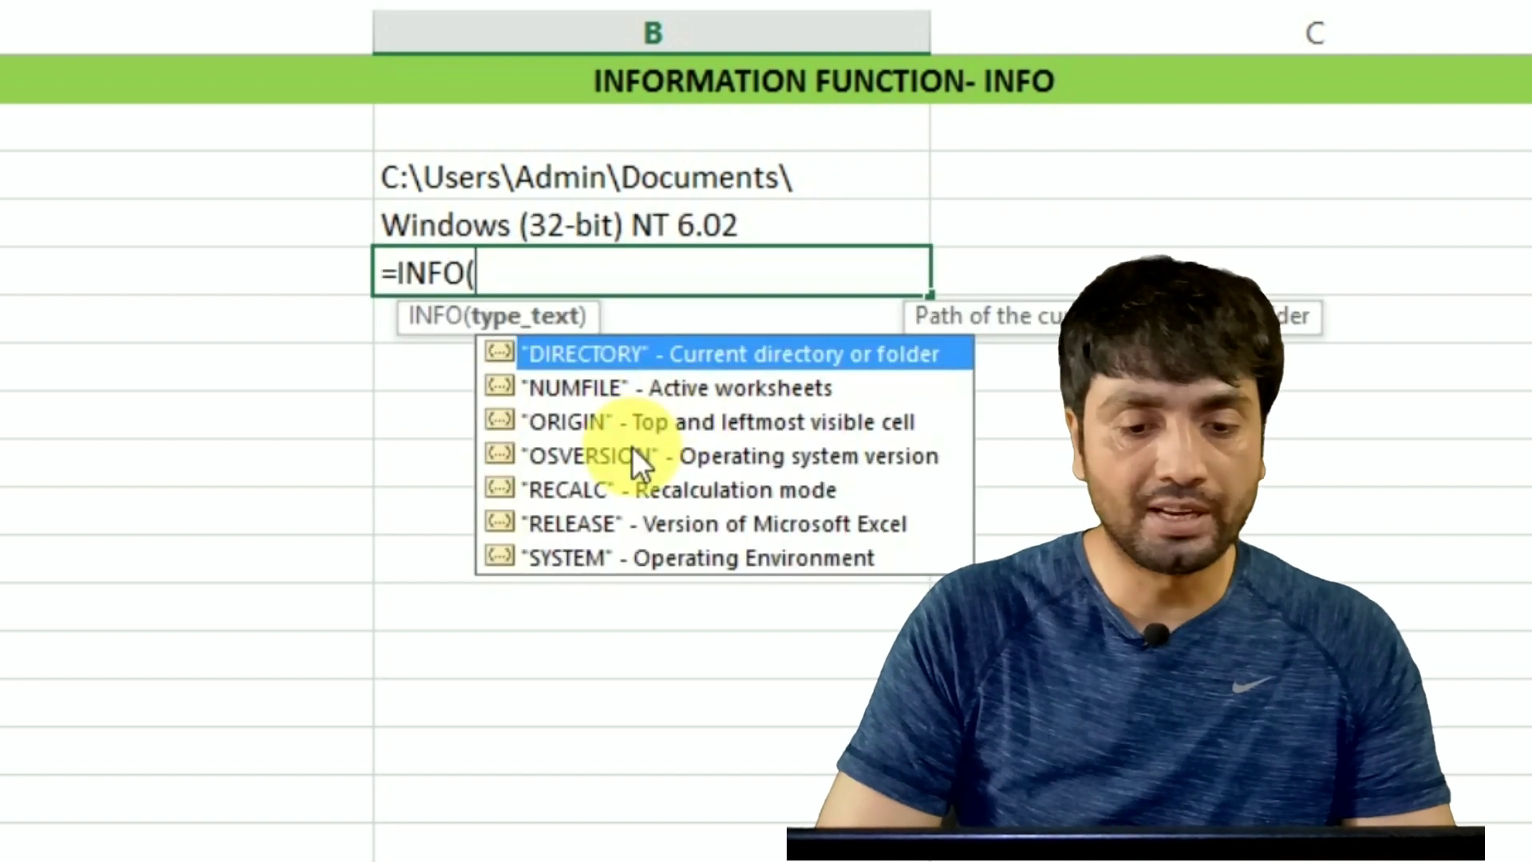
pyautogui.doubleClick(622, 520)
pyautogui.write(')')
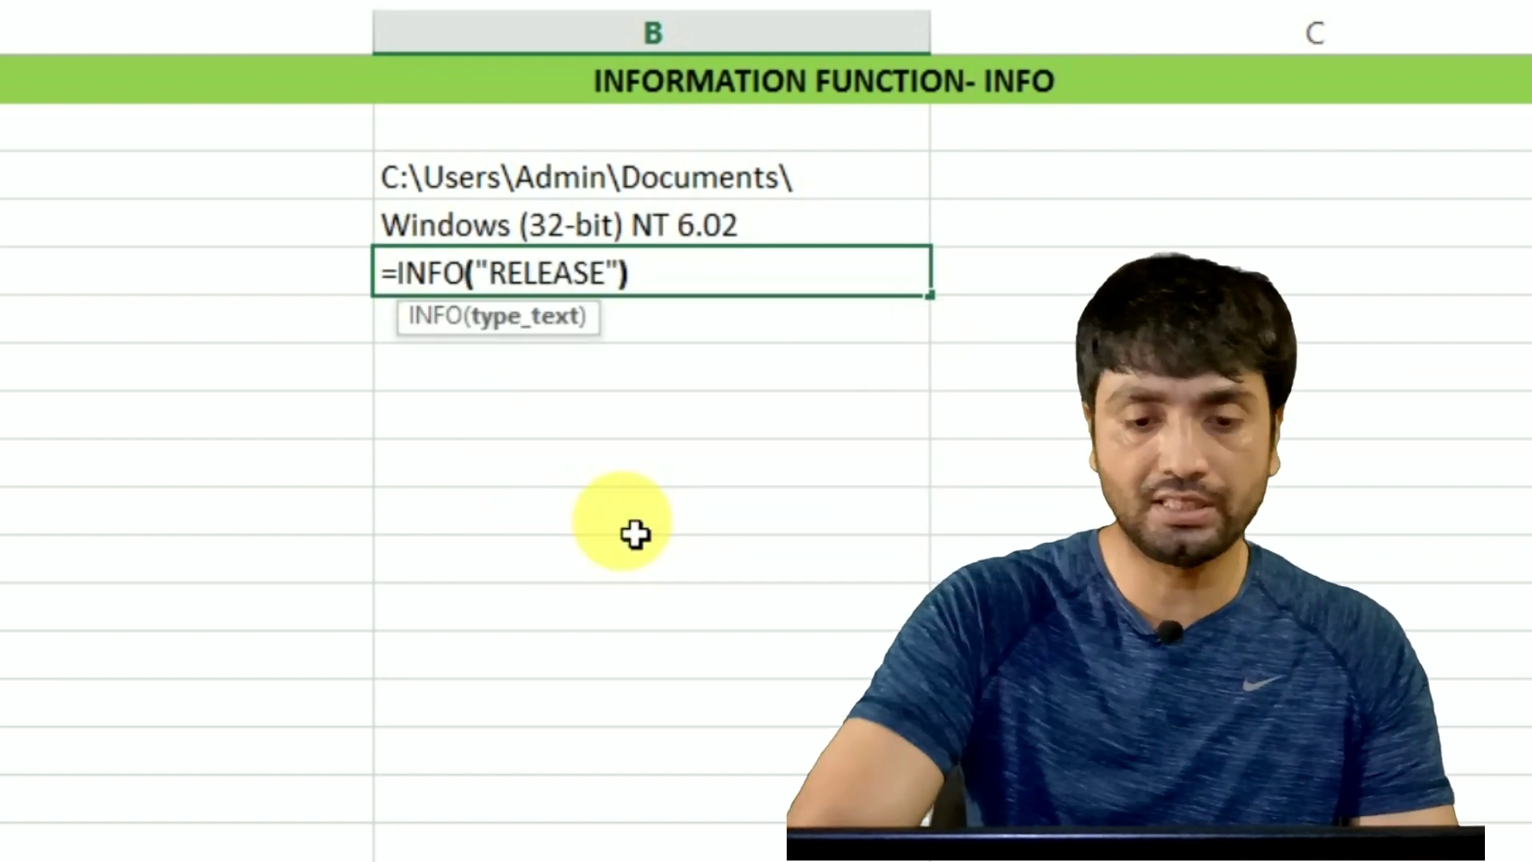
pyautogui.press('Return')
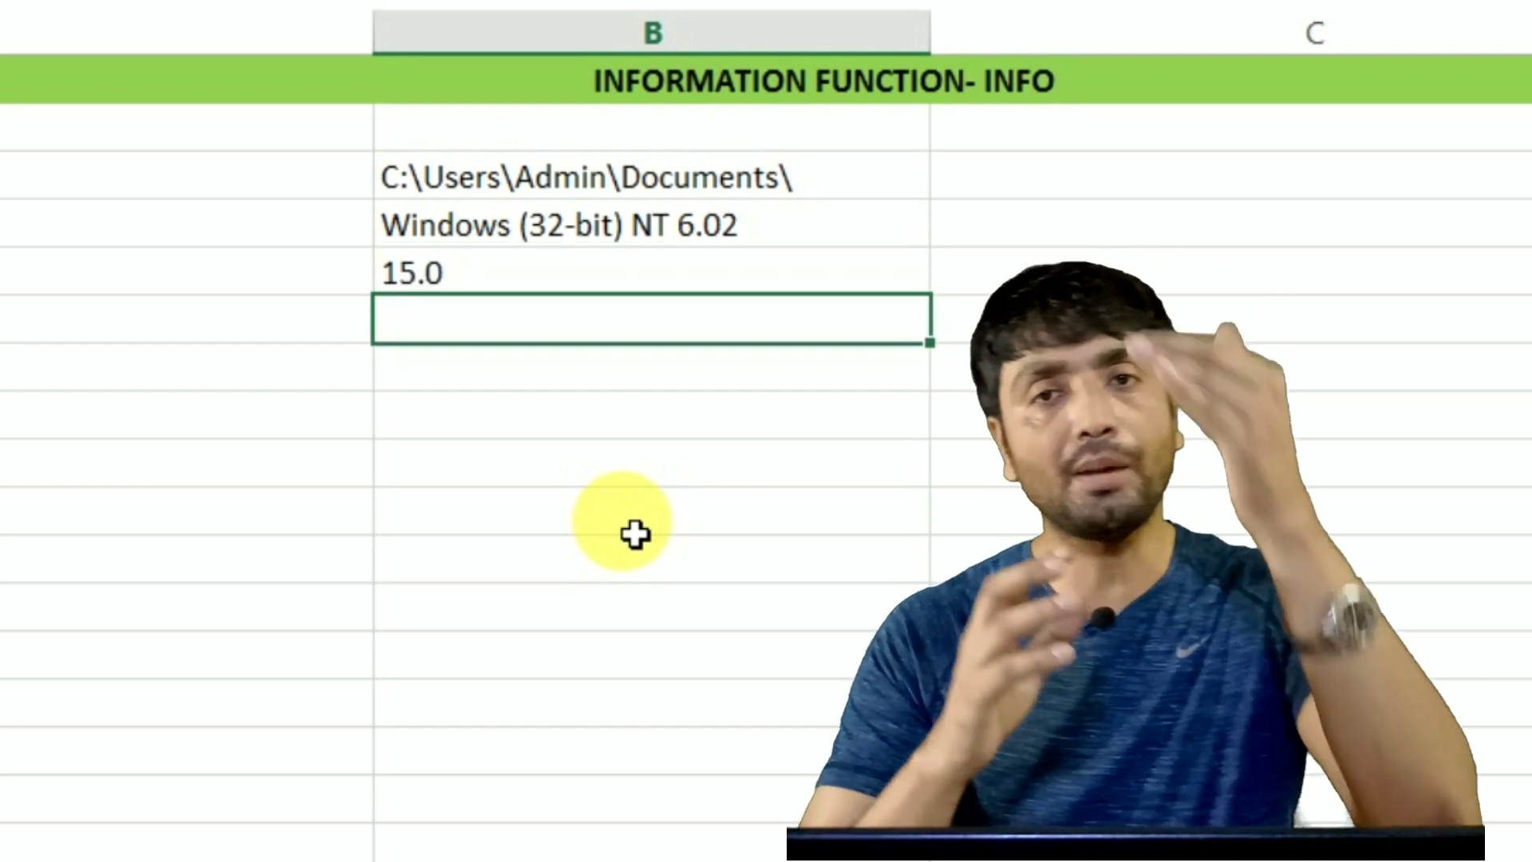